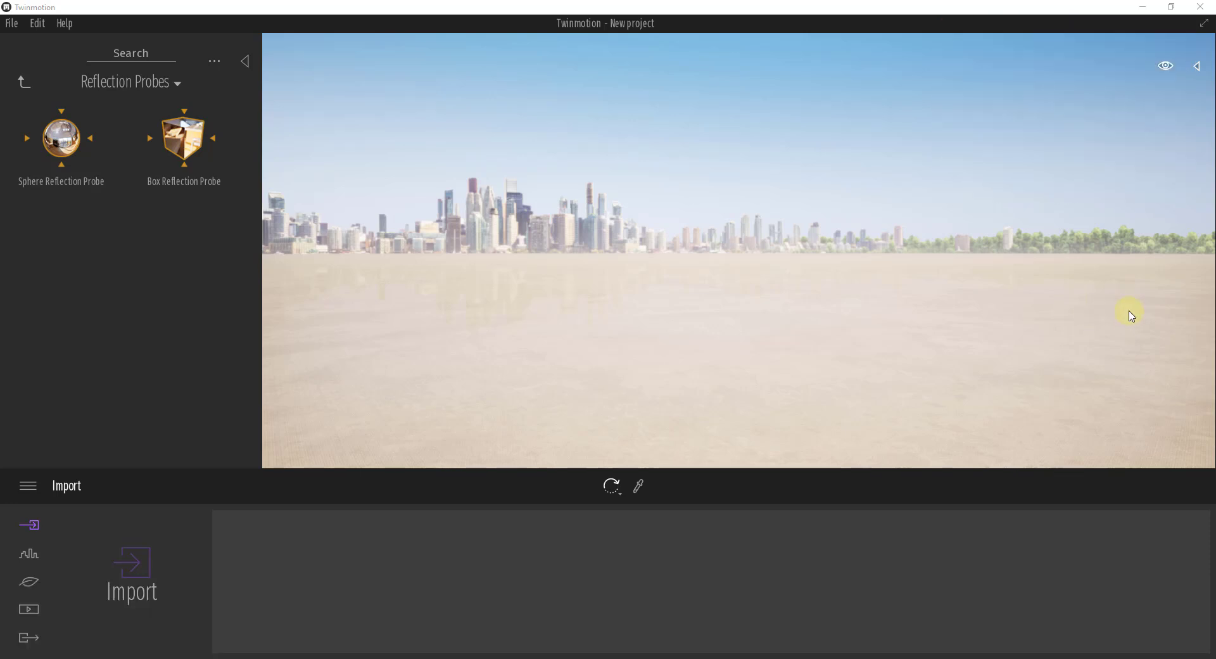
Select the default paved ground plane and delete it from the scene.
right_drag(973, 292, 974, 298)
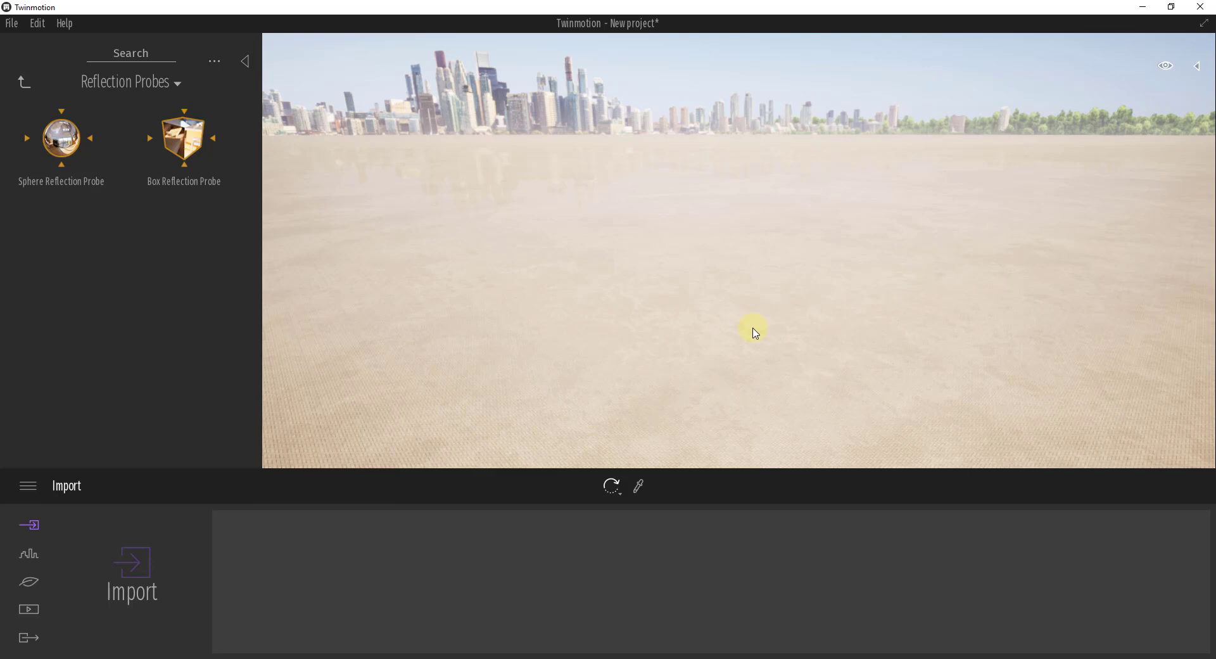
right_drag(751, 329, 751, 327)
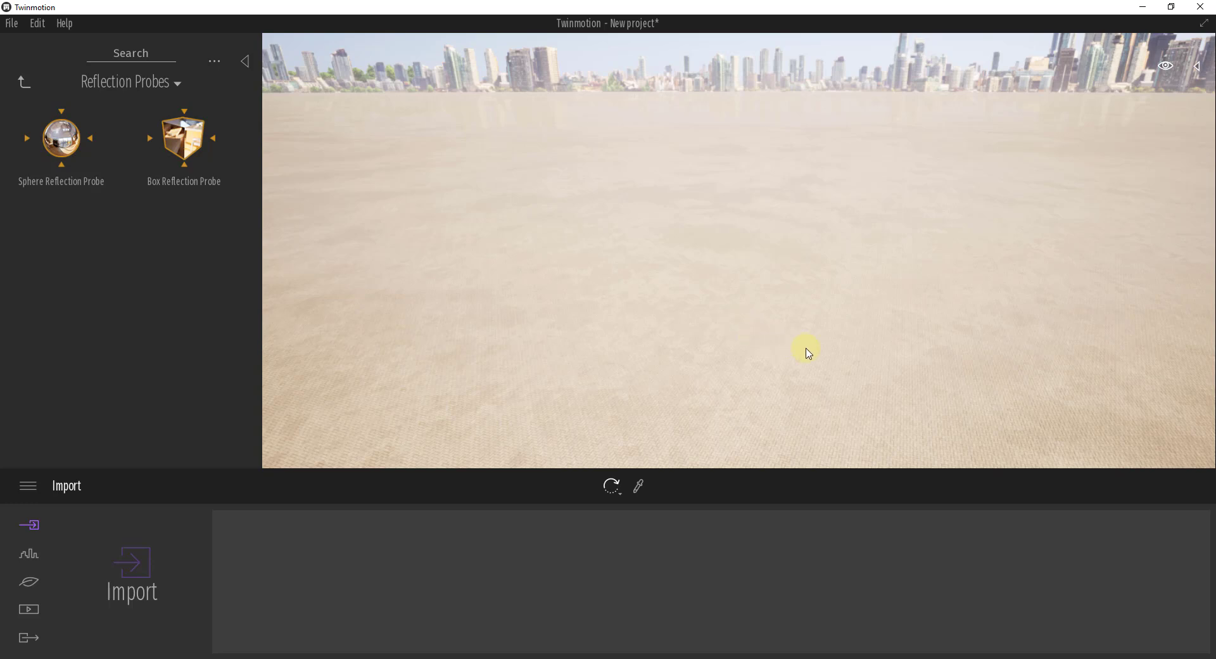
right_drag(809, 353, 768, 347)
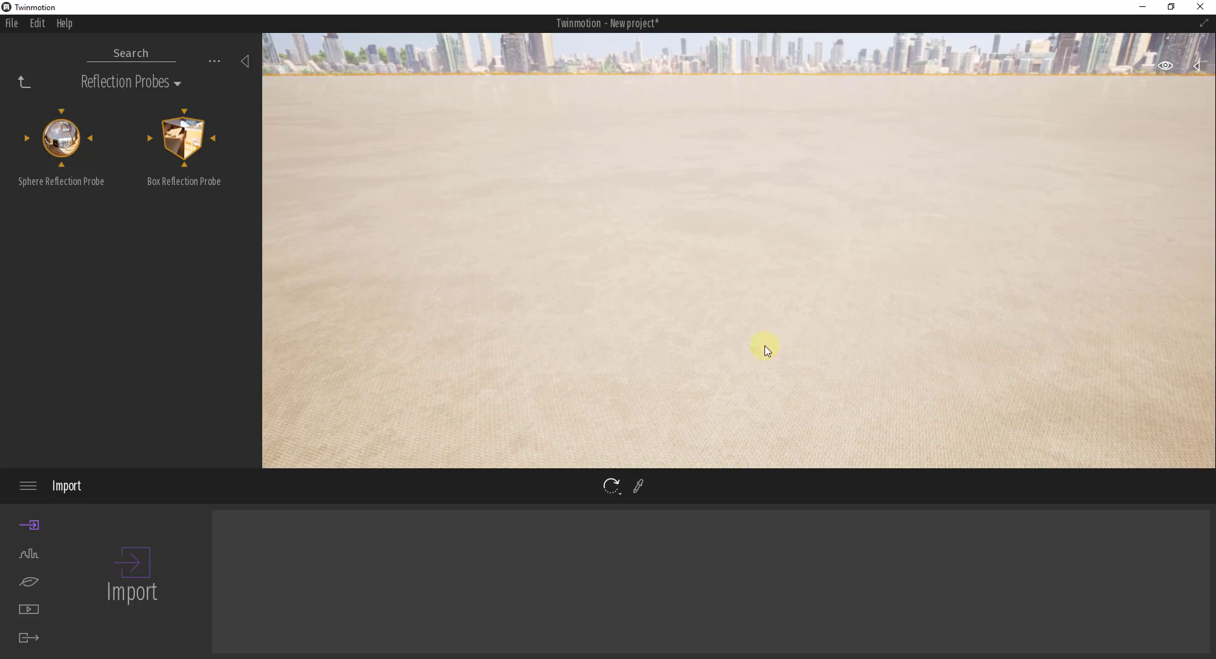
right_drag(646, 321, 646, 322)
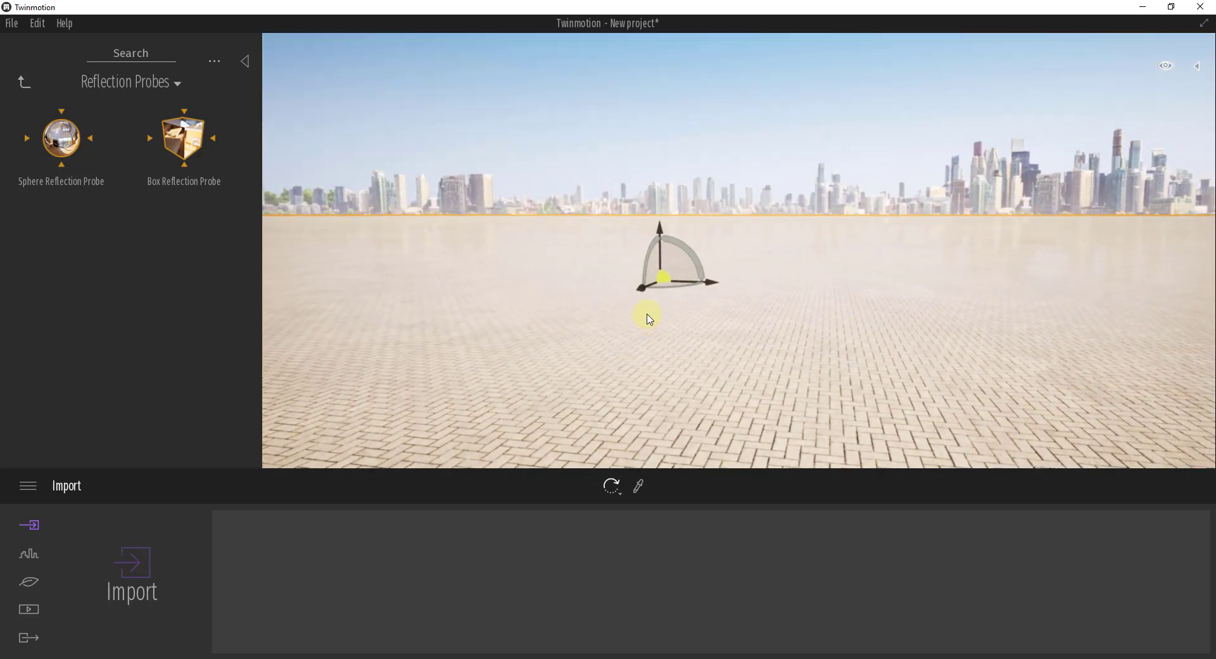
click(666, 278)
right_drag(770, 352, 789, 355)
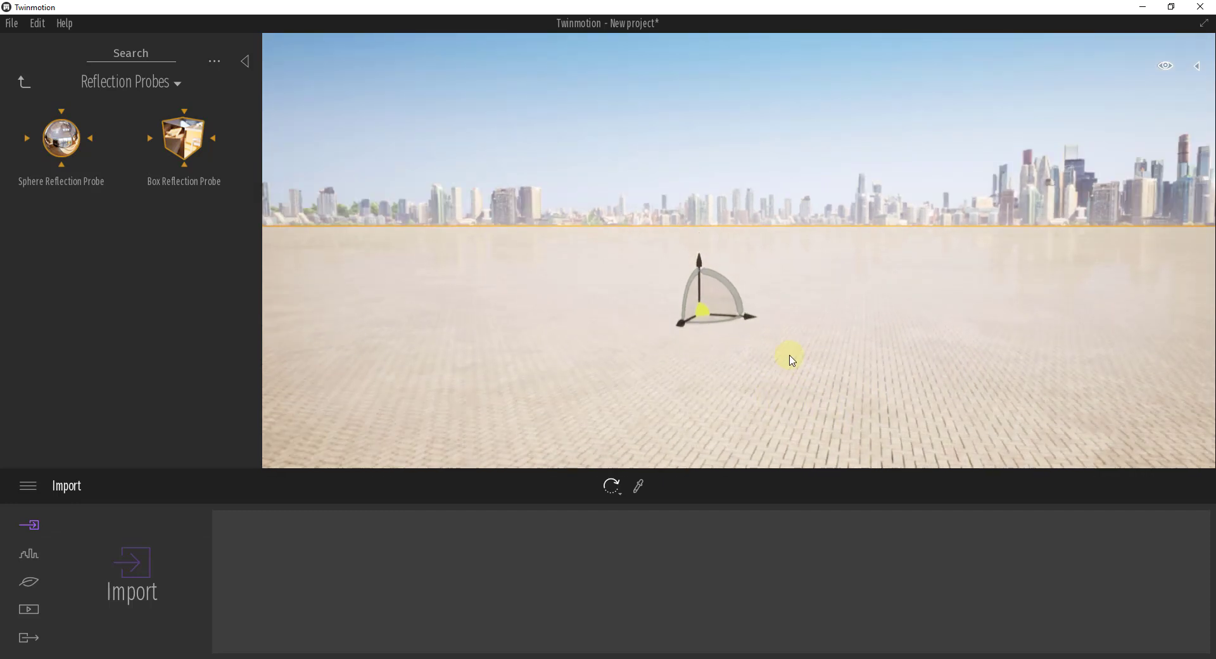
key(e)
right_drag(754, 426, 770, 428)
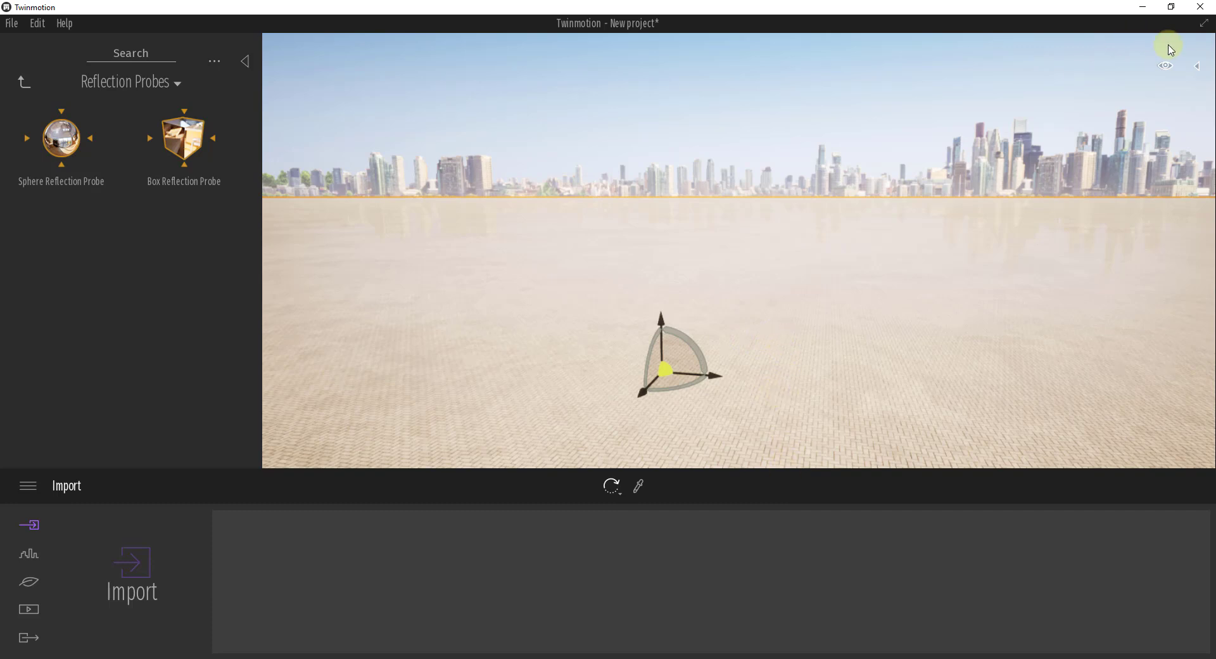
key(Delete)
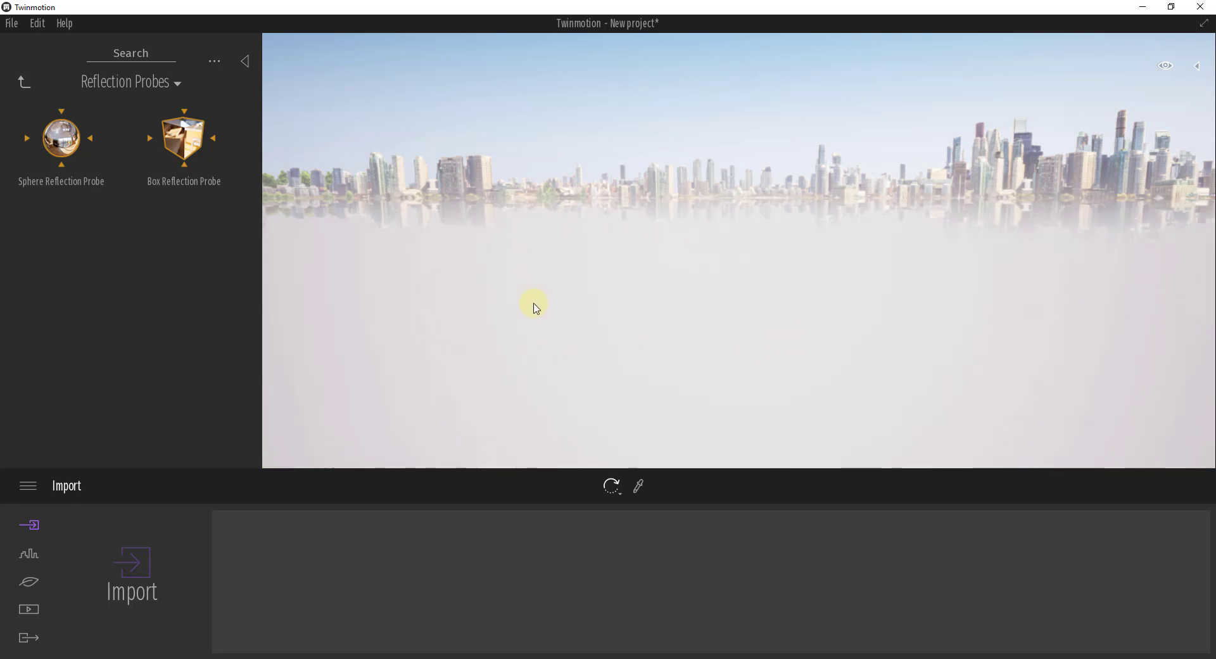
Place the Flat landscape from the library's Vegetation and landscape collection into the scene.
click(24, 86)
click(24, 86)
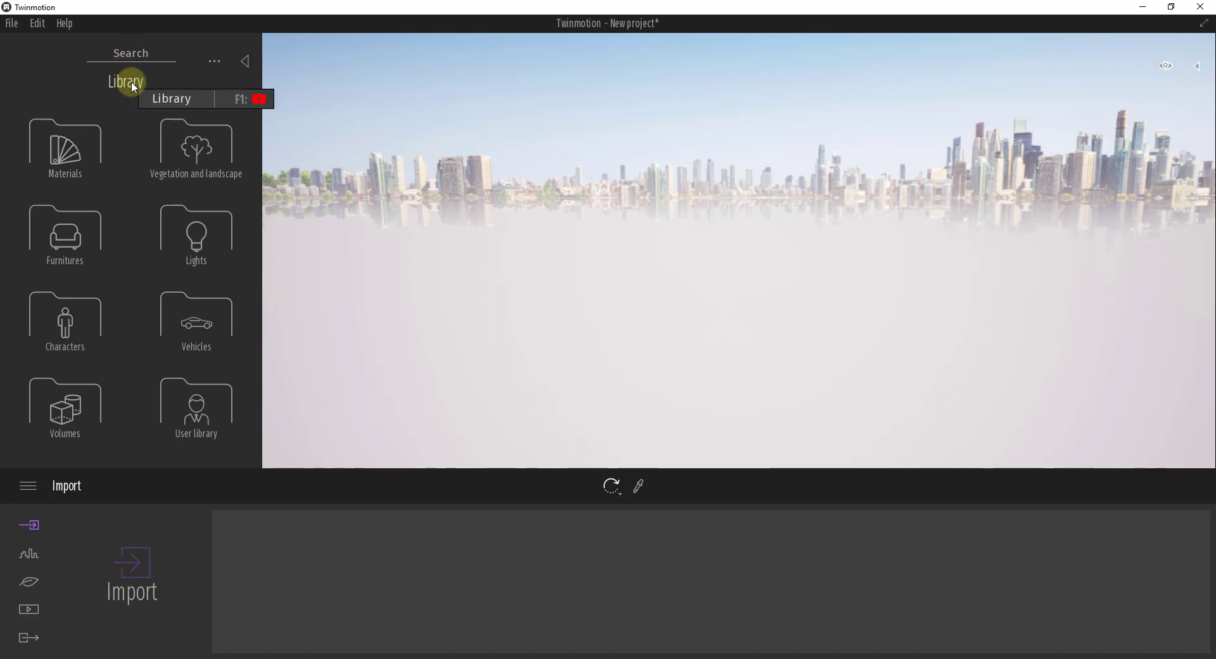
click(203, 158)
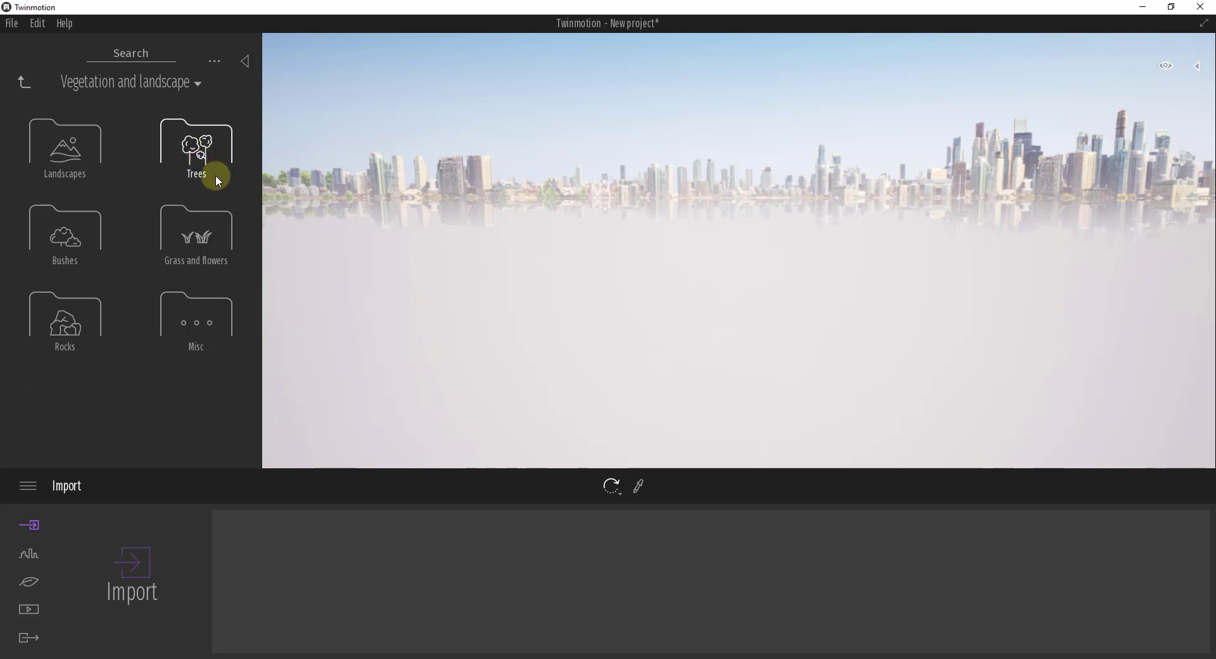
click(75, 150)
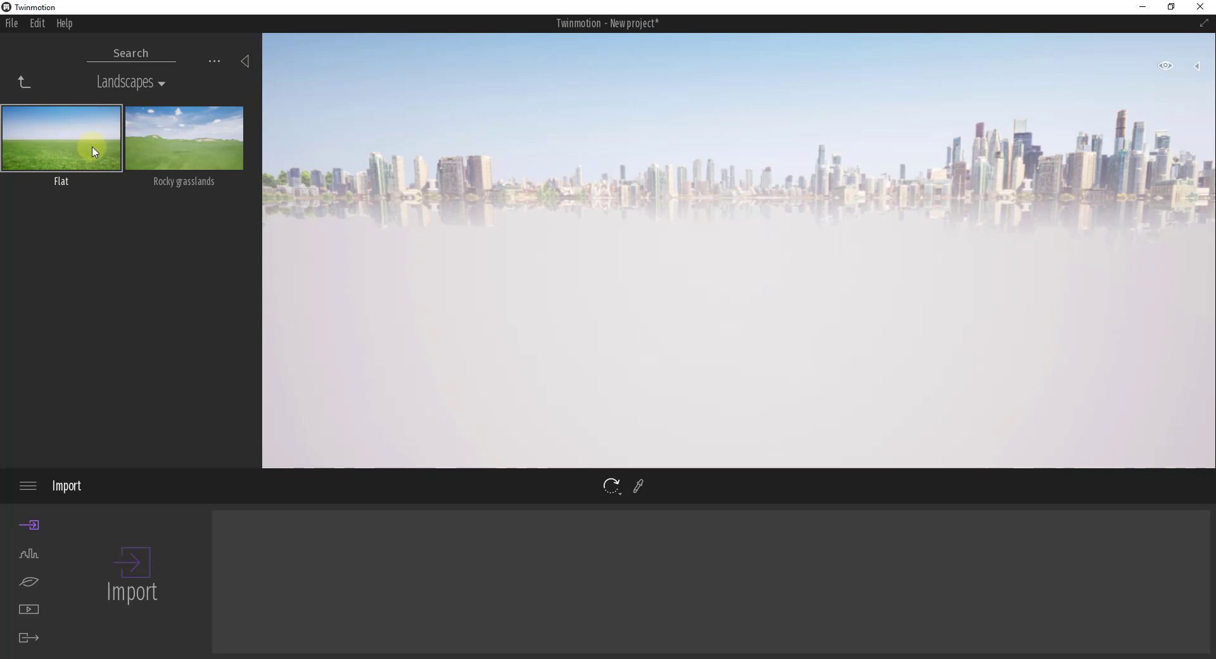
drag(90, 152, 659, 319)
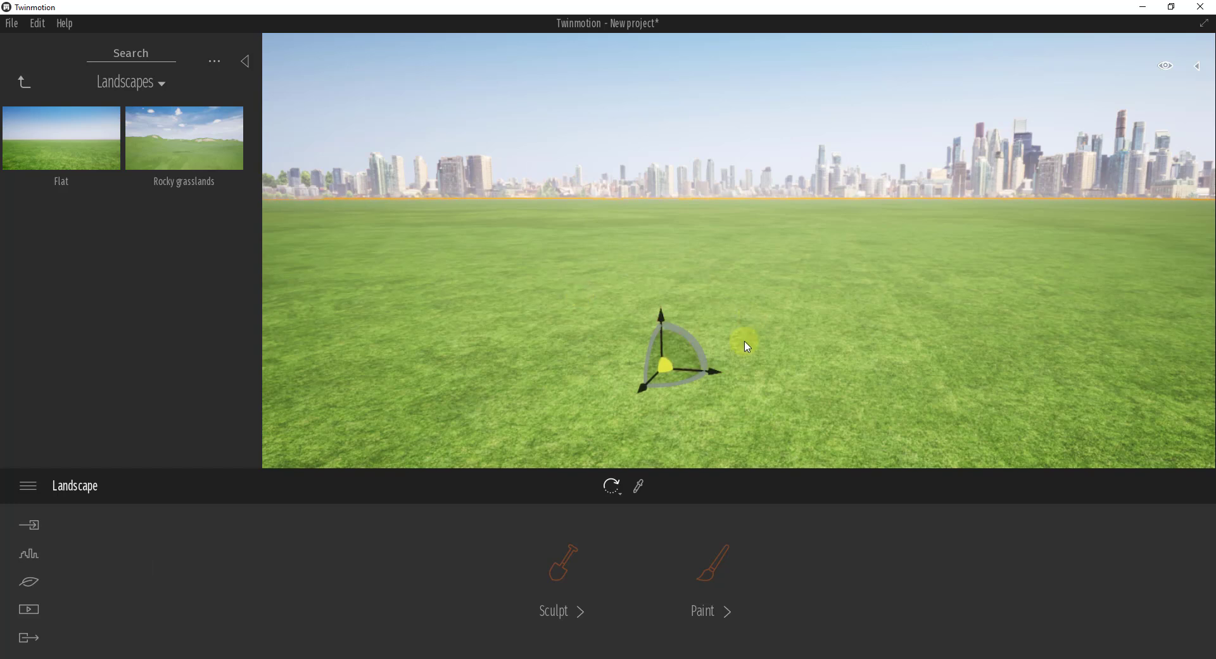
Sculpt a few raised hills on the flat grass landscape.
click(567, 572)
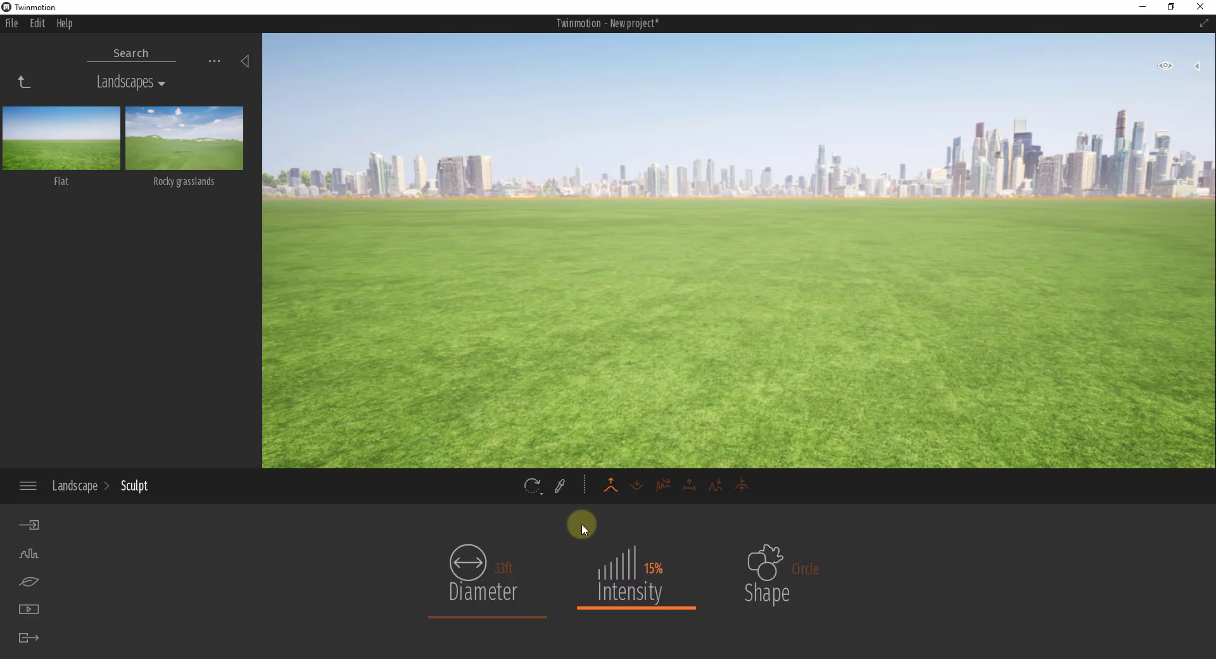
mouse_move(726, 336)
mouse_down()
mouse_move(787, 269)
mouse_move(511, 315)
mouse_move(741, 306)
mouse_move(753, 277)
mouse_move(519, 284)
mouse_move(887, 247)
mouse_move(990, 291)
mouse_move(1007, 272)
mouse_move(872, 262)
mouse_up()
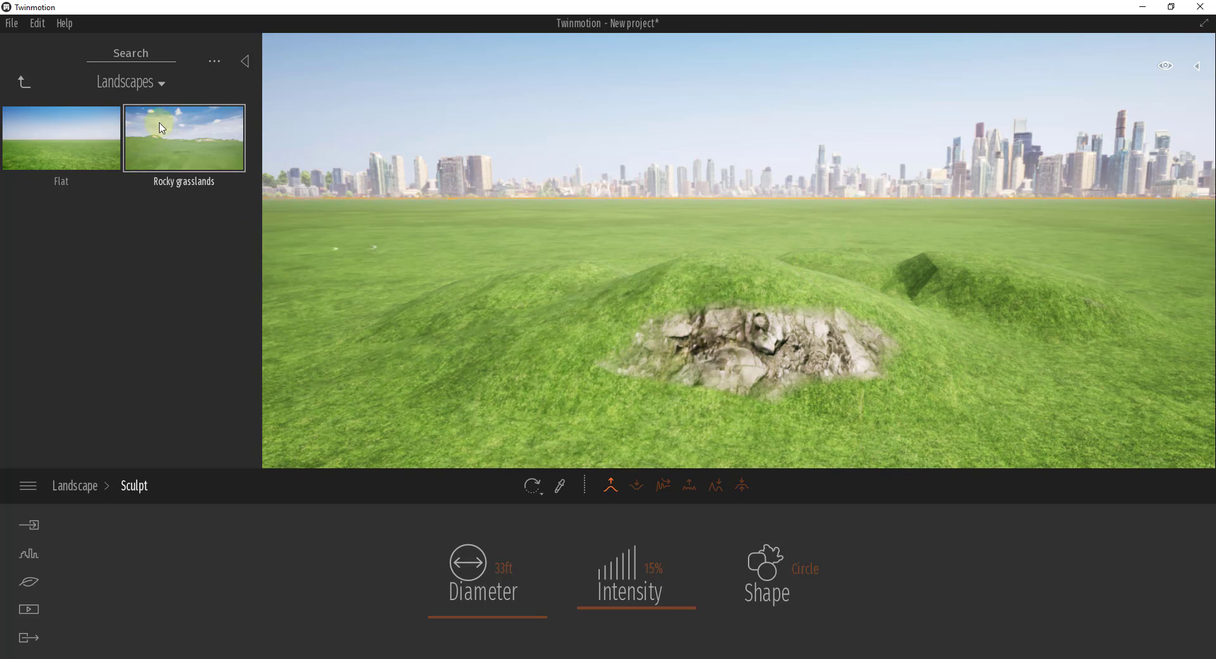
Place the Rocky grasslands landscape in the scene in place of the flat one.
click(660, 311)
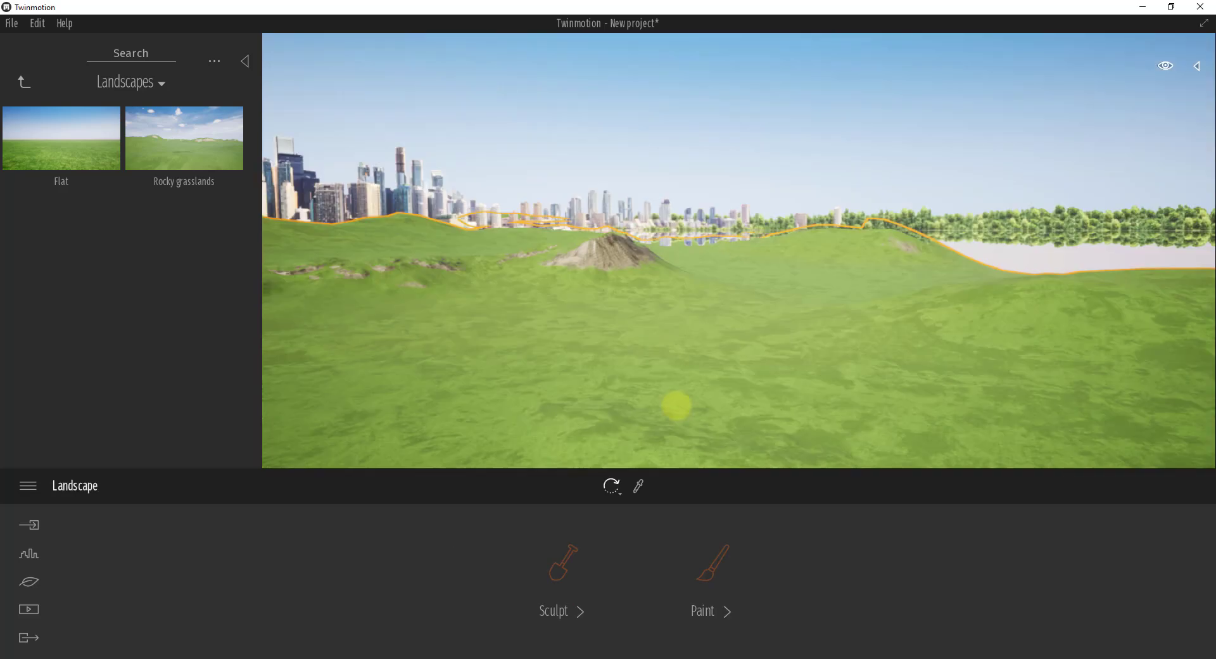
mouse_move(676, 405)
right_down()
mouse_move(657, 414)
mouse_move(676, 405)
right_up()
drag(676, 405, 653, 317)
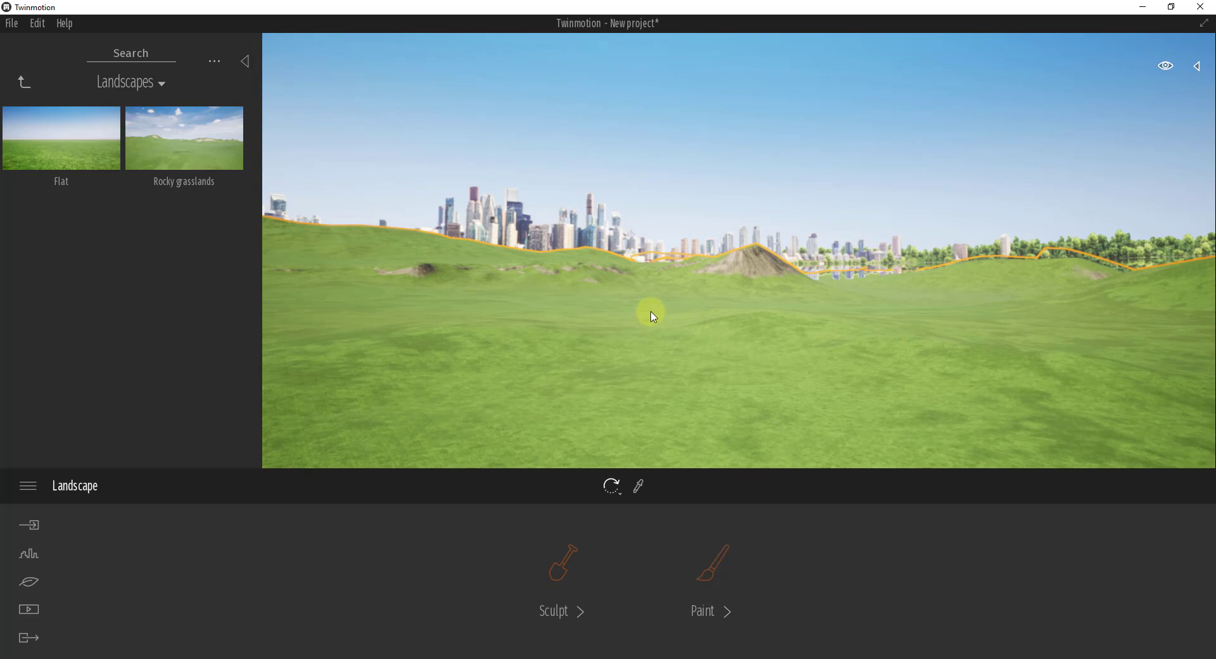
Set the urban context's background picture to Mountains and its rotation to 73°.
click(53, 558)
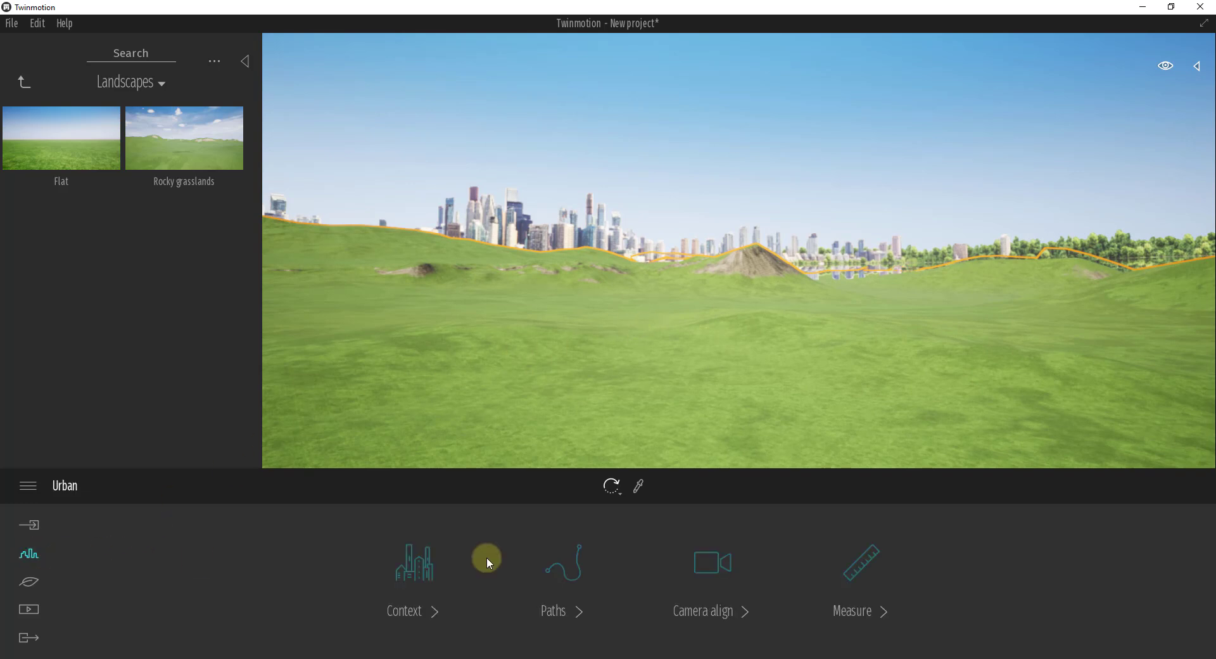
click(414, 563)
click(584, 557)
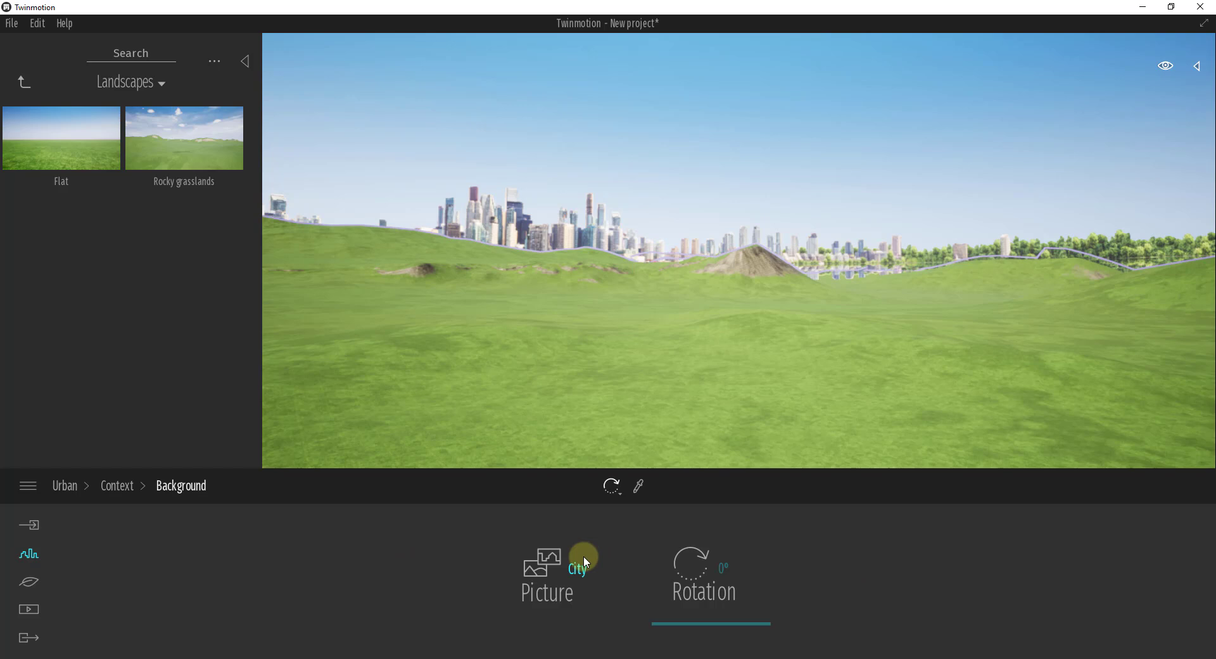
click(559, 595)
click(744, 356)
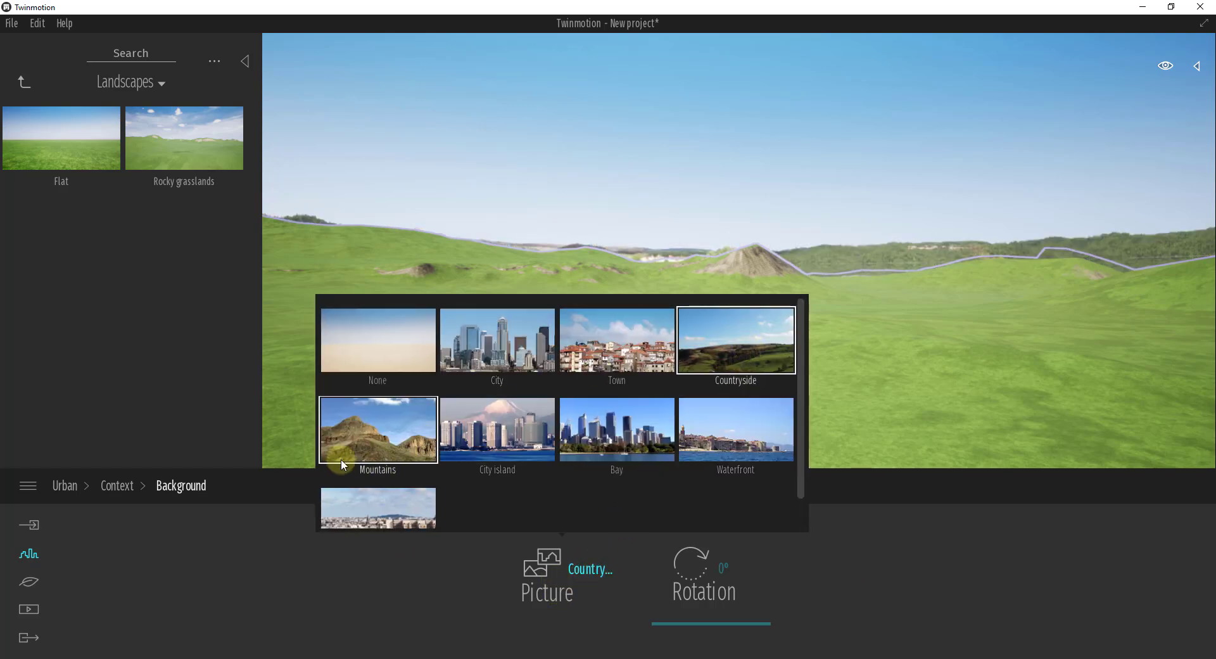
click(379, 432)
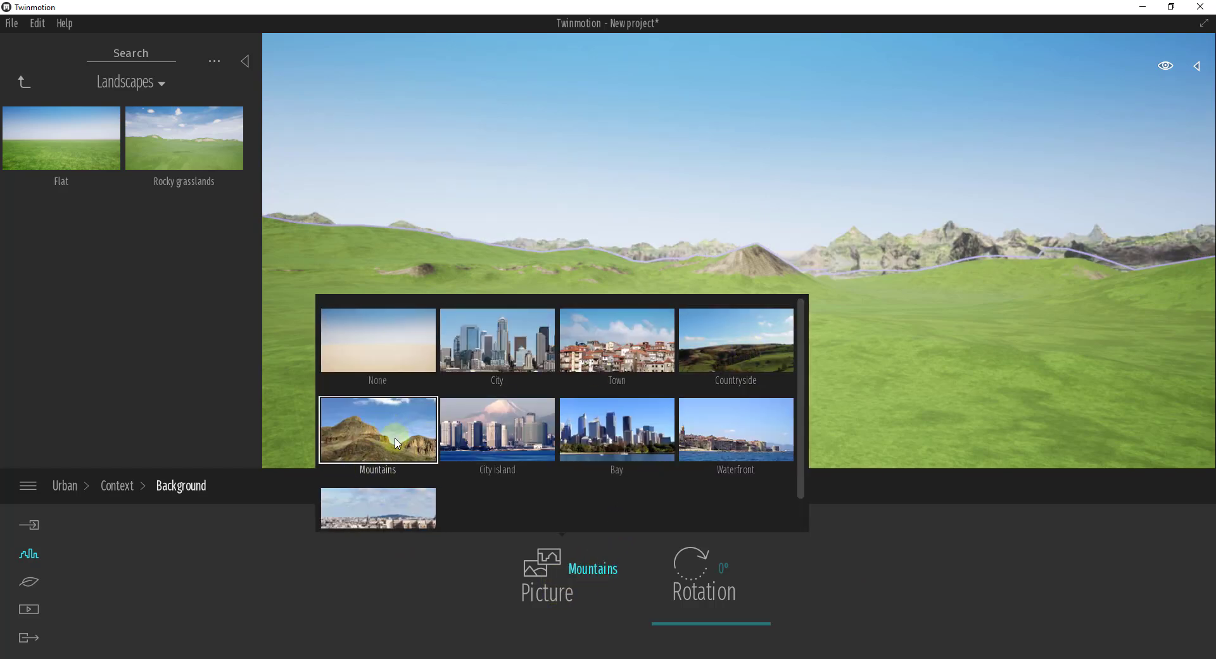
click(692, 625)
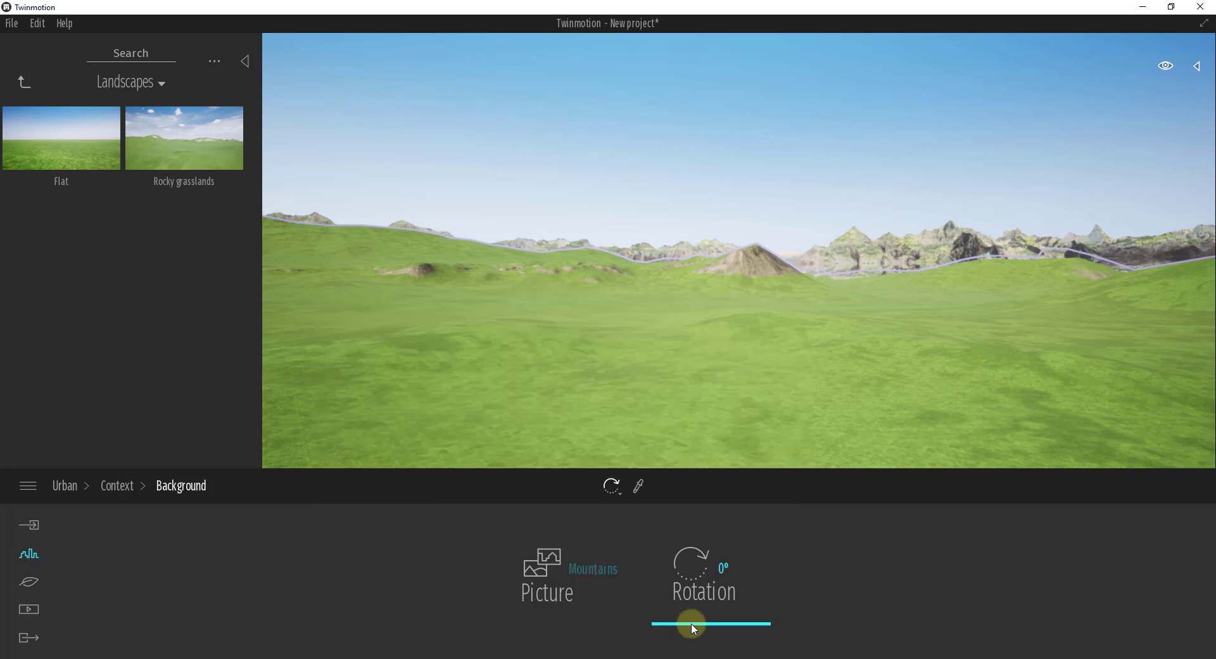
drag(692, 628, 696, 617)
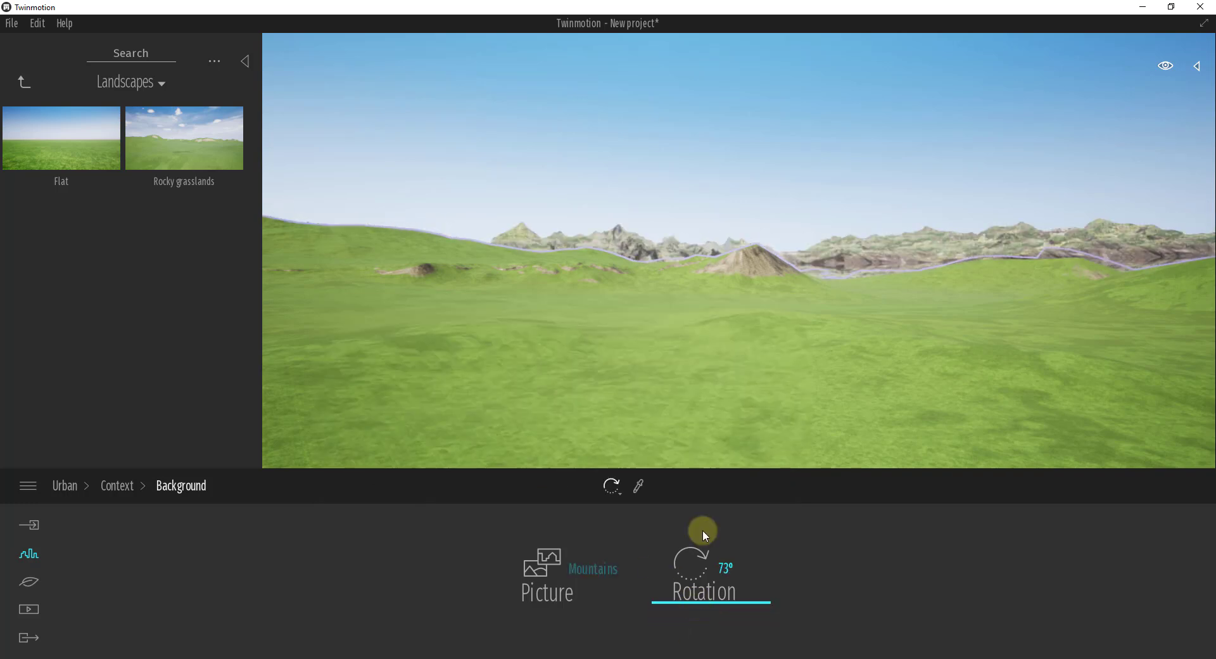
Select the landscape and sculpt a cluster of raised rocky peaks on the open grass.
click(659, 309)
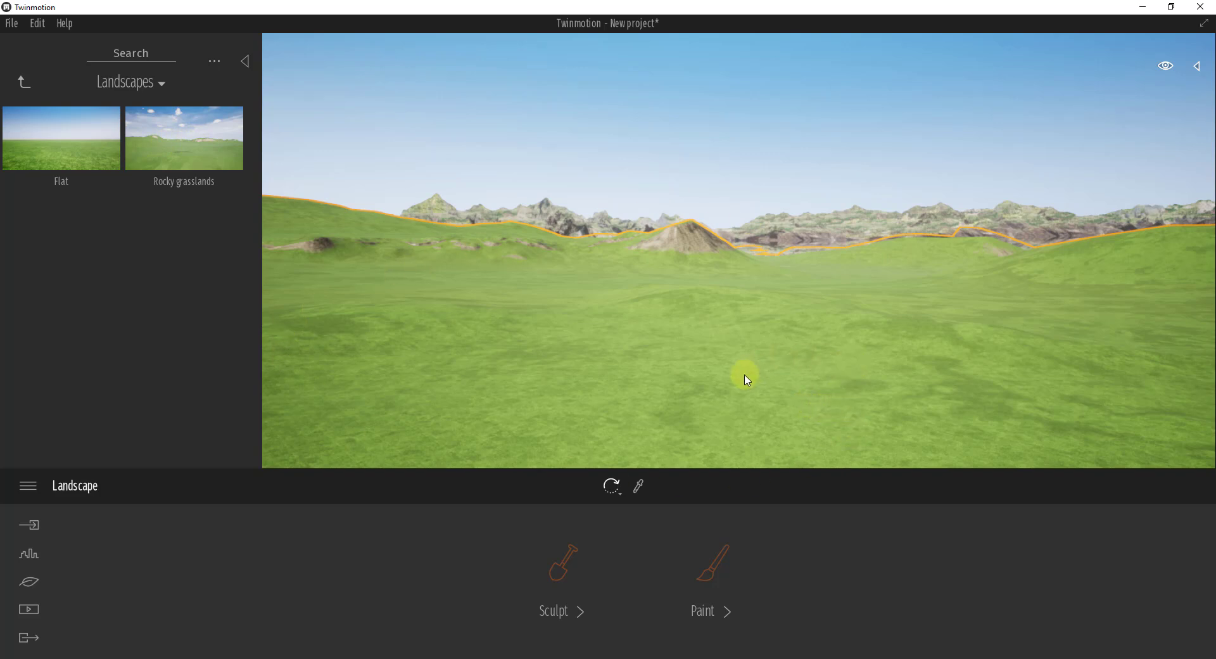
right_drag(749, 373, 713, 442)
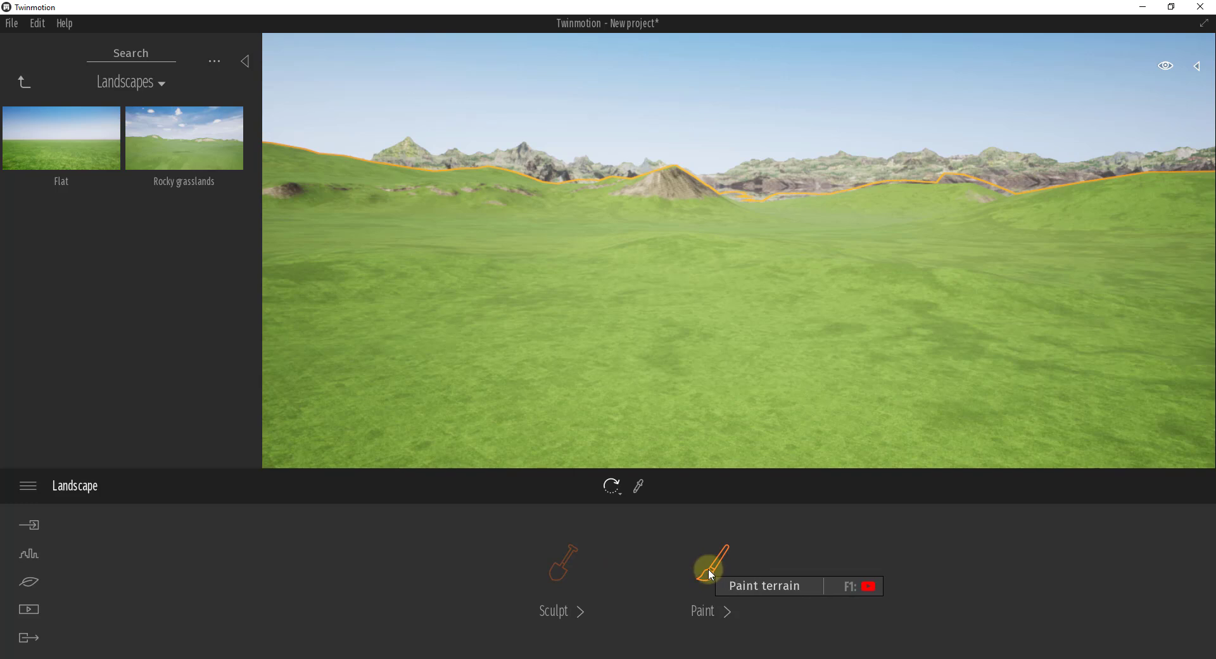
click(561, 567)
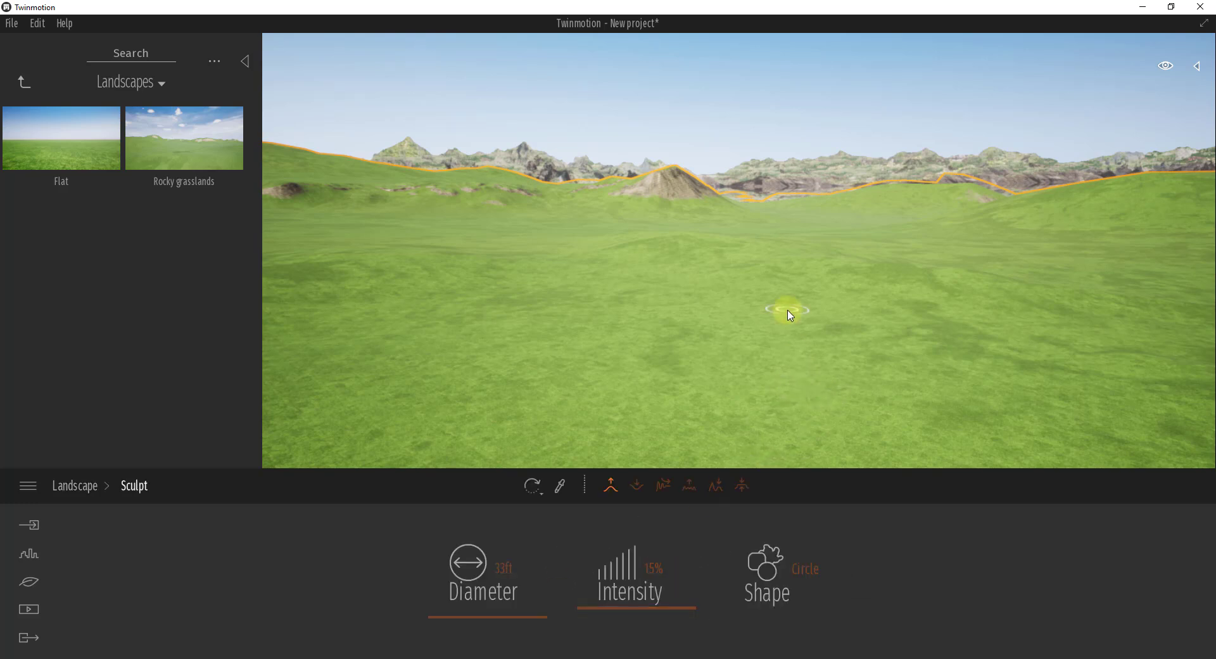
right_drag(787, 310, 788, 309)
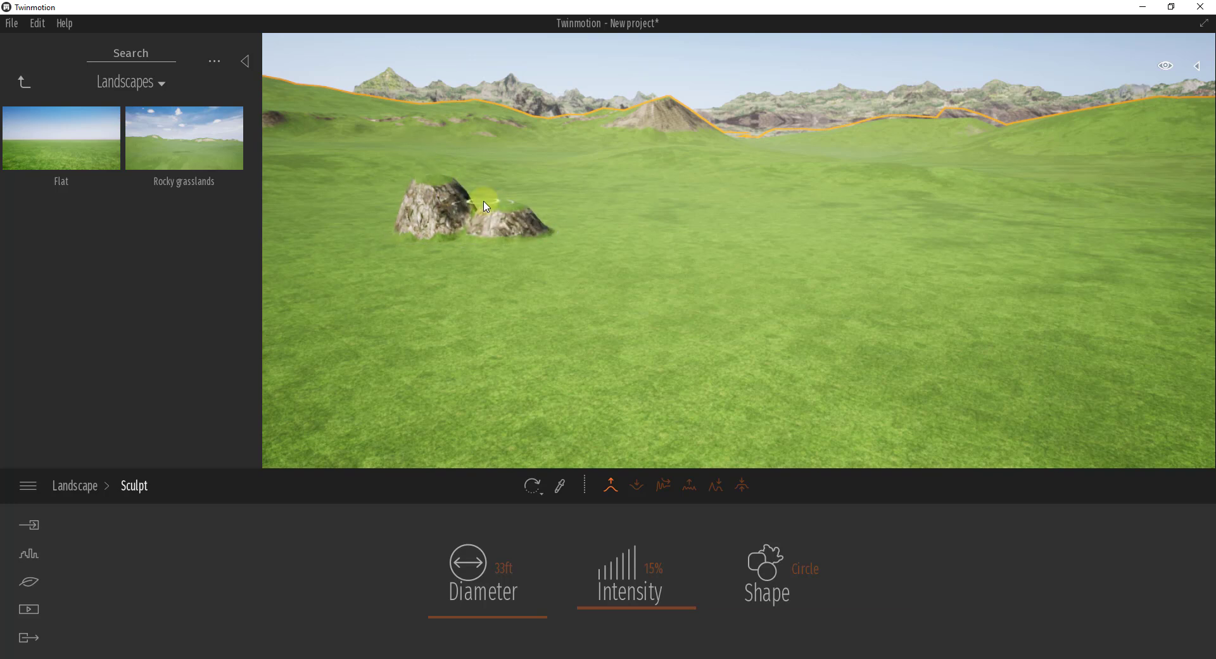
mouse_move(481, 211)
mouse_down()
mouse_move(514, 208)
mouse_move(405, 219)
mouse_up()
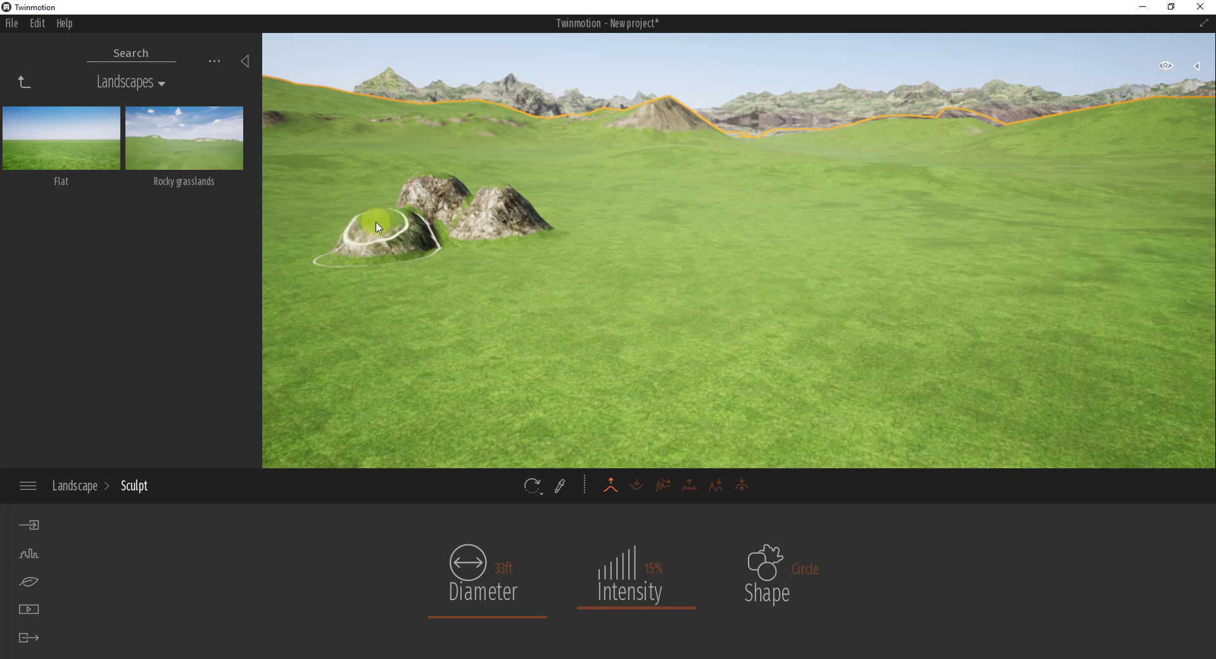
mouse_move(378, 227)
mouse_down()
mouse_move(431, 221)
mouse_move(459, 202)
mouse_move(333, 239)
mouse_up()
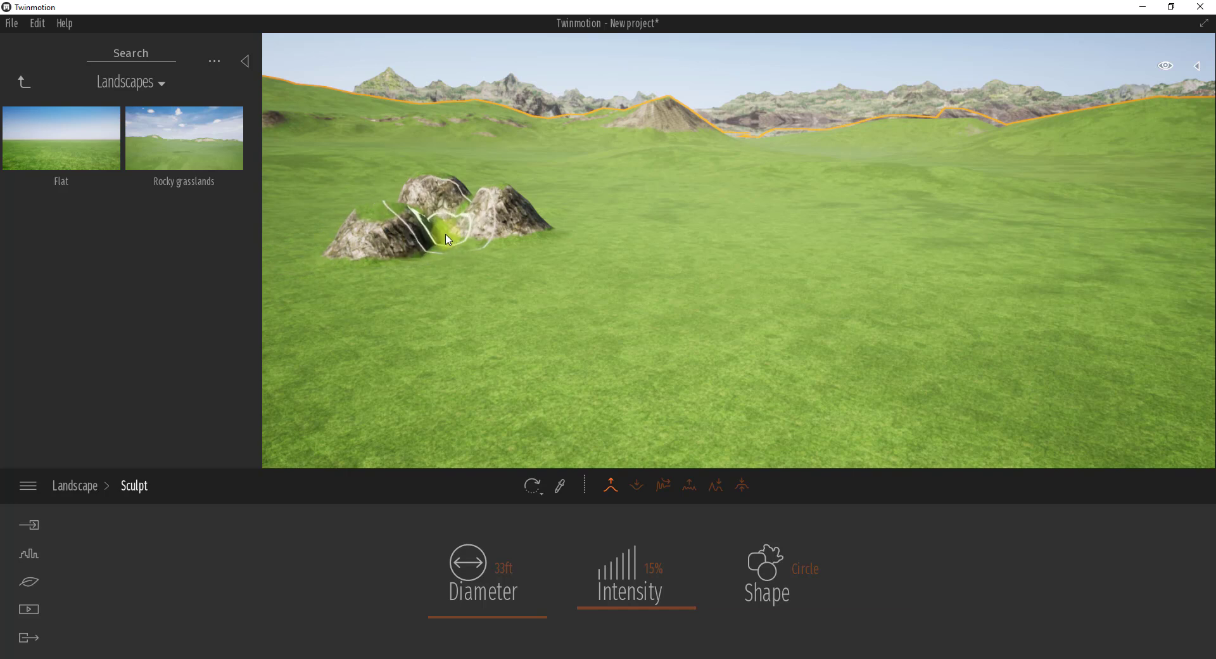
drag(447, 240, 444, 215)
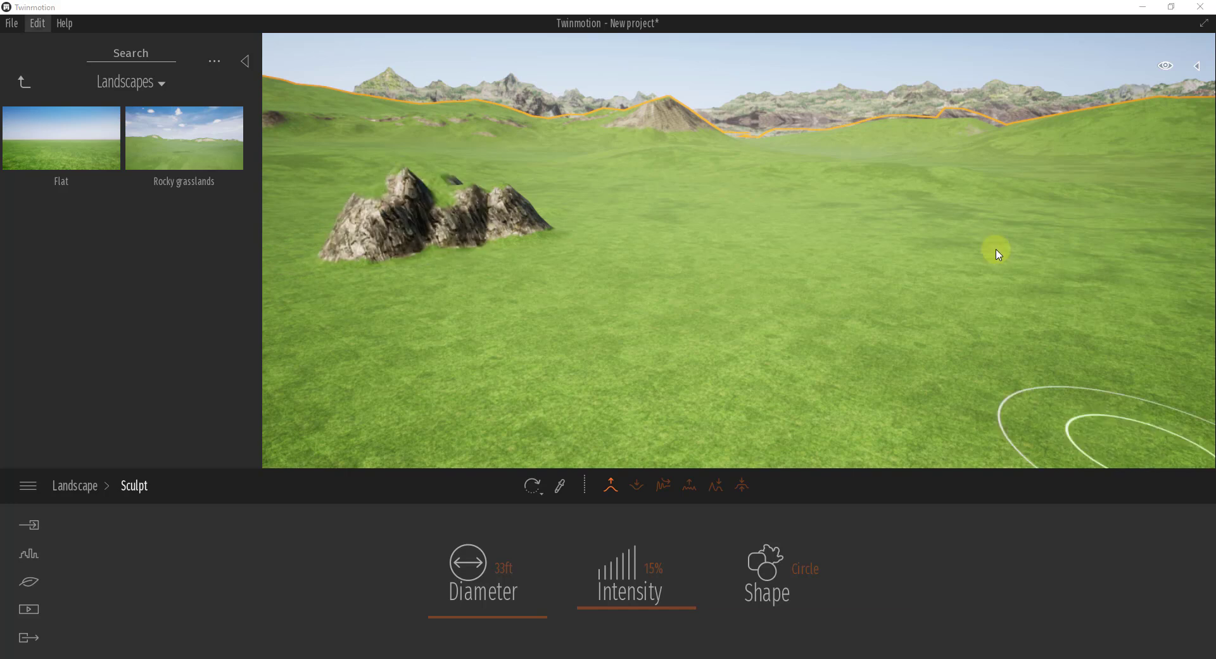
Dig a deep trench into the terrain along the front and side of the rocky peaks.
click(636, 488)
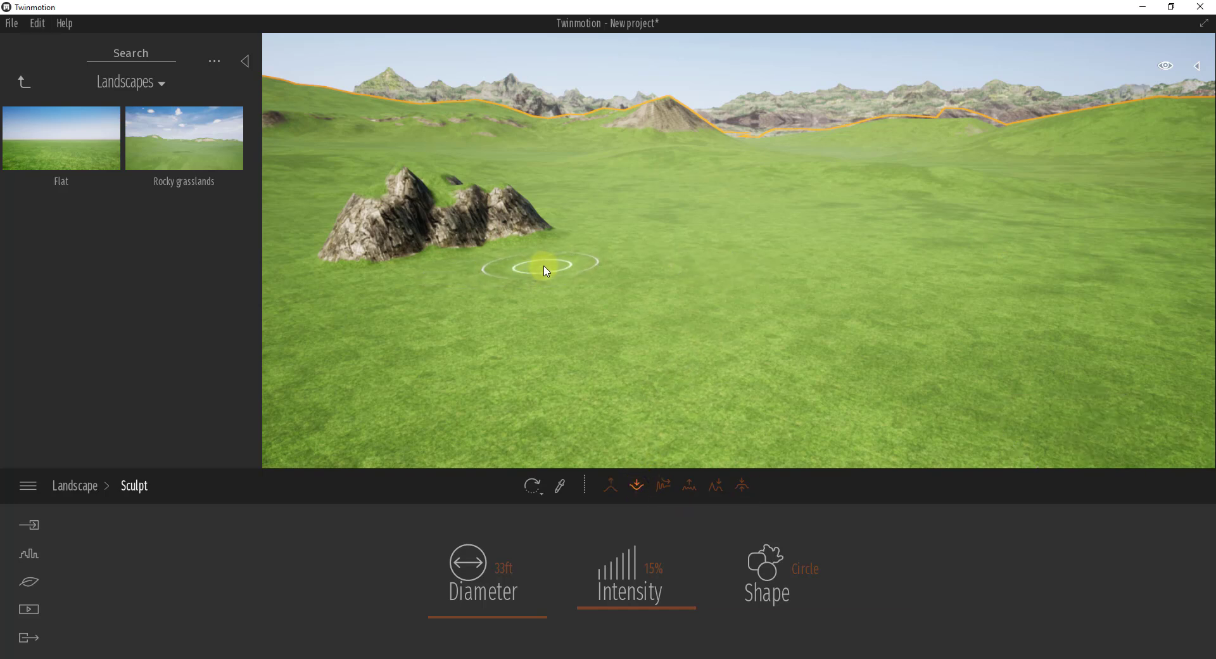
drag(365, 305, 514, 277)
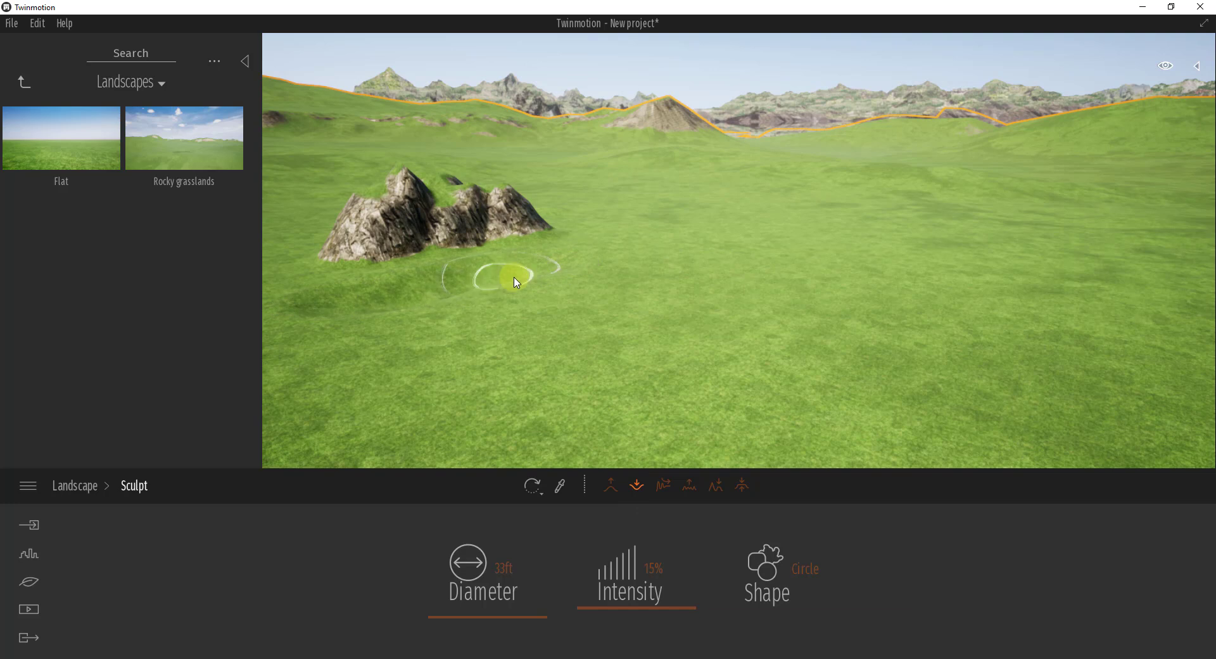
mouse_move(599, 250)
mouse_down()
mouse_move(382, 295)
mouse_move(570, 262)
mouse_move(478, 283)
mouse_move(400, 324)
mouse_up()
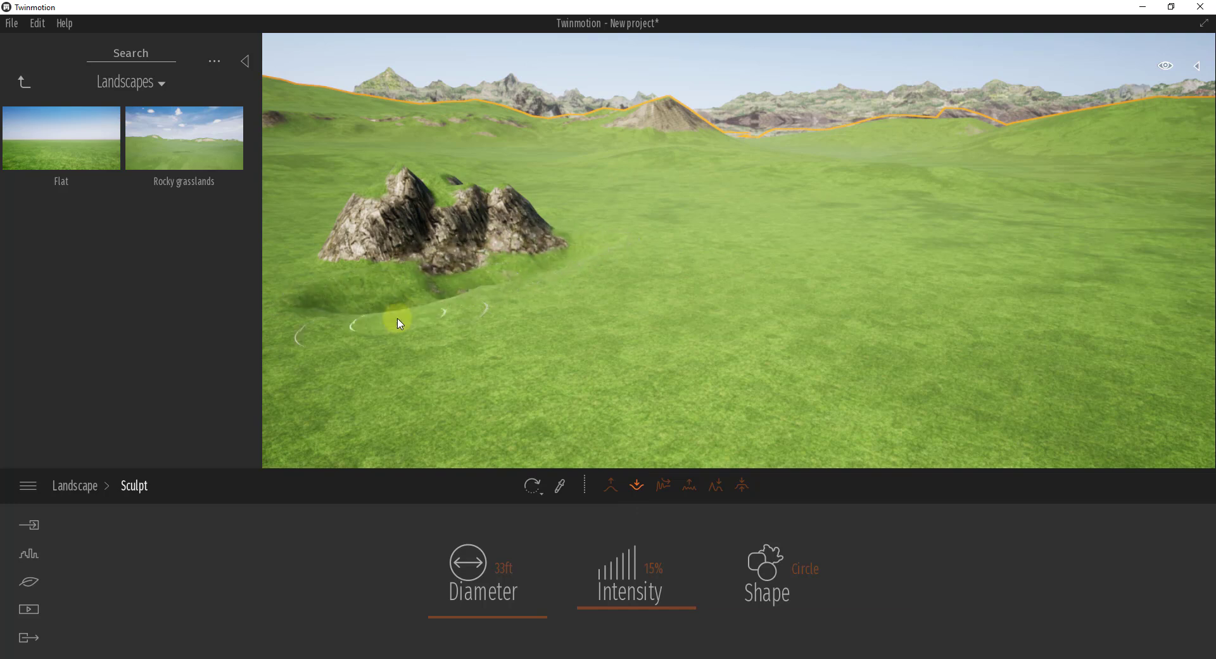
right_drag(596, 352, 575, 336)
key(w)
mouse_move(578, 342)
mouse_down()
mouse_move(597, 336)
mouse_move(481, 421)
mouse_move(386, 454)
mouse_up()
right_drag(643, 418, 624, 326)
key(a)
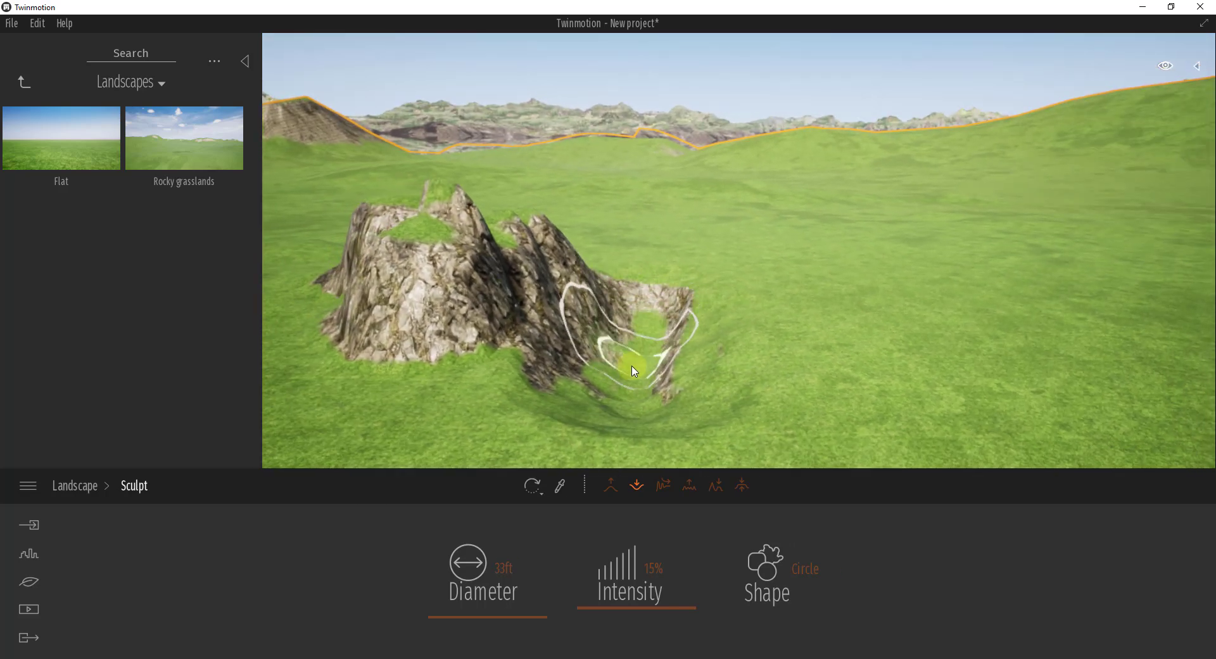
mouse_move(639, 362)
mouse_down()
mouse_move(650, 322)
mouse_move(627, 420)
mouse_move(602, 455)
mouse_move(563, 451)
mouse_move(494, 405)
mouse_move(543, 405)
mouse_move(602, 317)
mouse_move(654, 309)
mouse_move(644, 284)
mouse_move(643, 307)
mouse_move(614, 274)
mouse_move(632, 321)
mouse_move(671, 356)
mouse_up()
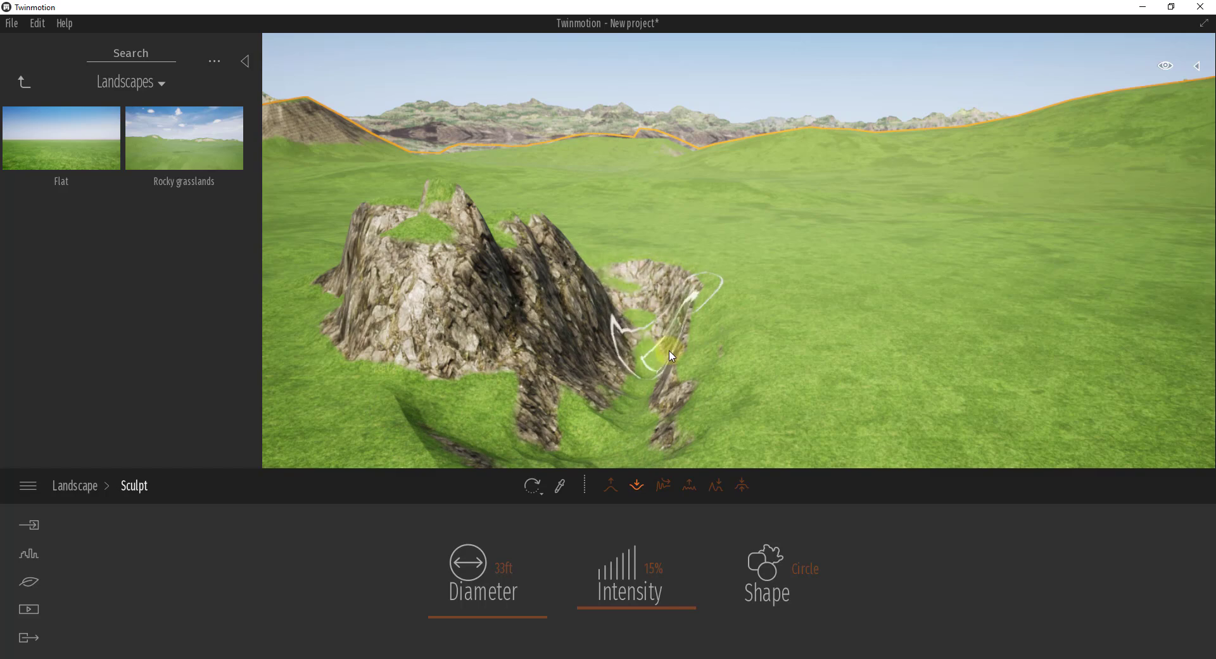
right_drag(669, 351, 665, 356)
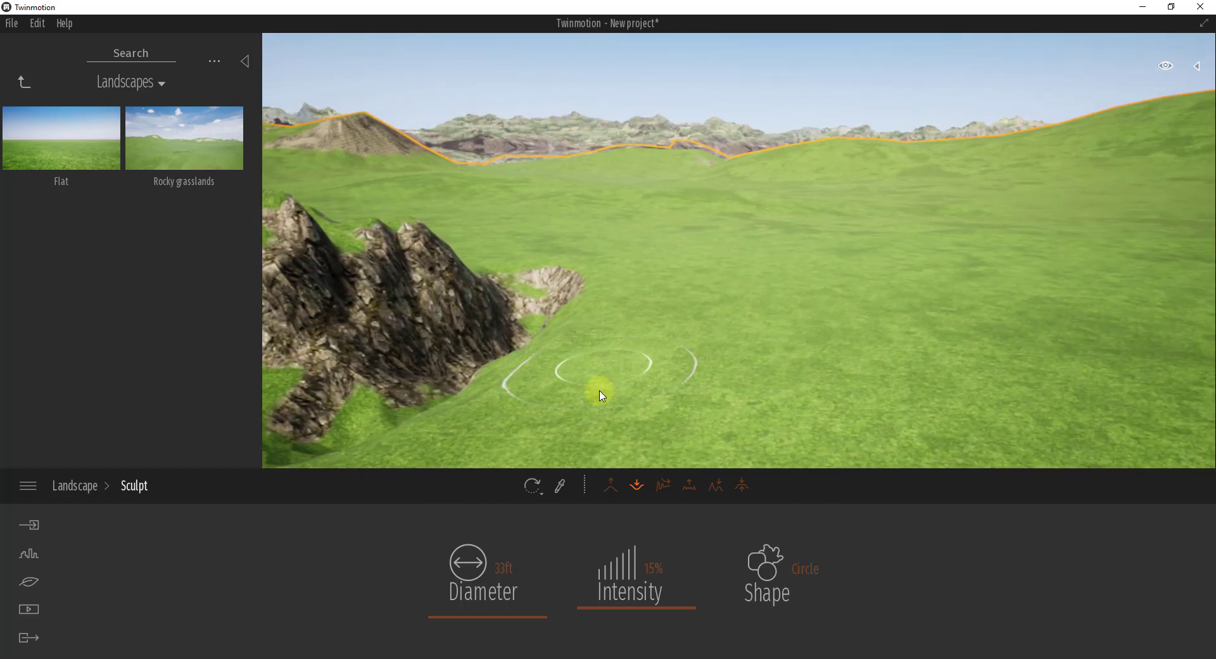
Smooth the sharp rocky peaks down into a rounded mound using the 33 ft brush.
click(662, 487)
right_drag(412, 271, 412, 257)
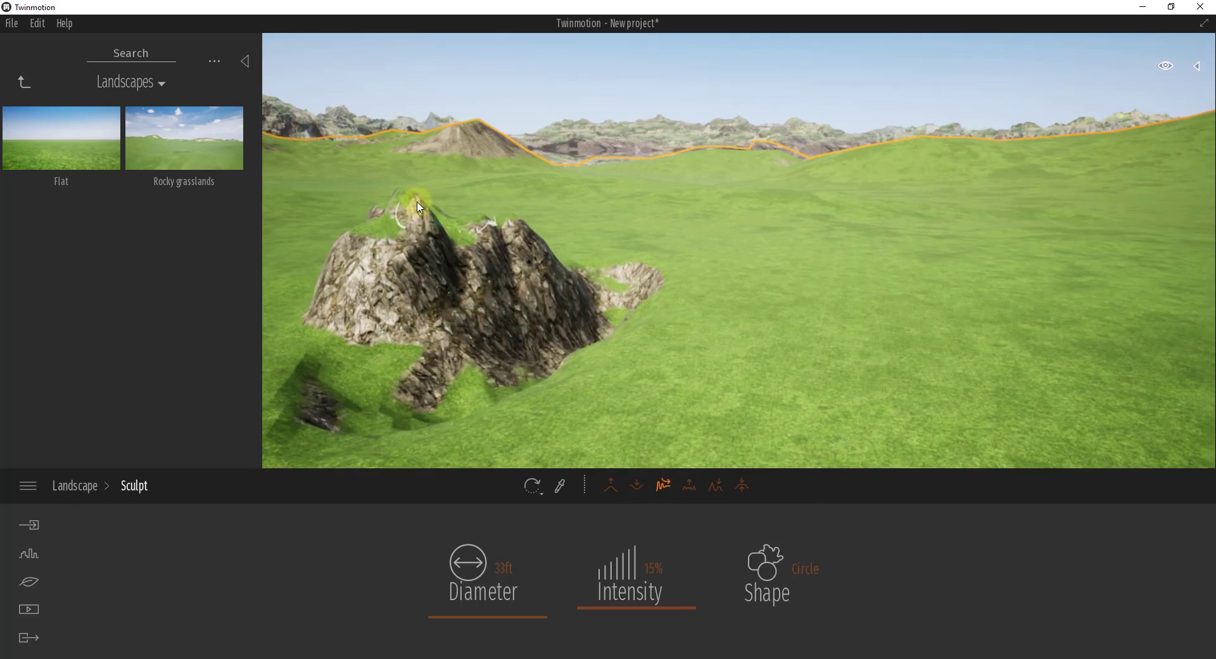
mouse_move(419, 207)
mouse_down()
mouse_move(409, 206)
mouse_move(504, 234)
mouse_move(409, 218)
mouse_move(420, 217)
mouse_move(409, 275)
mouse_move(385, 244)
mouse_move(426, 227)
mouse_move(505, 230)
mouse_move(372, 233)
mouse_move(450, 261)
mouse_up()
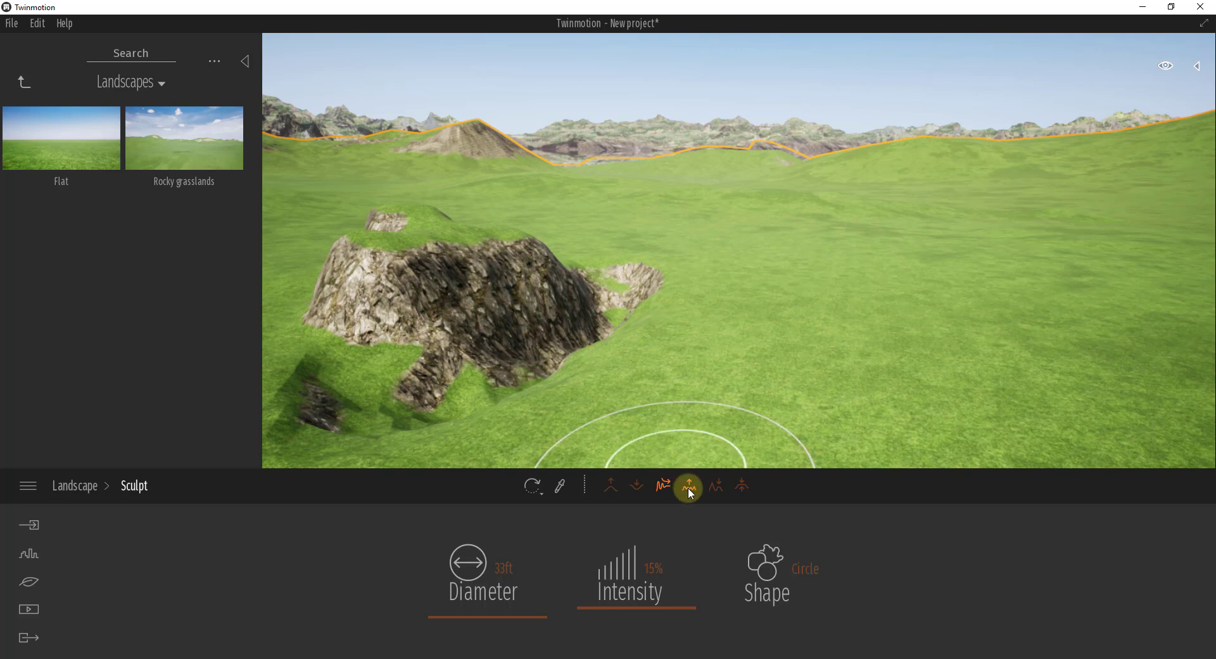
Set the brush diameter to 100 ft and roughen the open grass beside the mound with irregular bumps and hollows.
click(689, 486)
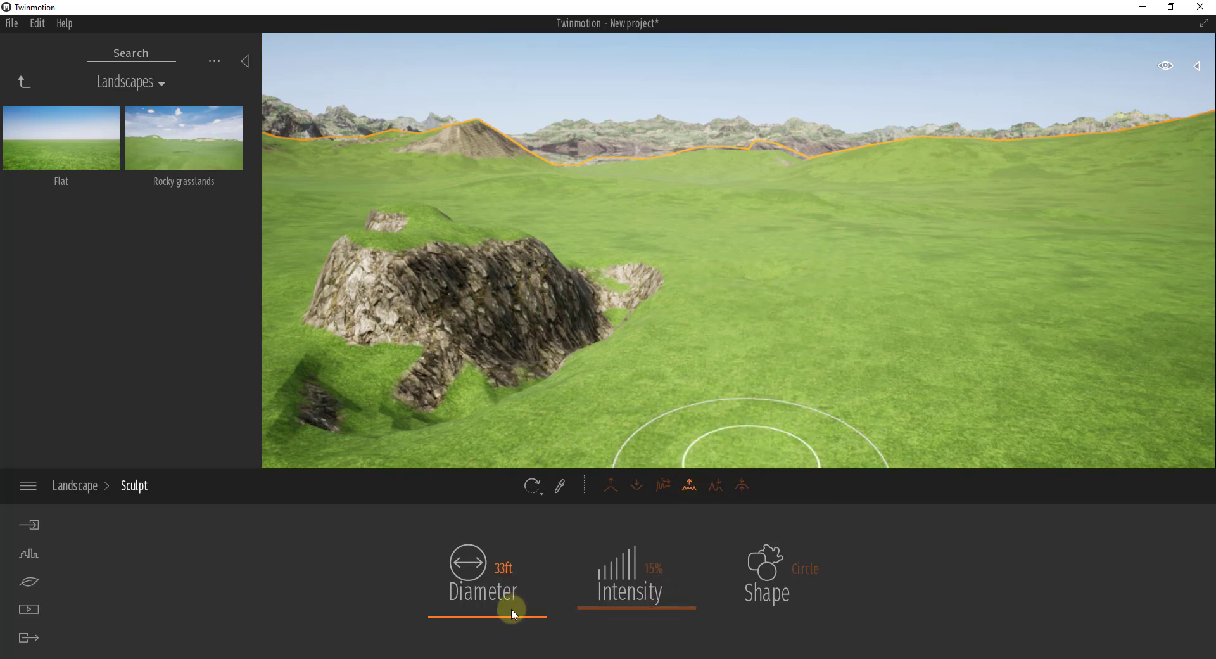
drag(511, 608, 508, 605)
mouse_move(719, 359)
mouse_down()
mouse_move(700, 274)
mouse_move(836, 257)
mouse_move(985, 271)
mouse_up()
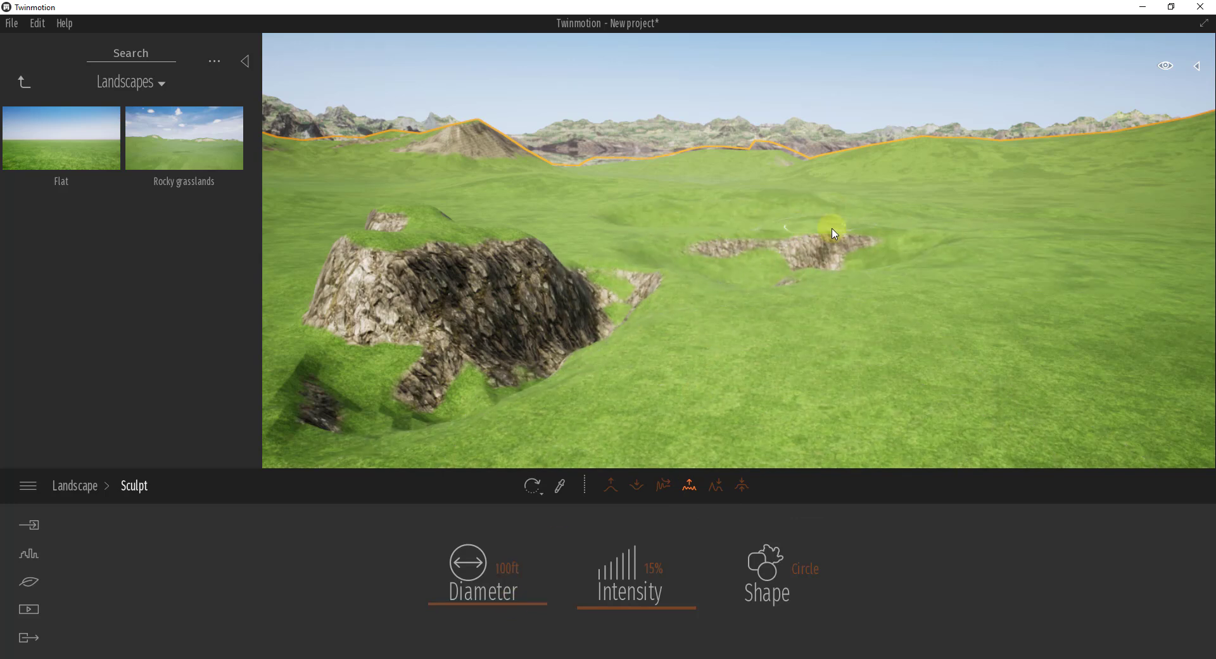
mouse_move(834, 234)
mouse_down()
mouse_move(719, 317)
mouse_move(583, 236)
mouse_move(917, 216)
mouse_up()
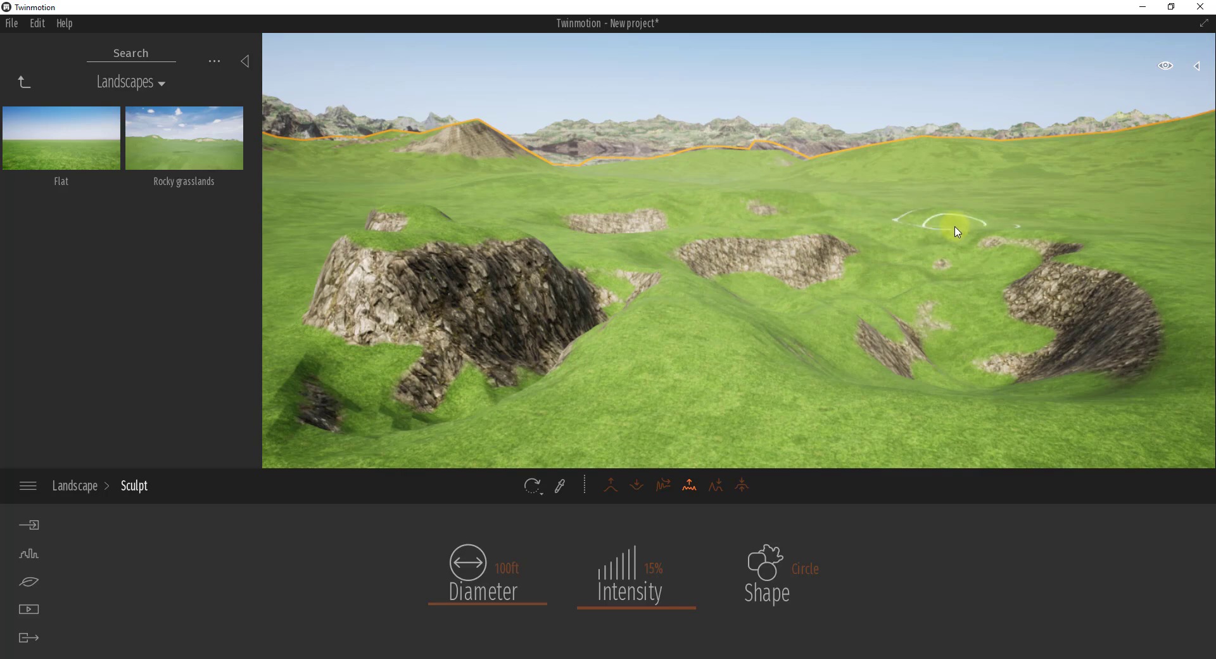
right_drag(955, 227, 953, 226)
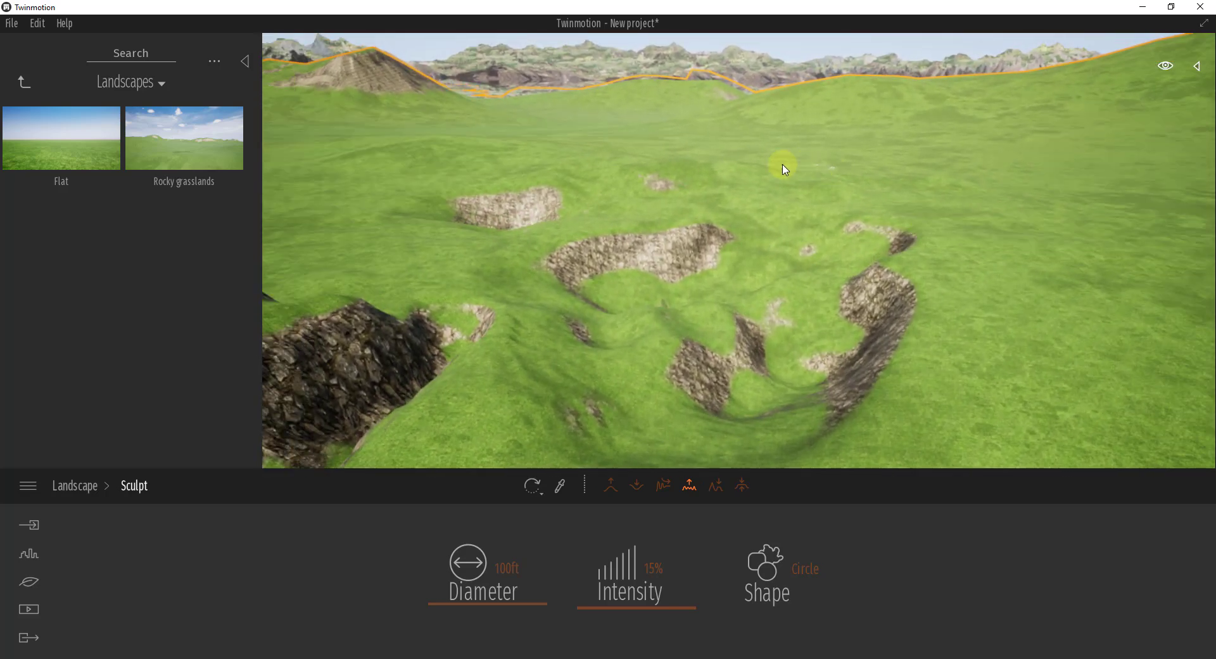
mouse_move(972, 226)
mouse_down()
mouse_move(896, 231)
mouse_move(808, 196)
mouse_up()
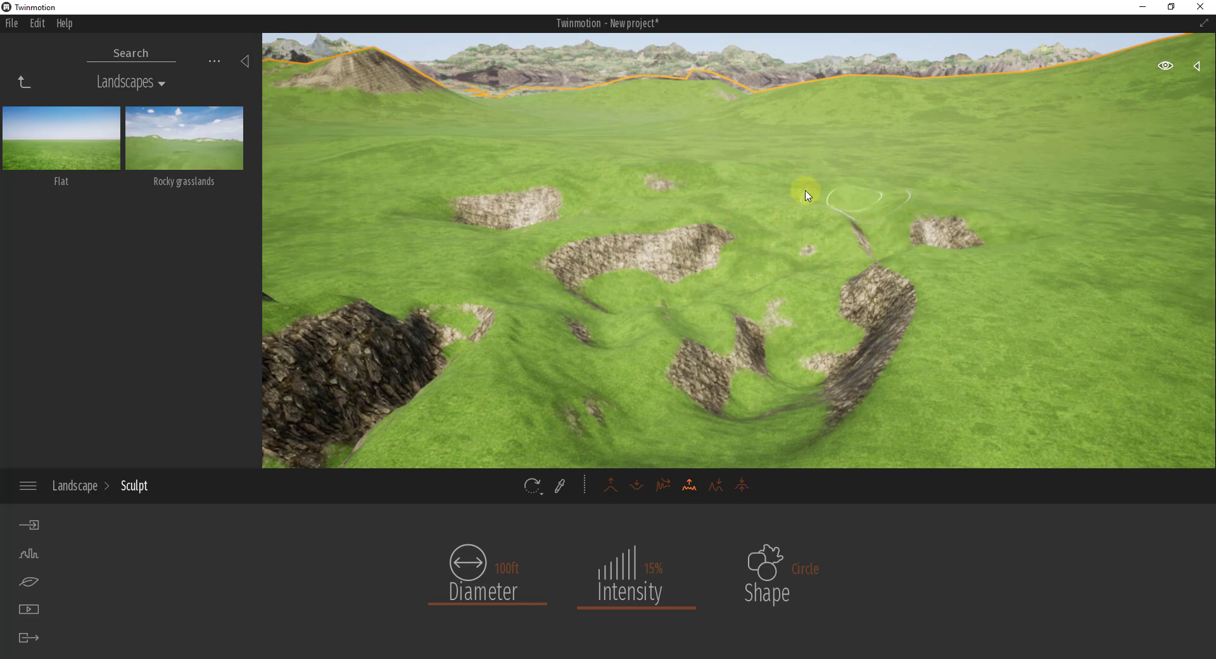
drag(724, 192, 523, 225)
right_drag(614, 293, 639, 346)
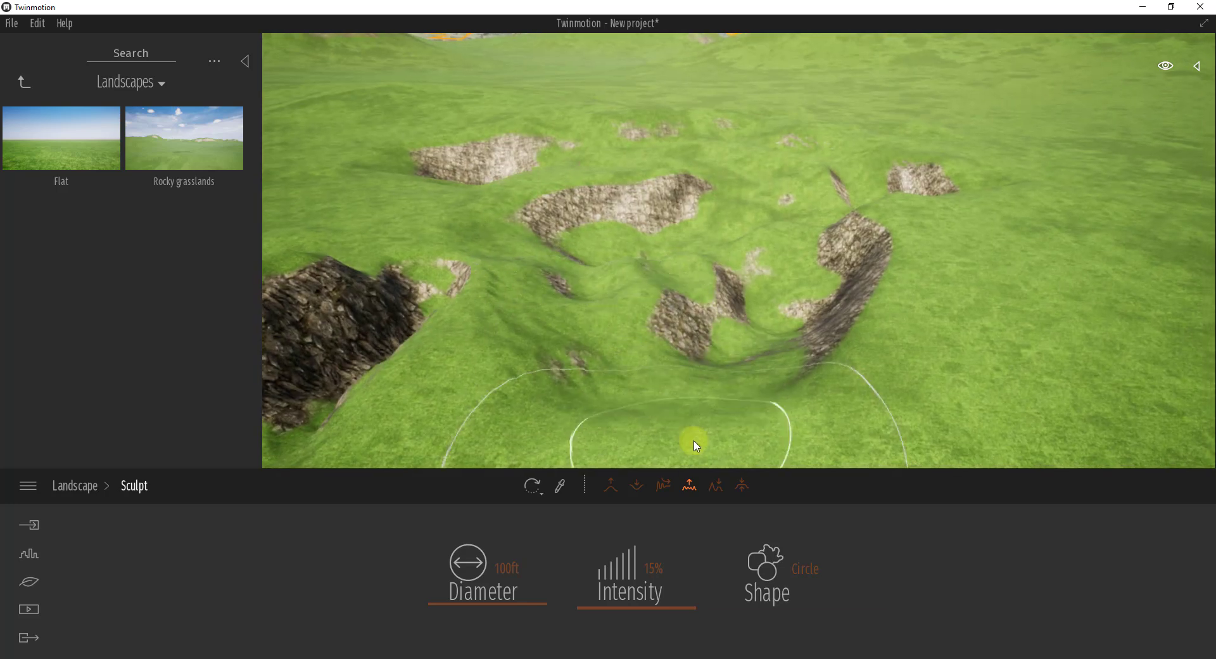
Wear down the rocky mound beside the uneven ground into a low outcrop, keeping the 100 ft brush.
click(716, 489)
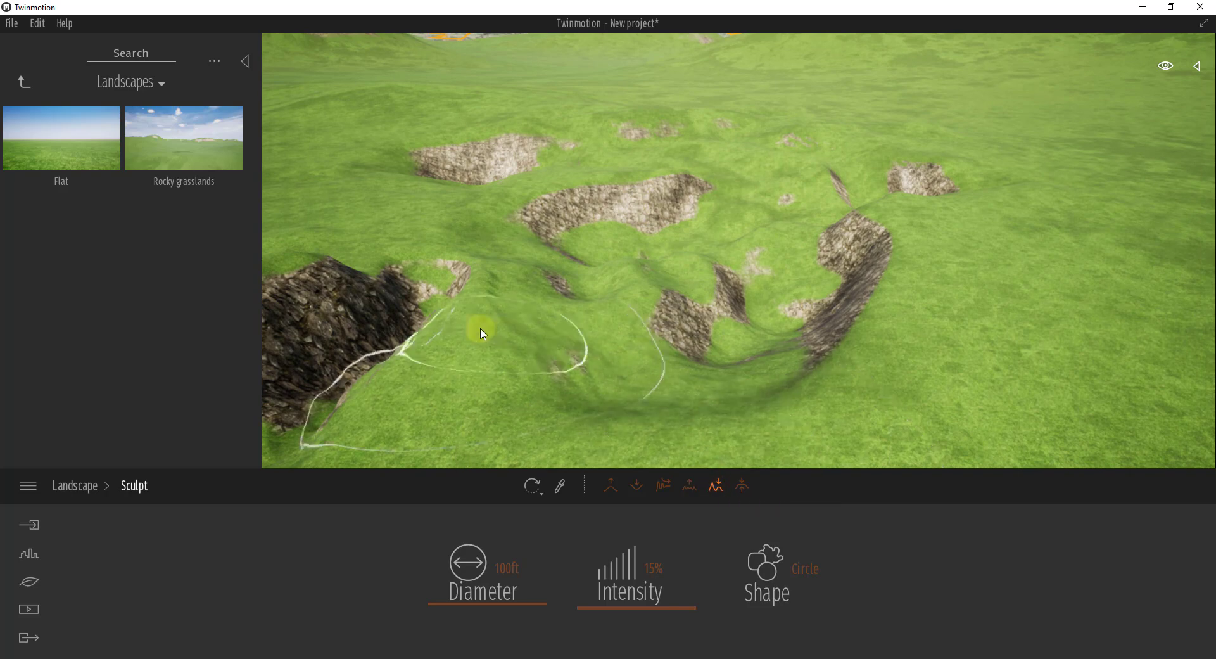
right_drag(736, 317, 734, 315)
drag(693, 218, 601, 227)
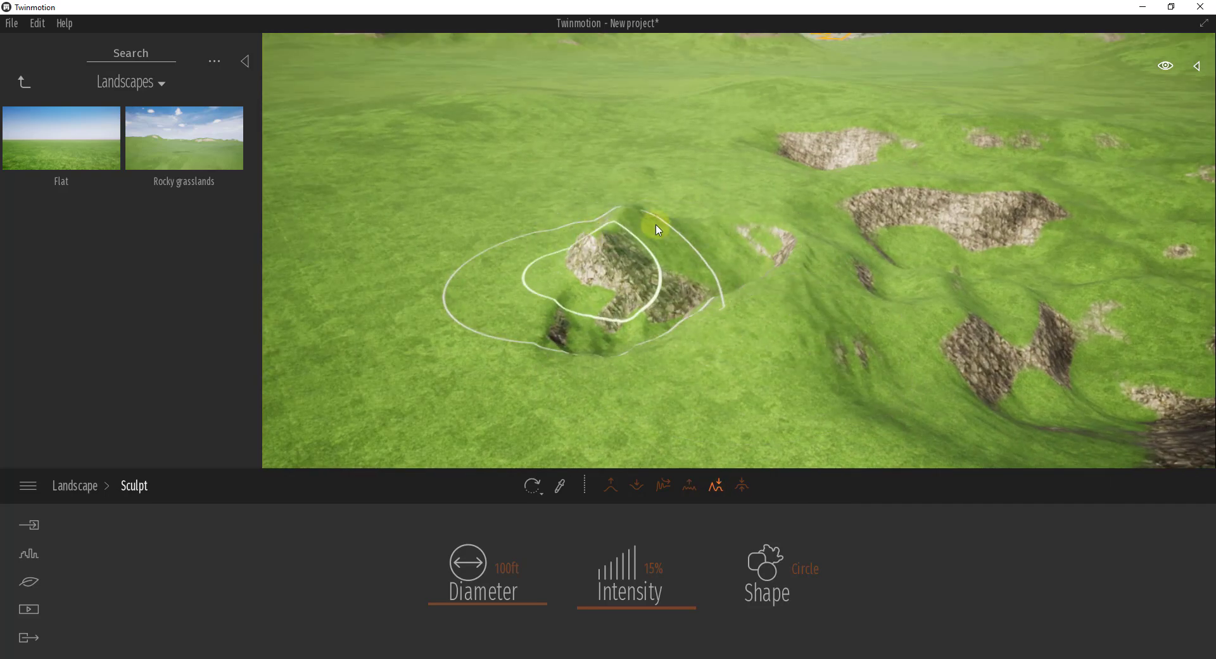
right_drag(730, 235, 760, 309)
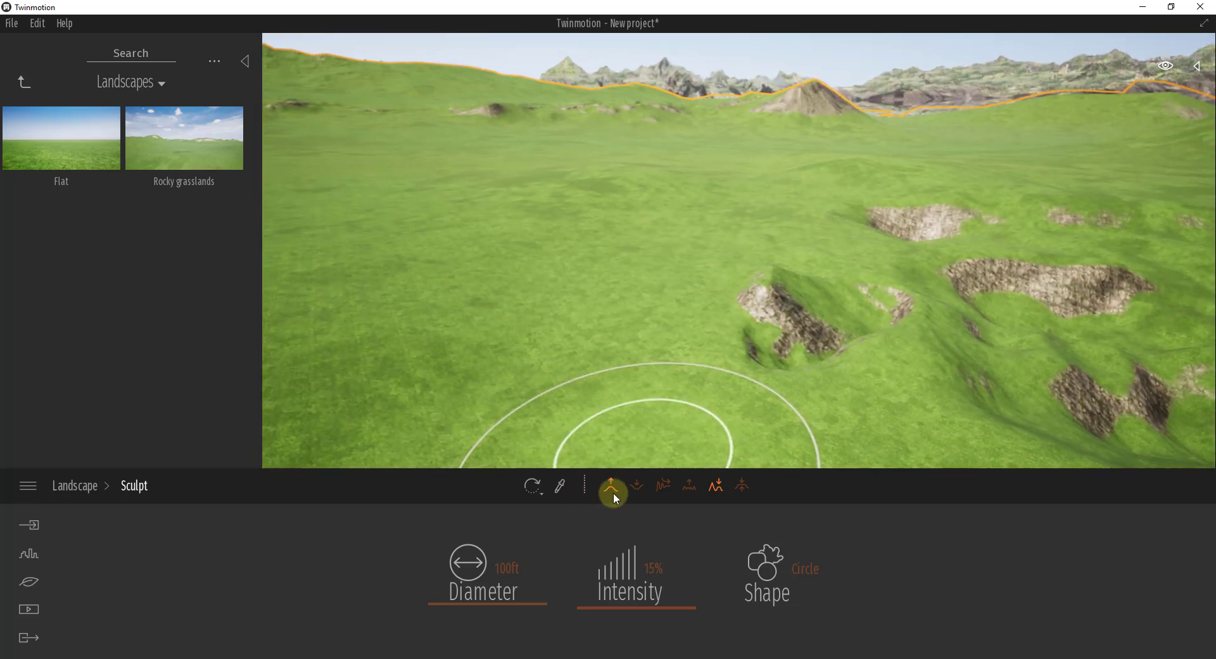
Raise a long rocky ridge across the grass behind the low outcrop with a 191 ft brush.
click(610, 485)
mouse_move(502, 567)
mouse_down()
mouse_move(489, 600)
mouse_move(487, 564)
mouse_up()
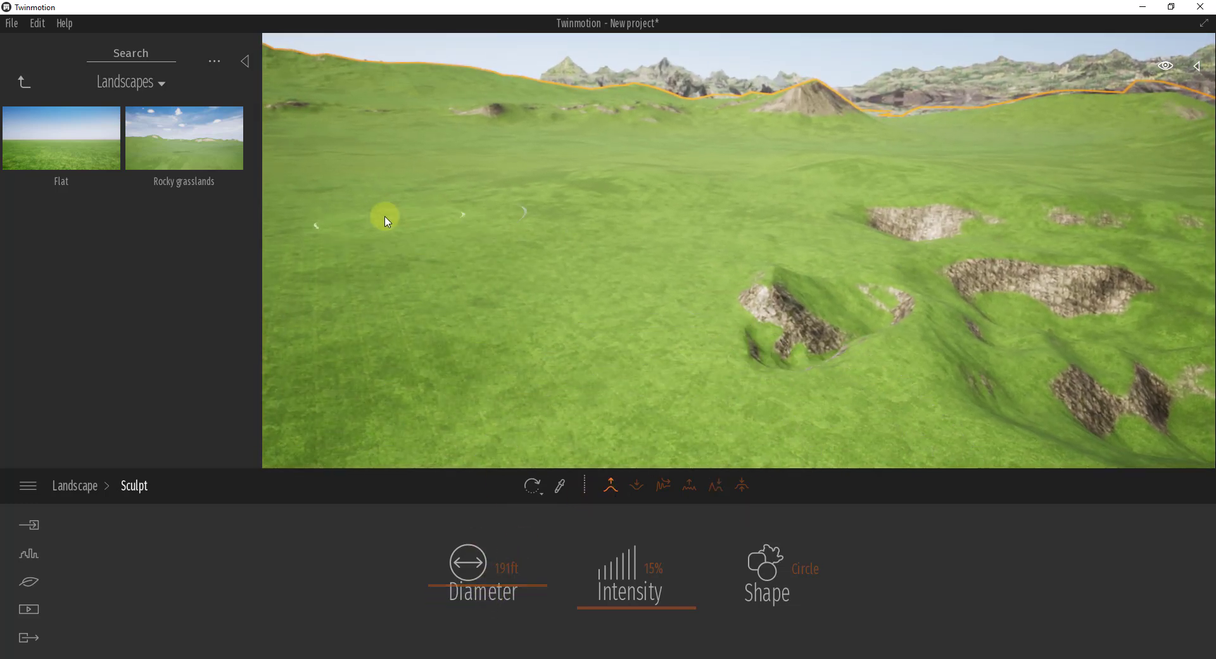
mouse_move(768, 205)
mouse_down()
mouse_move(348, 195)
mouse_move(874, 207)
mouse_move(846, 230)
mouse_move(644, 217)
mouse_move(532, 234)
mouse_up()
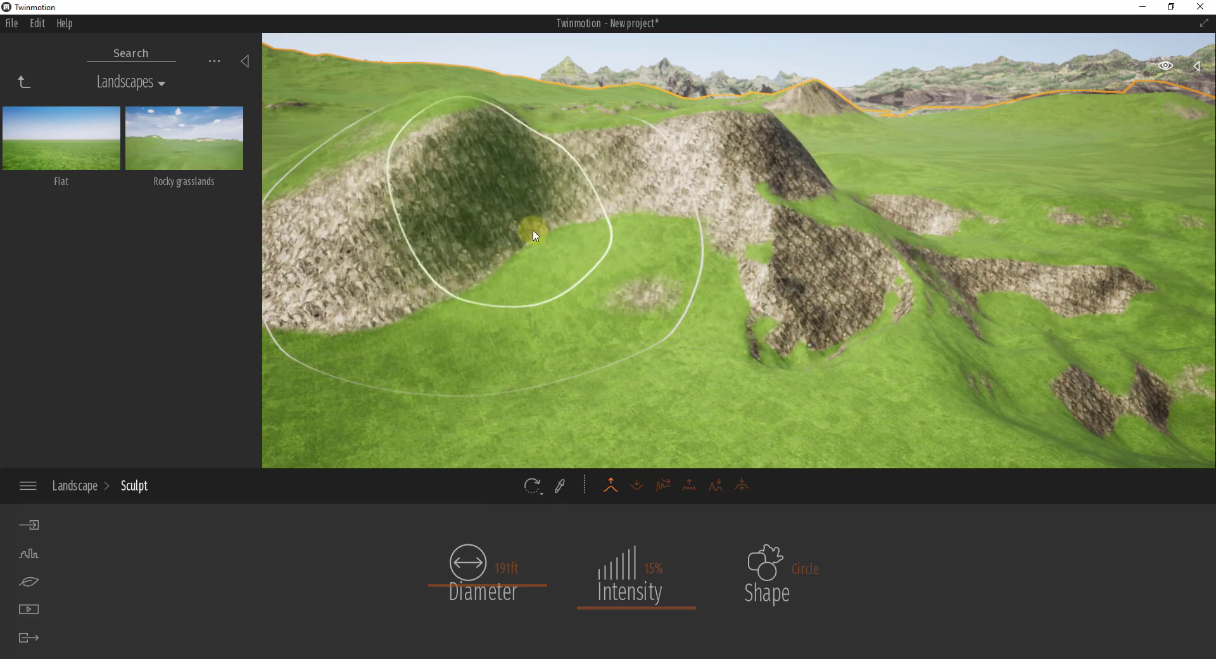
Reduce the brush diameter to 100 ft and erode the summit and slope at the ridge's high end.
click(716, 486)
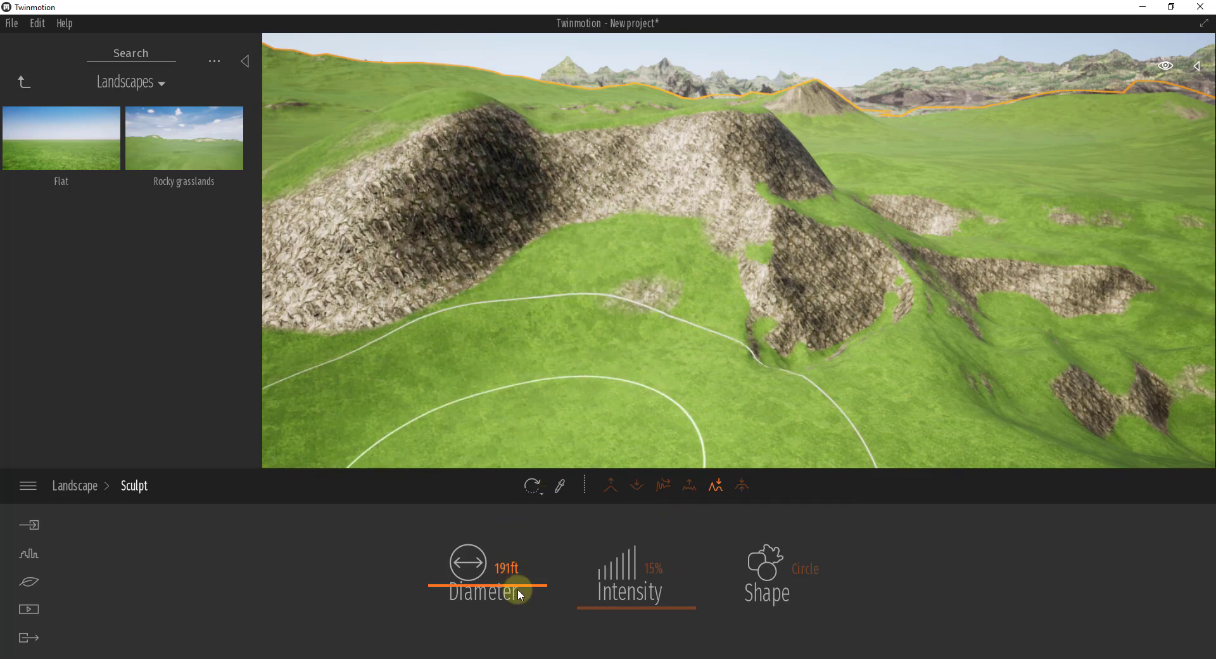
drag(518, 589, 529, 607)
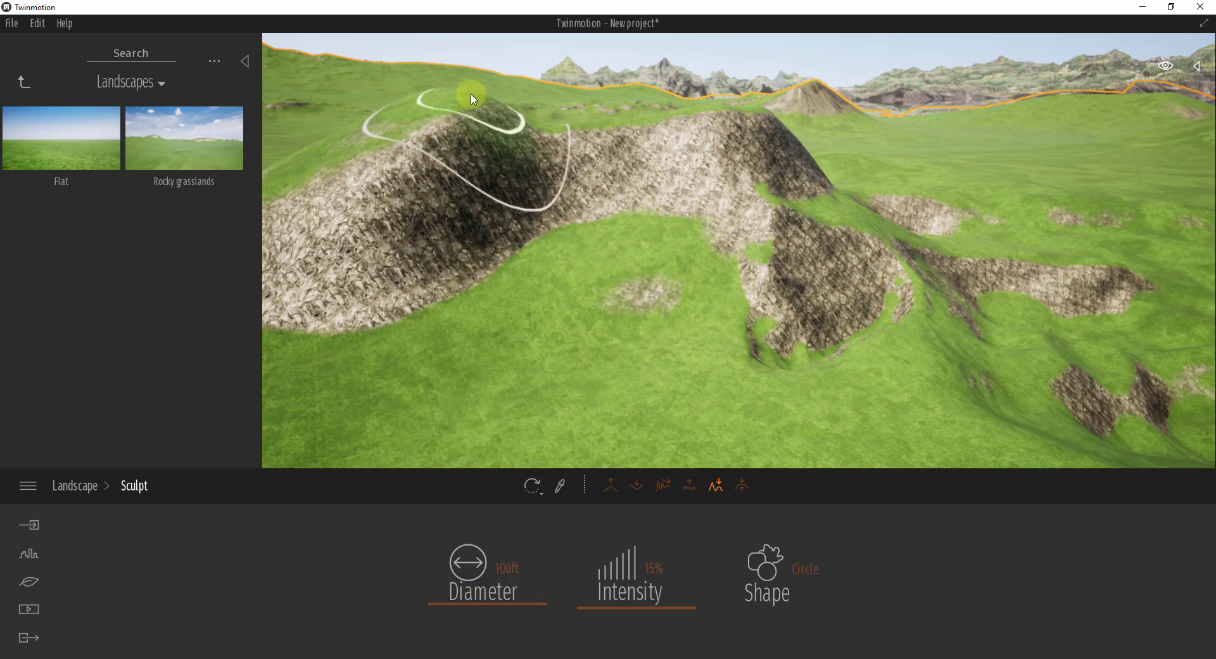
mouse_move(473, 98)
mouse_down()
mouse_move(420, 101)
mouse_move(407, 125)
mouse_up()
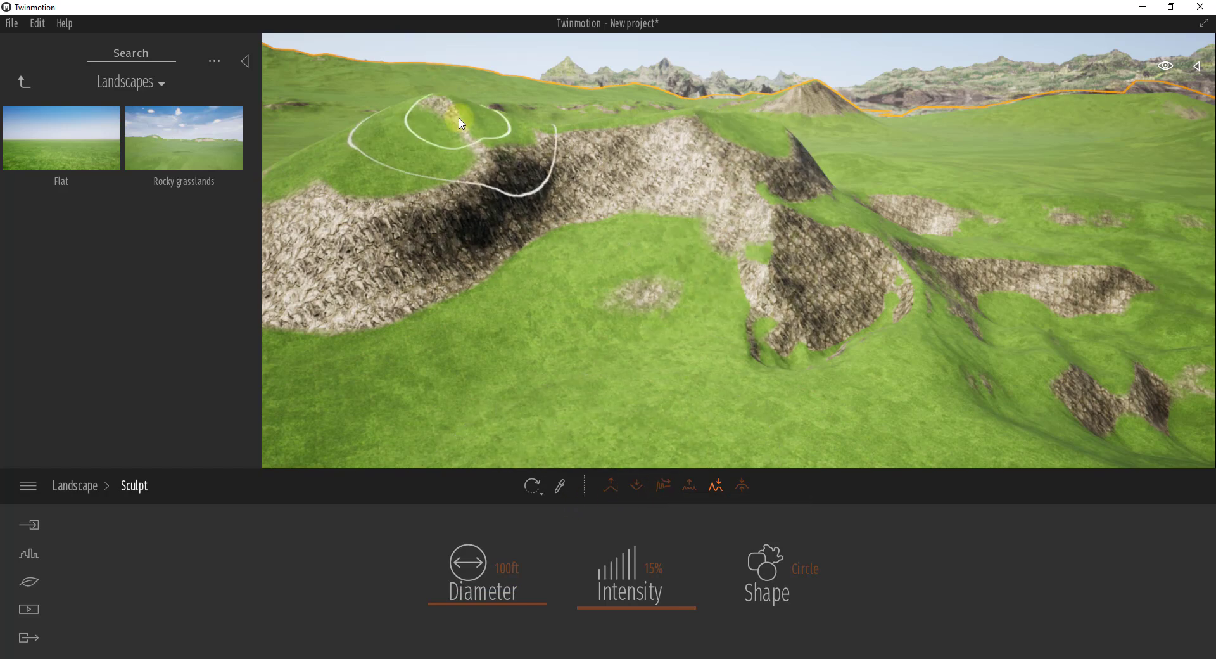
mouse_move(461, 124)
mouse_down()
mouse_move(437, 195)
mouse_move(471, 182)
mouse_up()
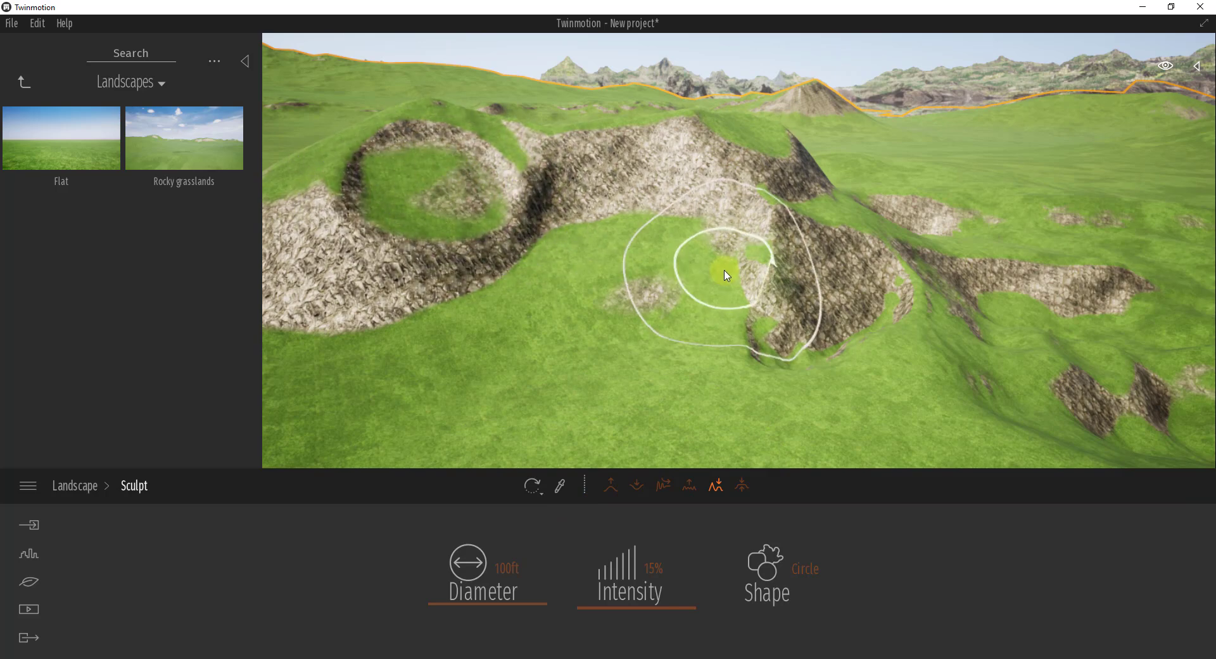
Flatten the bumpy, hollowed ground beside the ridge into a level grassy area.
right_drag(725, 271, 727, 274)
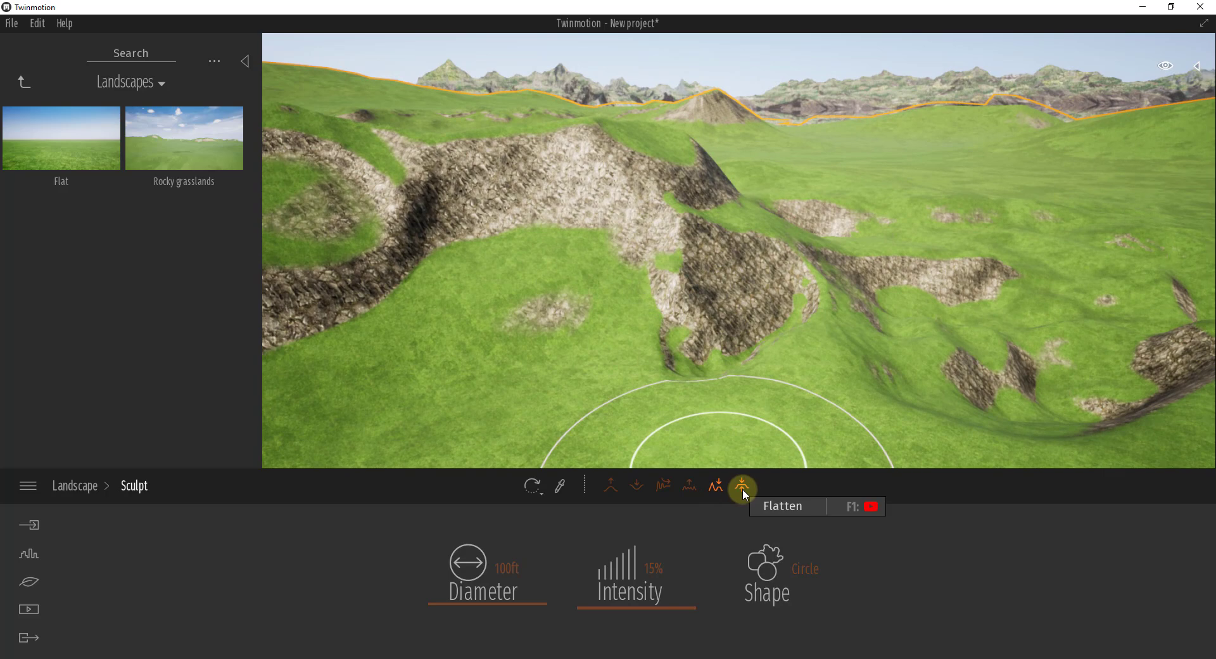
right_drag(757, 339, 716, 344)
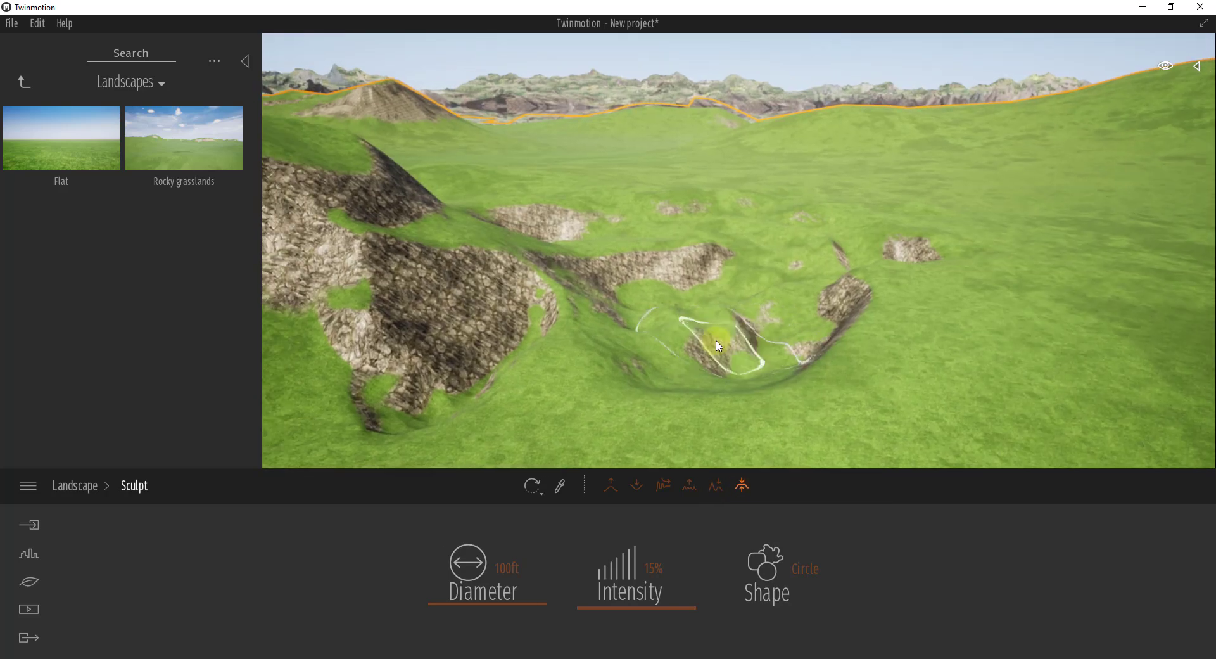
mouse_move(716, 345)
mouse_down()
mouse_move(694, 326)
mouse_move(796, 306)
mouse_move(792, 344)
mouse_move(684, 358)
mouse_move(821, 357)
mouse_move(747, 363)
mouse_move(834, 329)
mouse_move(665, 282)
mouse_move(769, 252)
mouse_move(751, 285)
mouse_move(768, 333)
mouse_move(739, 293)
mouse_up()
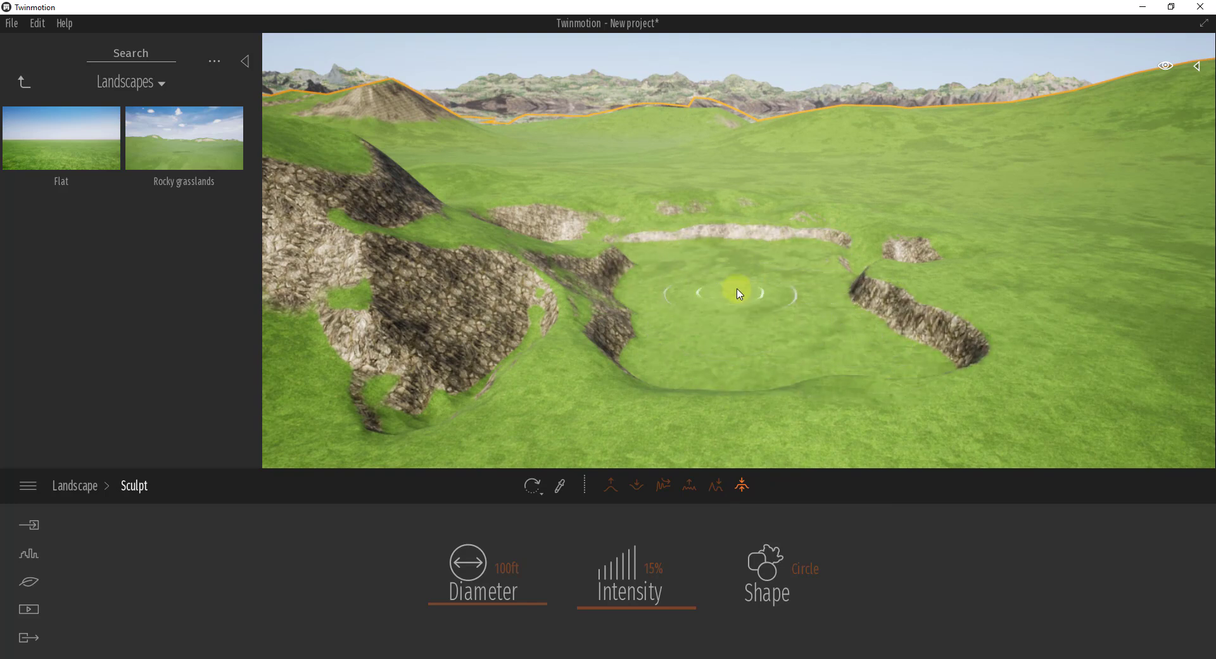
right_drag(739, 276, 754, 285)
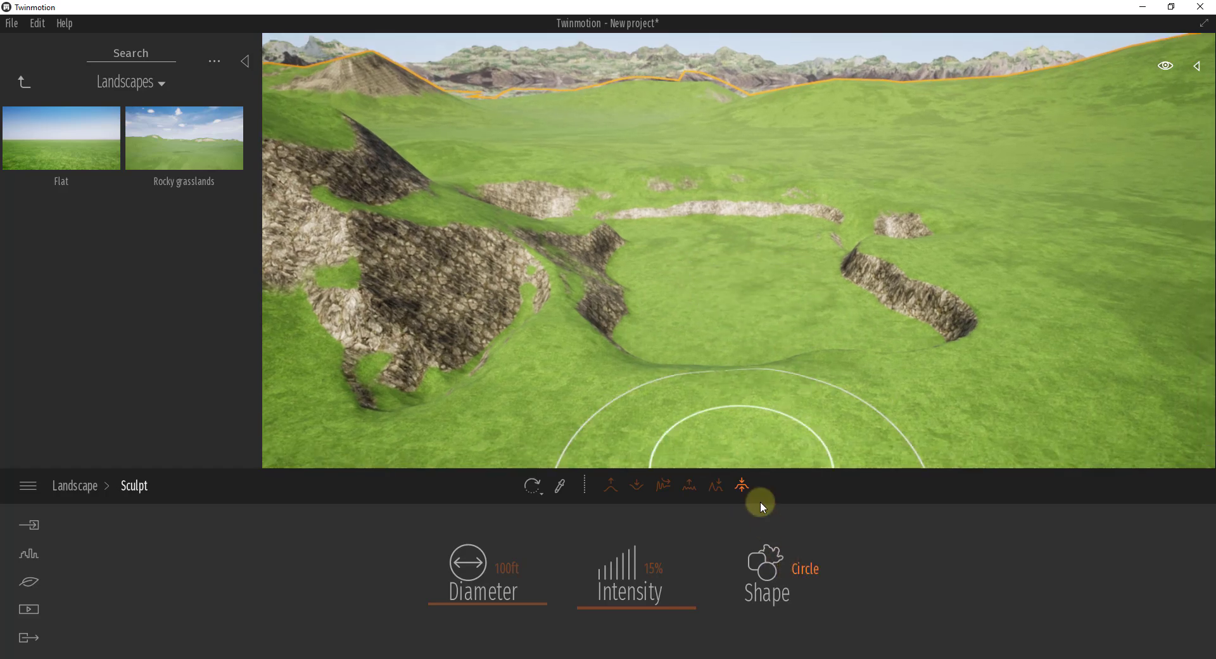
Raise tall rocky mountains over the flattened area with a 239 ft brush at 65% intensity.
key(d)
right_drag(838, 320, 852, 320)
key(d)
key(s)
mouse_move(515, 602)
mouse_down()
mouse_move(508, 548)
mouse_move(502, 599)
mouse_move(511, 574)
mouse_up()
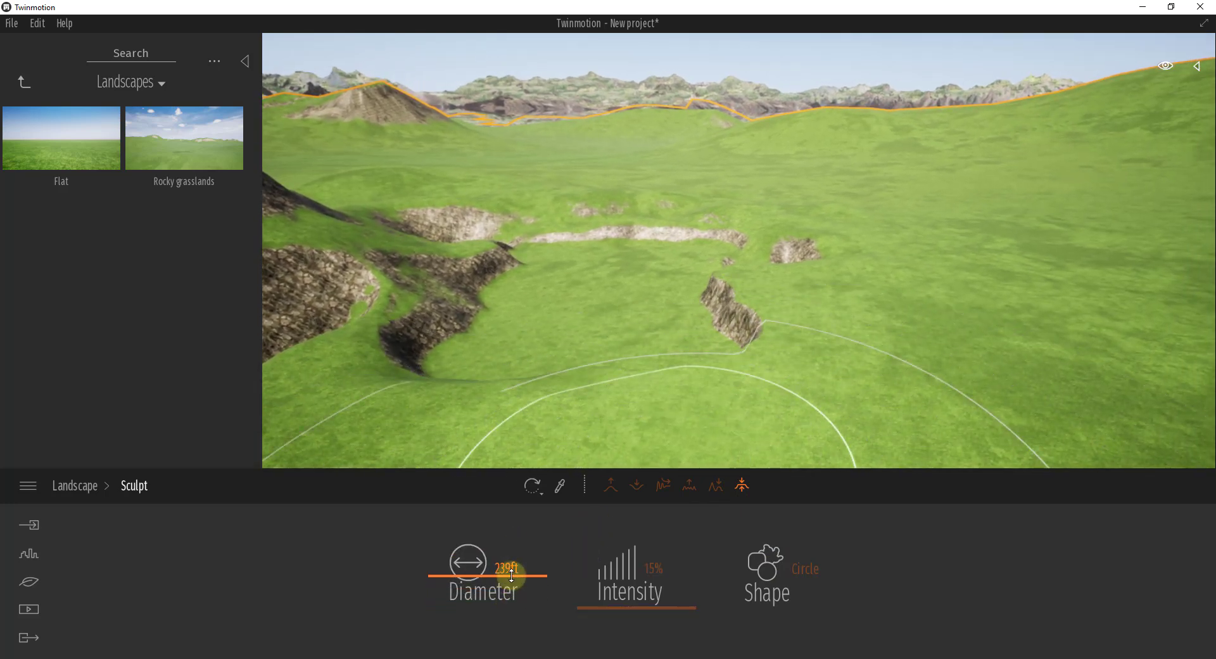
drag(642, 609, 647, 570)
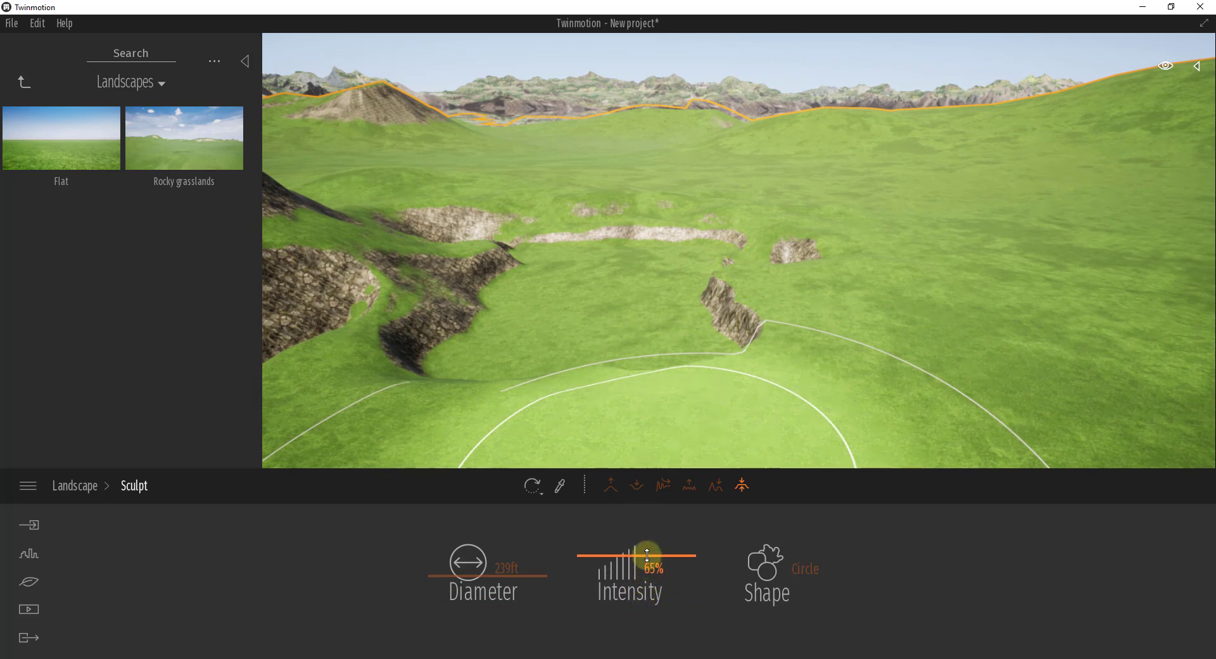
click(612, 494)
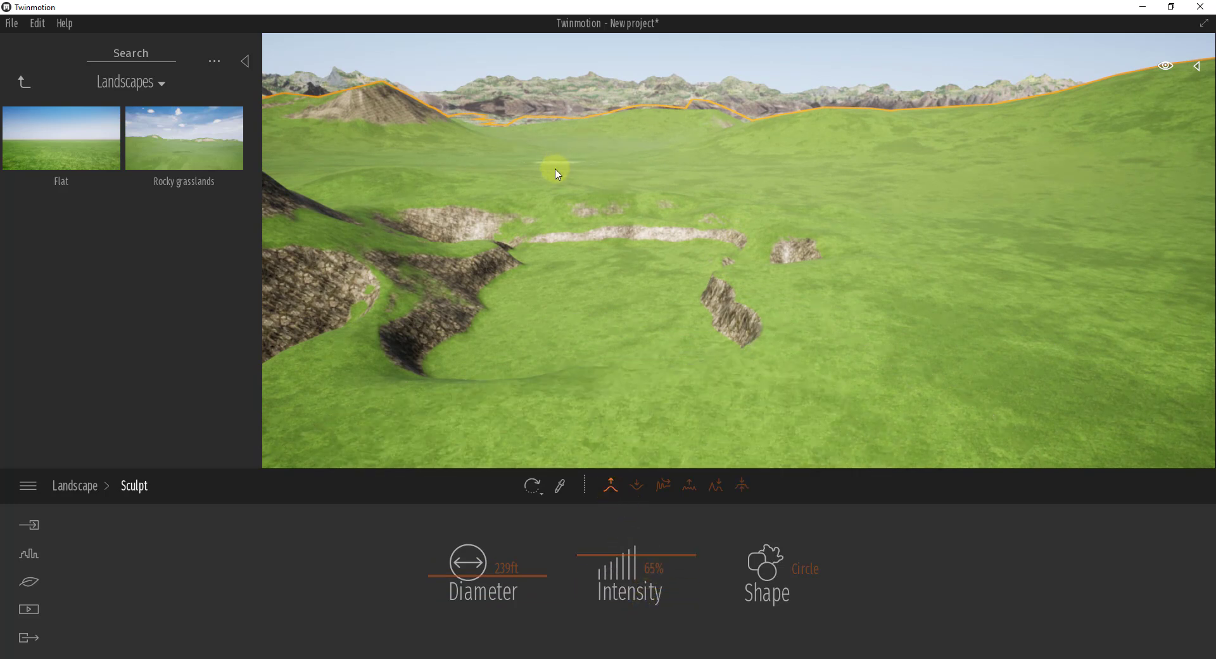
mouse_move(570, 180)
mouse_down()
mouse_move(621, 155)
mouse_move(892, 155)
mouse_move(1010, 179)
mouse_move(906, 190)
mouse_move(551, 174)
mouse_move(961, 180)
mouse_move(469, 179)
mouse_up()
right_drag(526, 183, 564, 190)
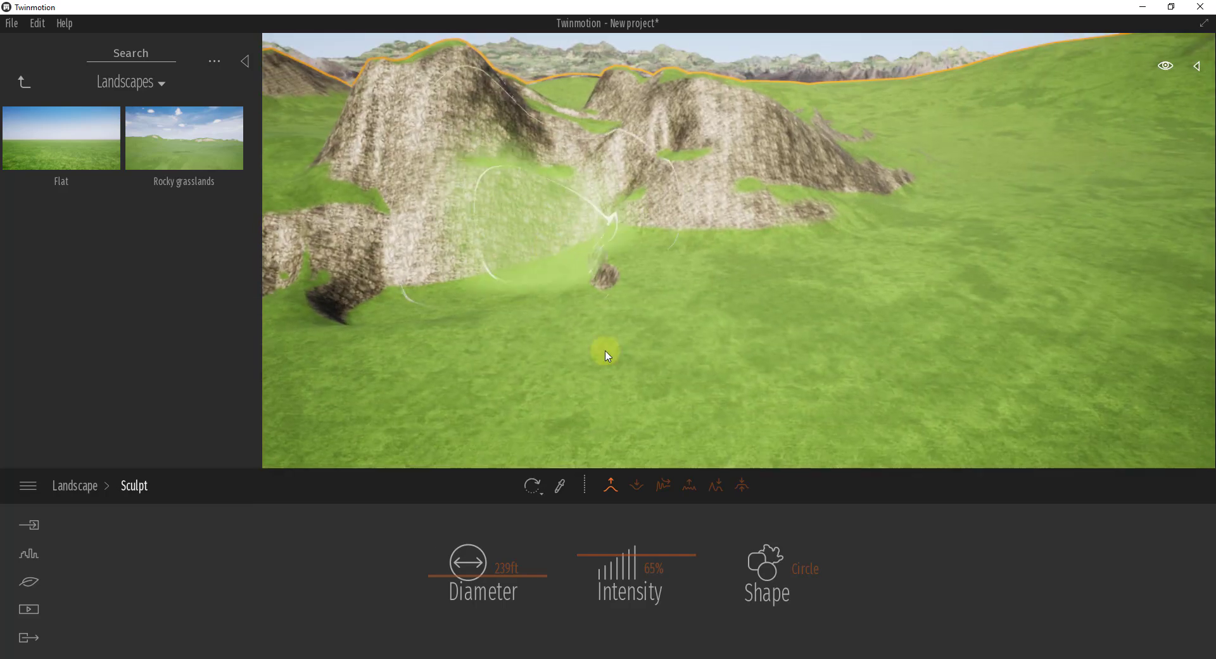
Lower the sculpting intensity to 9% and raise gentle mounds on the open grass beside the mountains.
drag(620, 578, 621, 606)
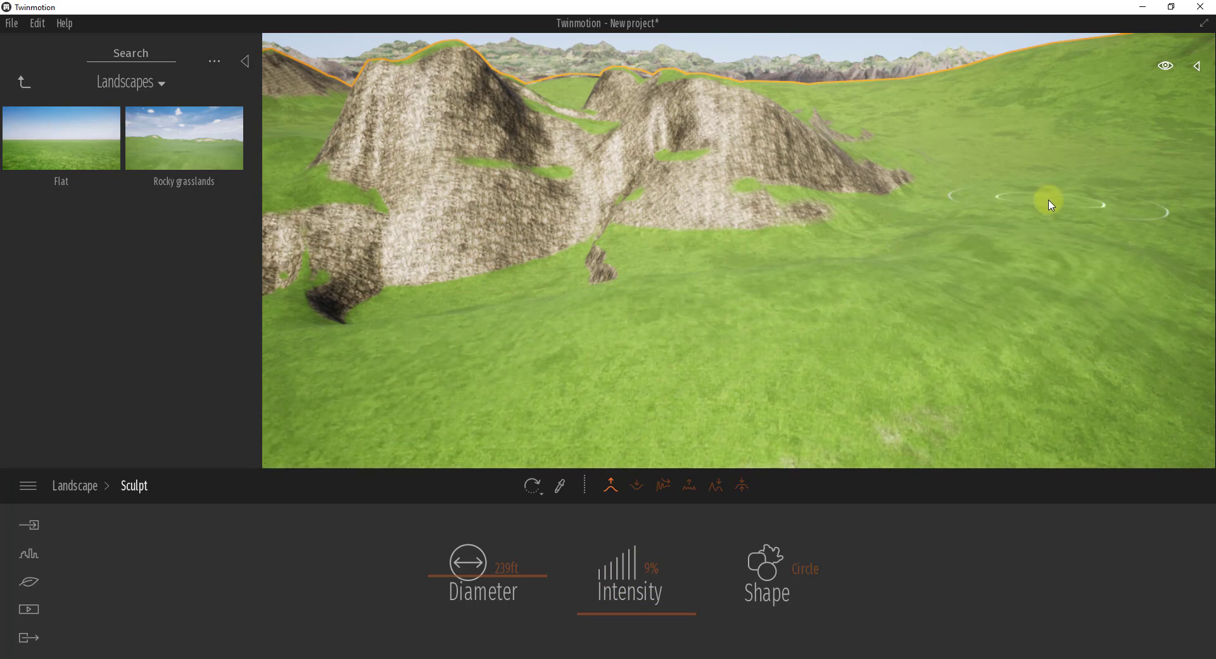
drag(1034, 230, 1034, 213)
mouse_move(1034, 212)
shift+middle_down()
mouse_move(906, 266)
mouse_move(863, 250)
shift+middle_up()
right_drag(794, 291, 823, 299)
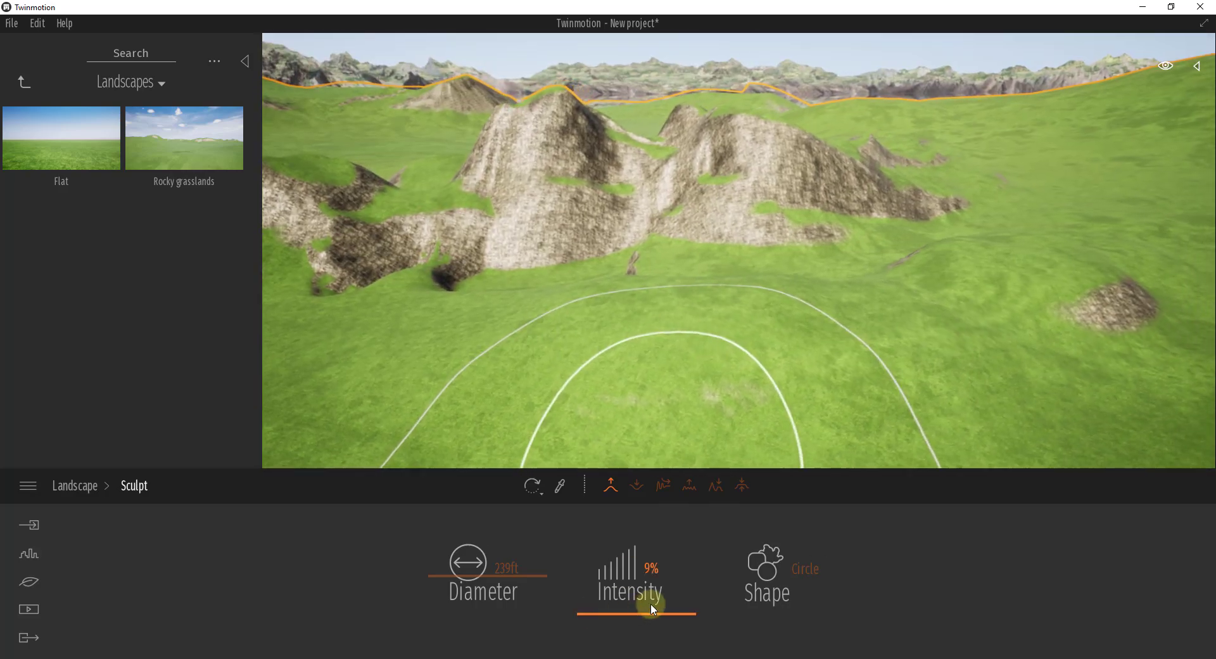
mouse_move(722, 291)
right_down()
mouse_move(735, 283)
mouse_move(730, 297)
right_up()
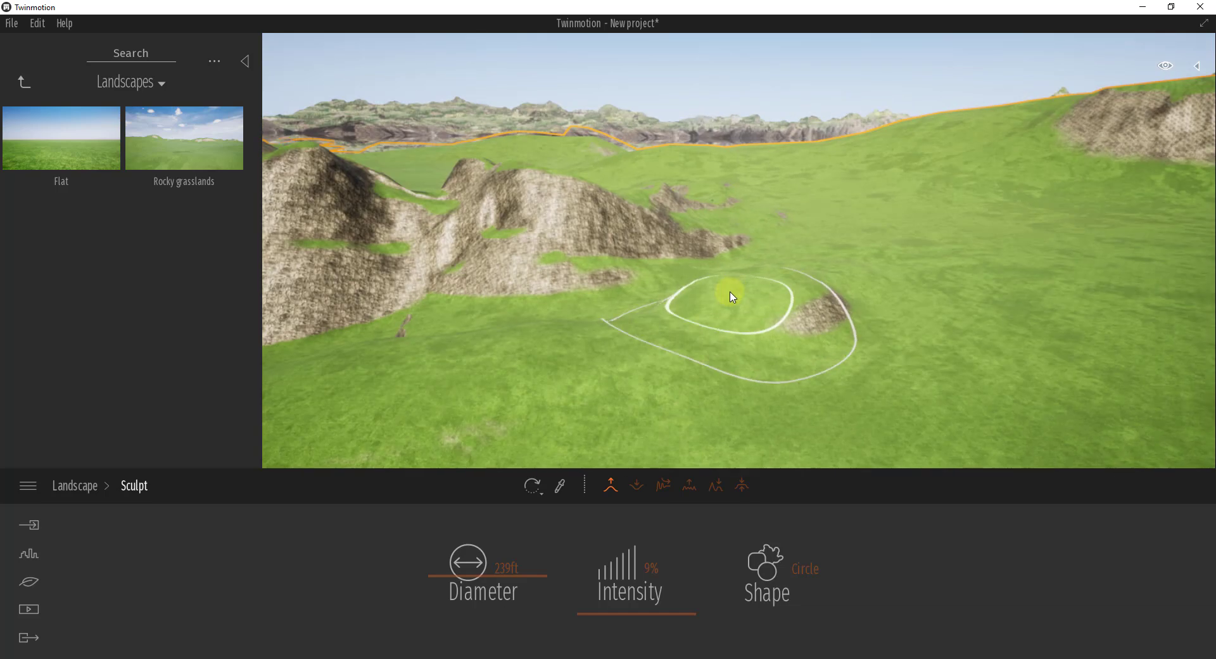
Raise scattered rocky streaks on the grass in front of the mountains using the Stains brush shape at 18% intensity.
click(793, 571)
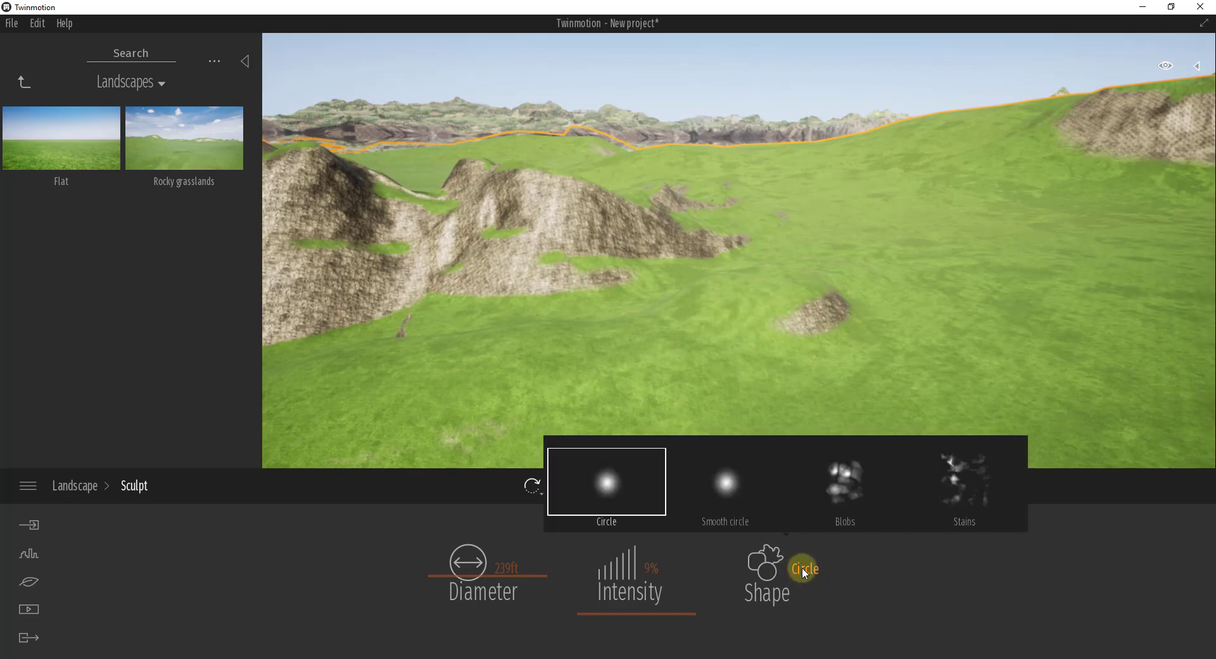
click(958, 480)
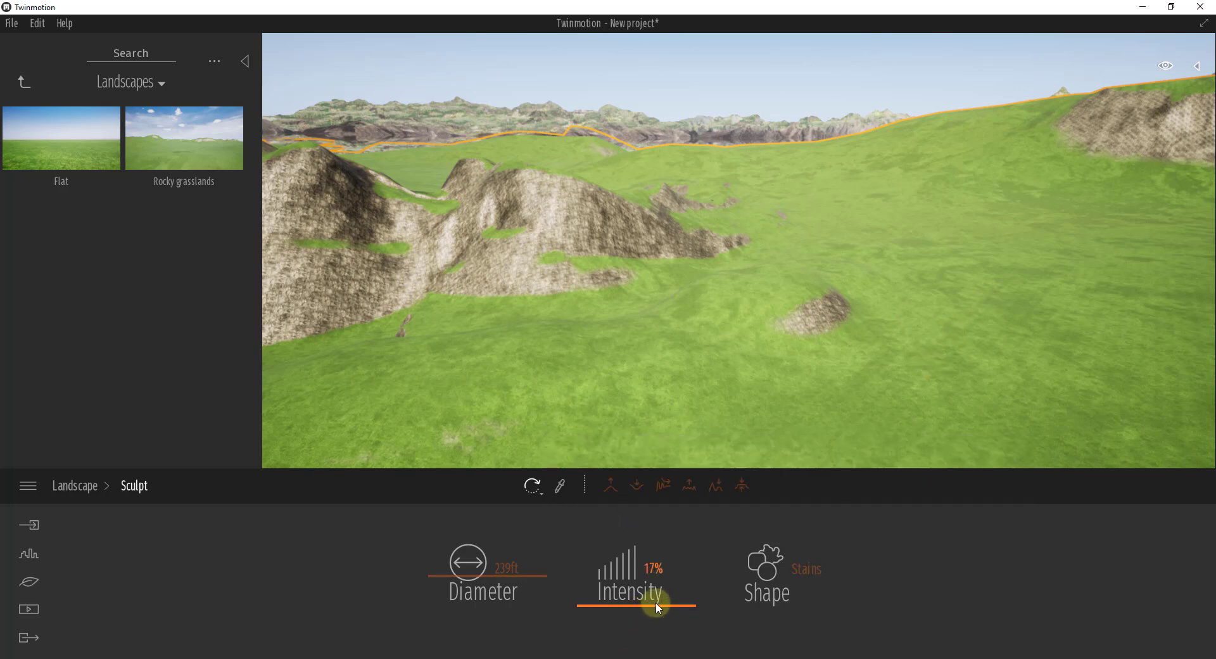
click(615, 485)
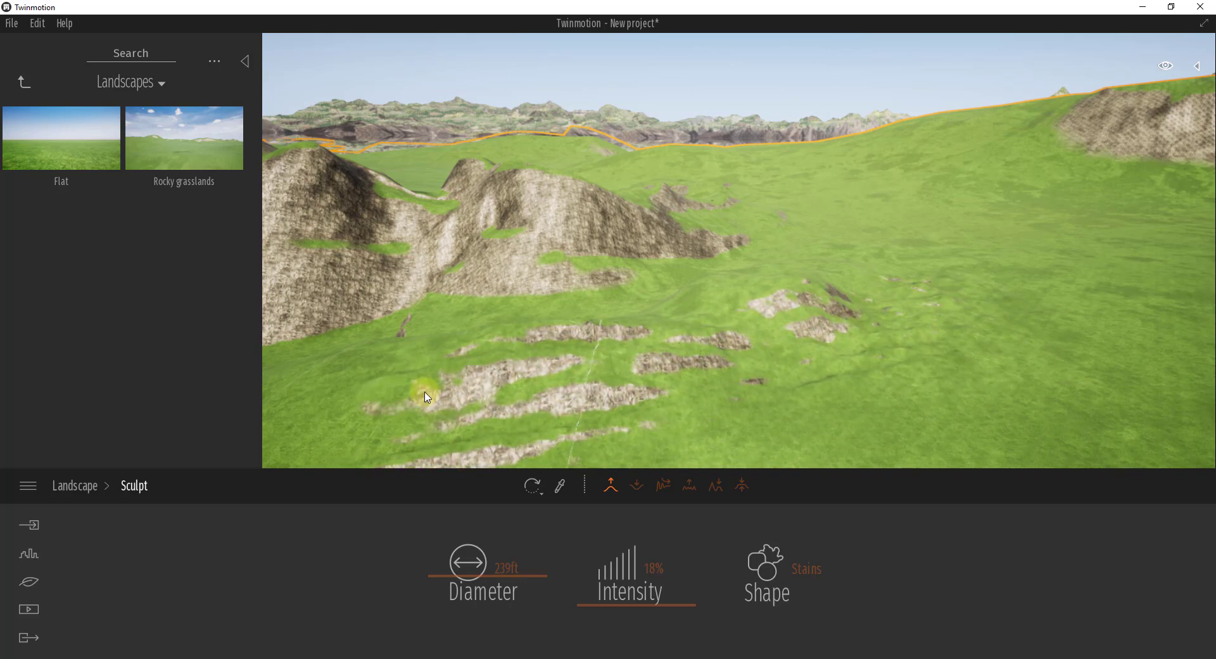
Change the brush shape to Blobs and raise clumpy rocky outcrops on the grass in front of the streaks.
scroll(865, 366, up, 5)
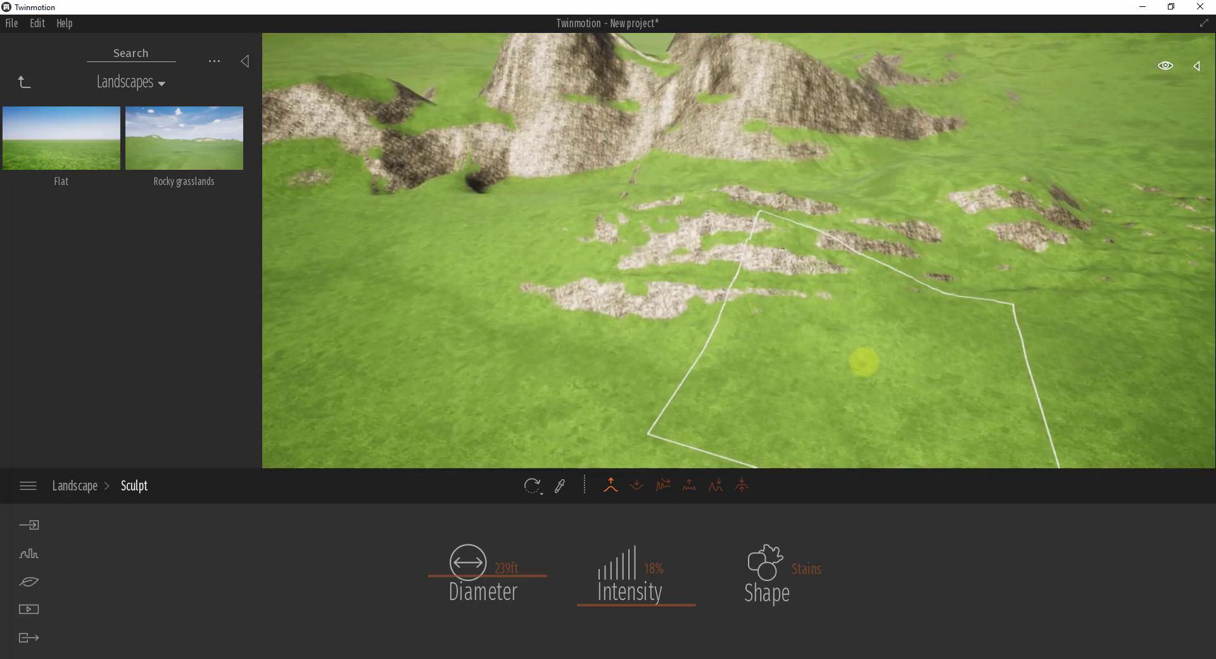
click(781, 594)
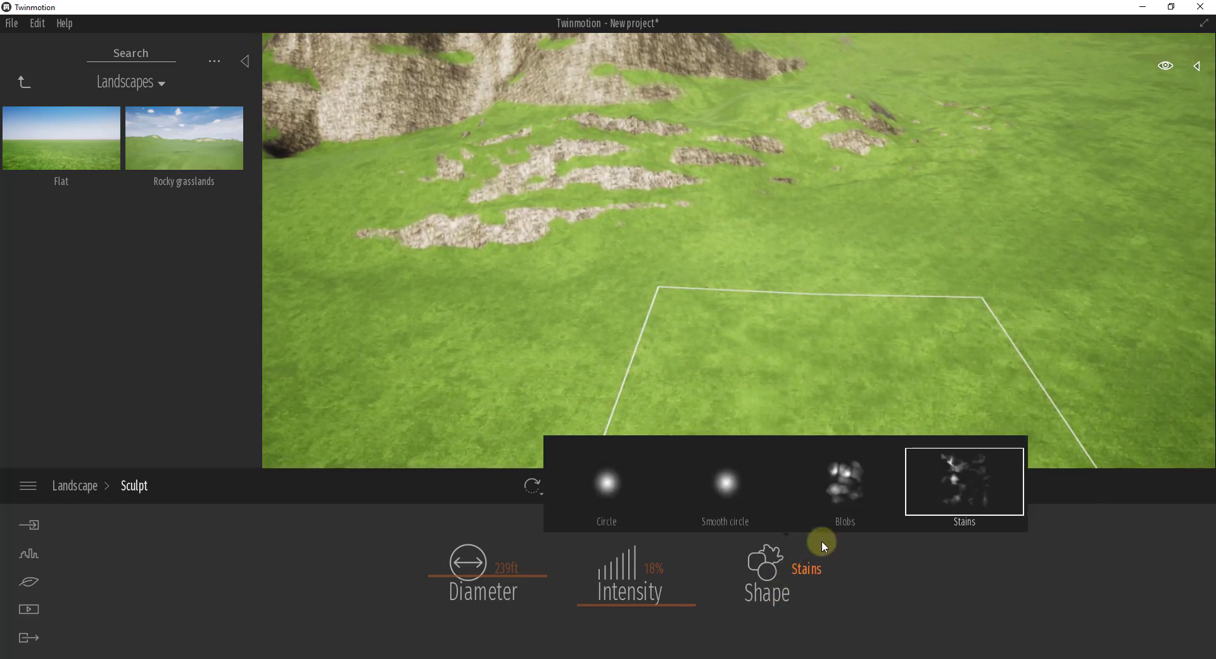
click(845, 481)
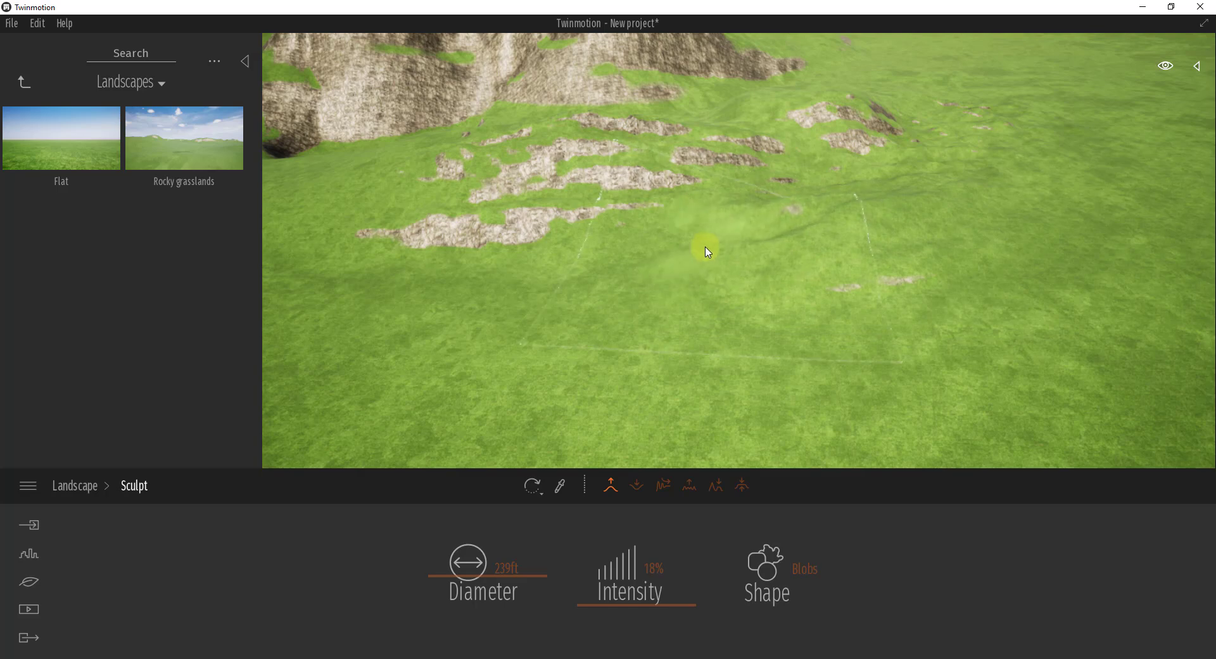
mouse_move(550, 283)
mouse_down()
mouse_move(446, 314)
mouse_move(737, 309)
mouse_up()
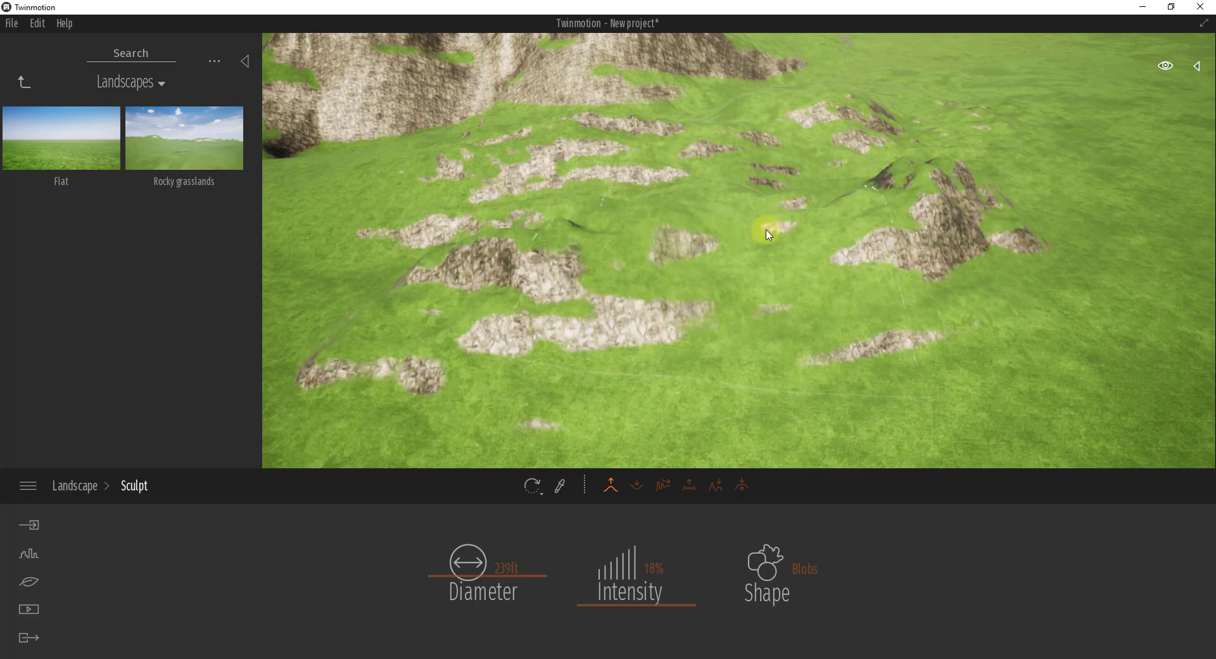
Level the ground along the rocky outcrops with the flattening sculpt tools, using the Blobs brush at 239 ft and 18% intensity.
right_drag(806, 267, 808, 266)
key(Down)
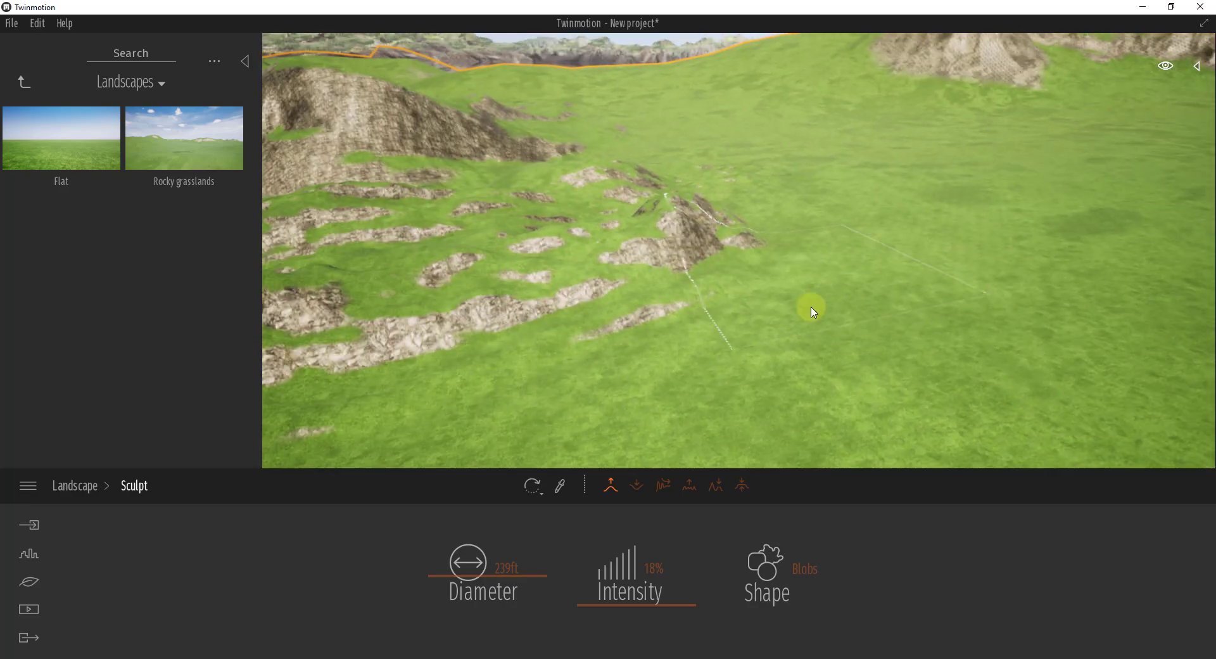
click(791, 573)
click(793, 571)
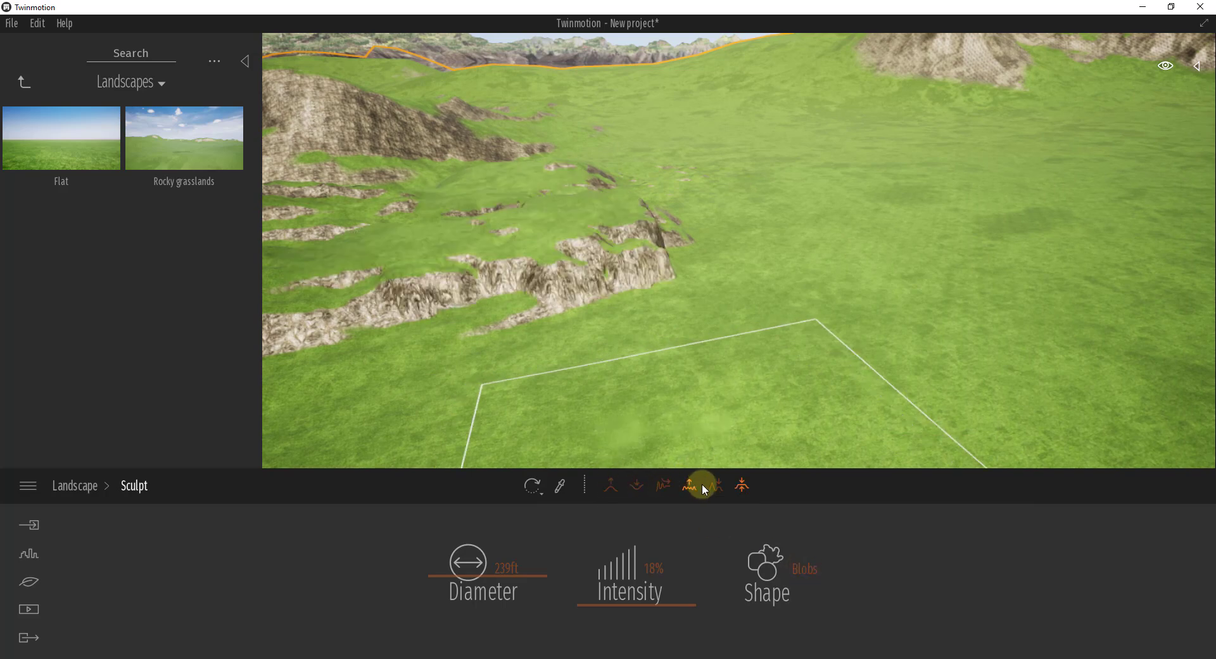
right_drag(732, 263, 735, 262)
key(Up)
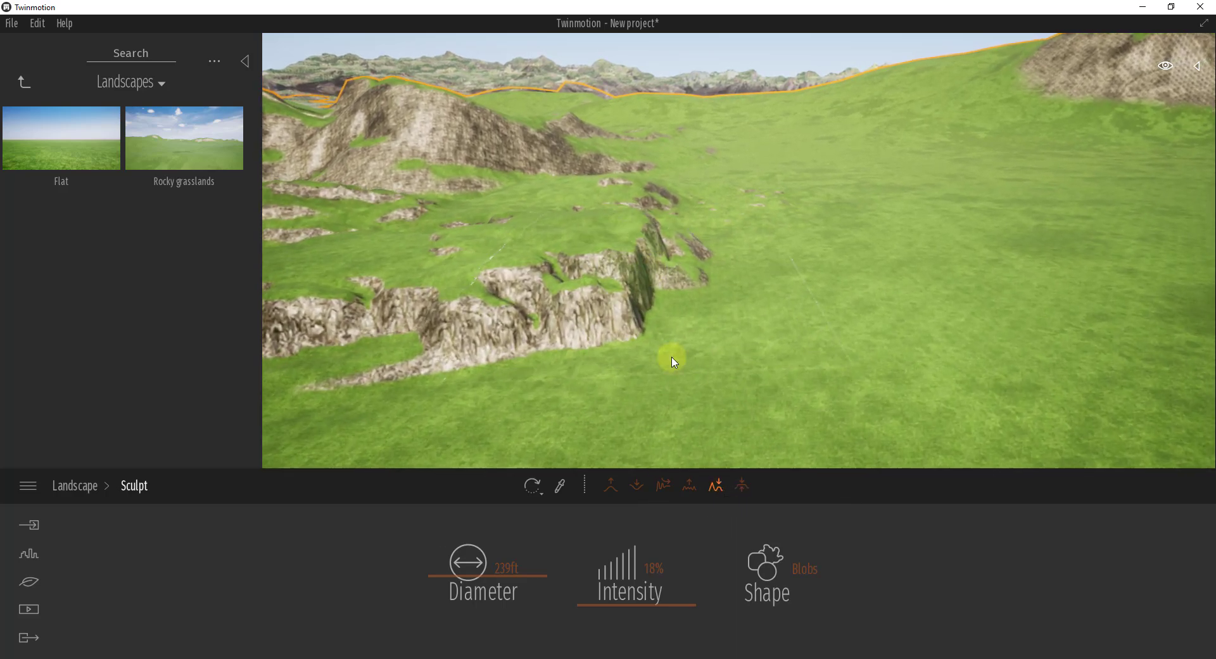
Change the brush shape to Circle, reduce its diameter to 96 ft and lower the outer edge of the rocky outcrops.
click(765, 561)
click(608, 485)
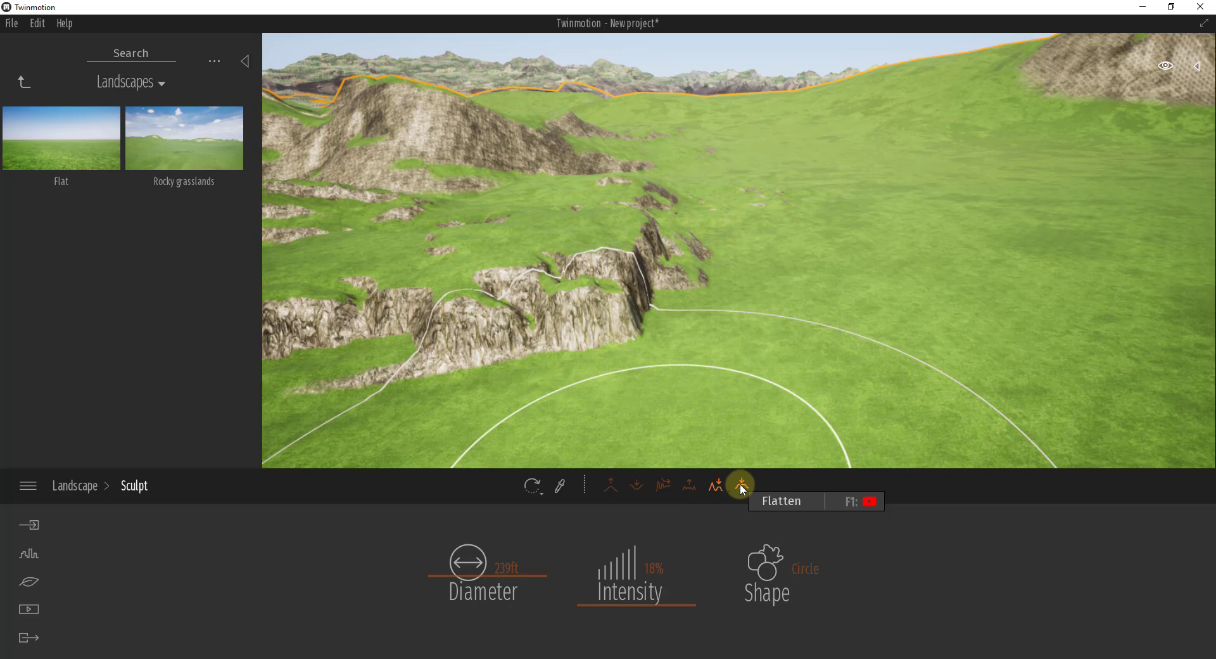
mouse_move(512, 583)
mouse_down()
mouse_move(523, 570)
mouse_move(534, 609)
mouse_up()
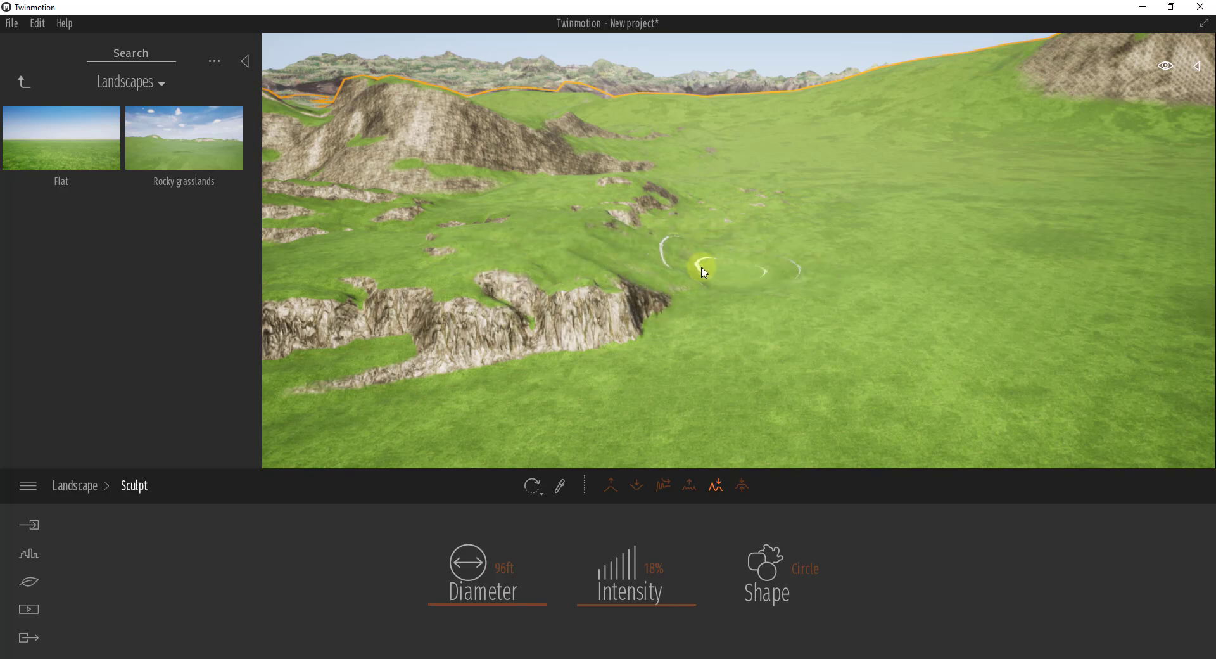
right_drag(728, 307, 705, 280)
scroll(724, 304, down, 5)
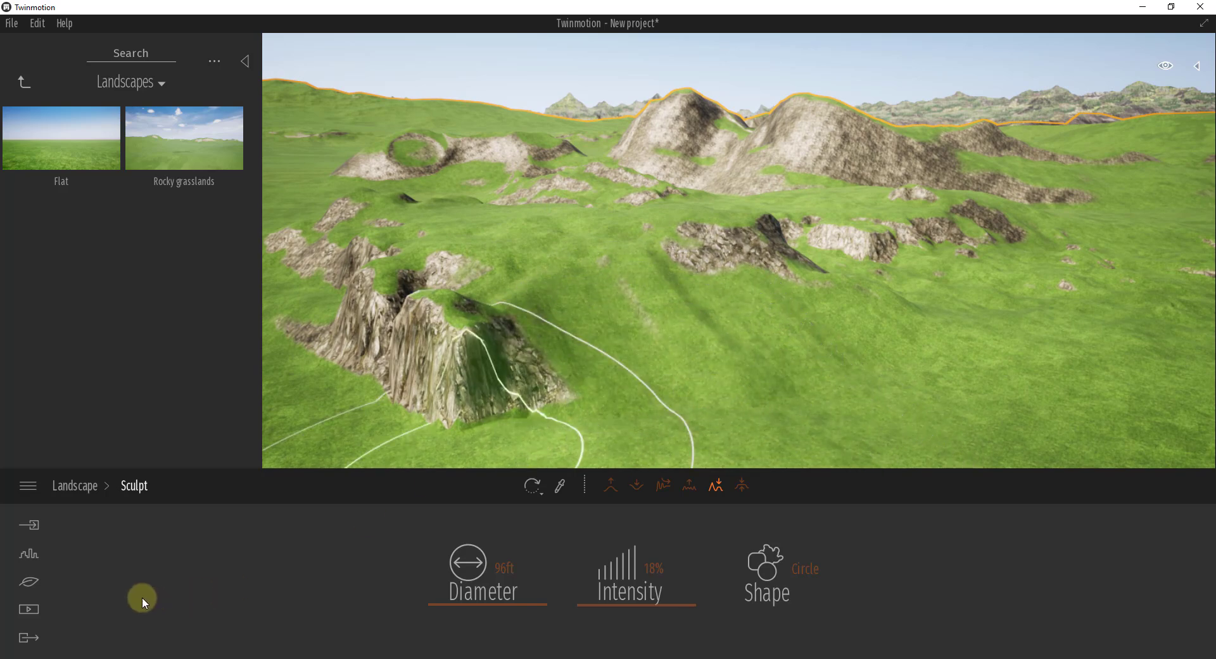
Switch from sculpting to landscape painting and paint a curved Gravel path across the grass with the 33 ft Circle brush.
click(76, 485)
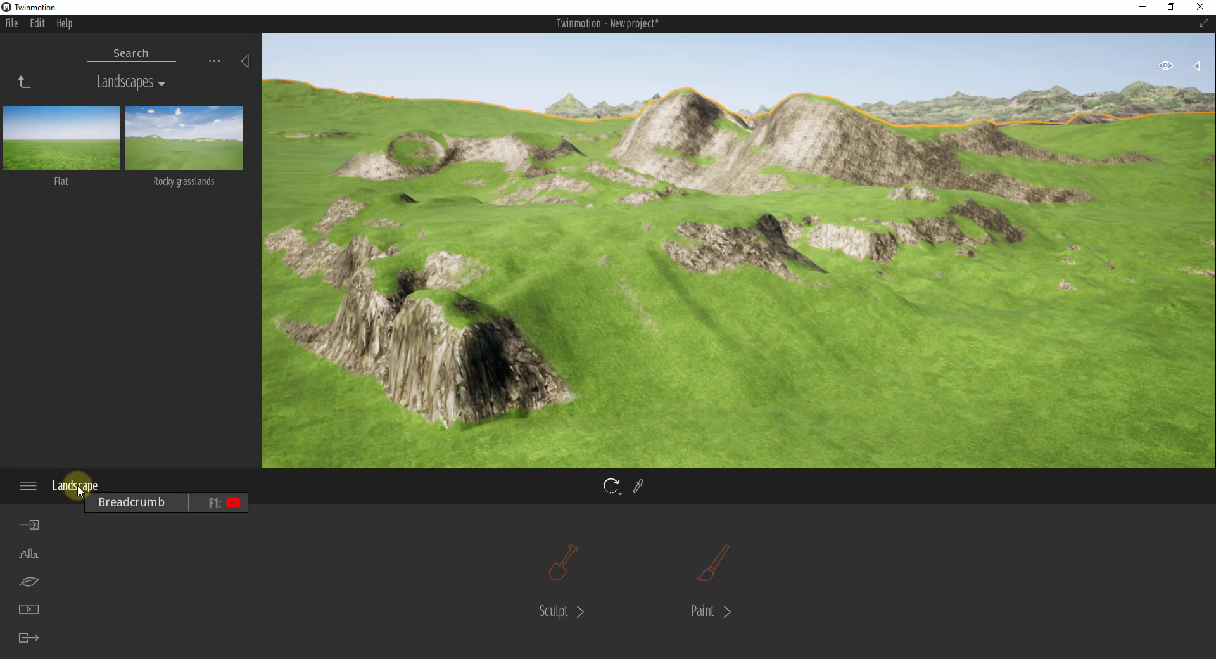
click(718, 576)
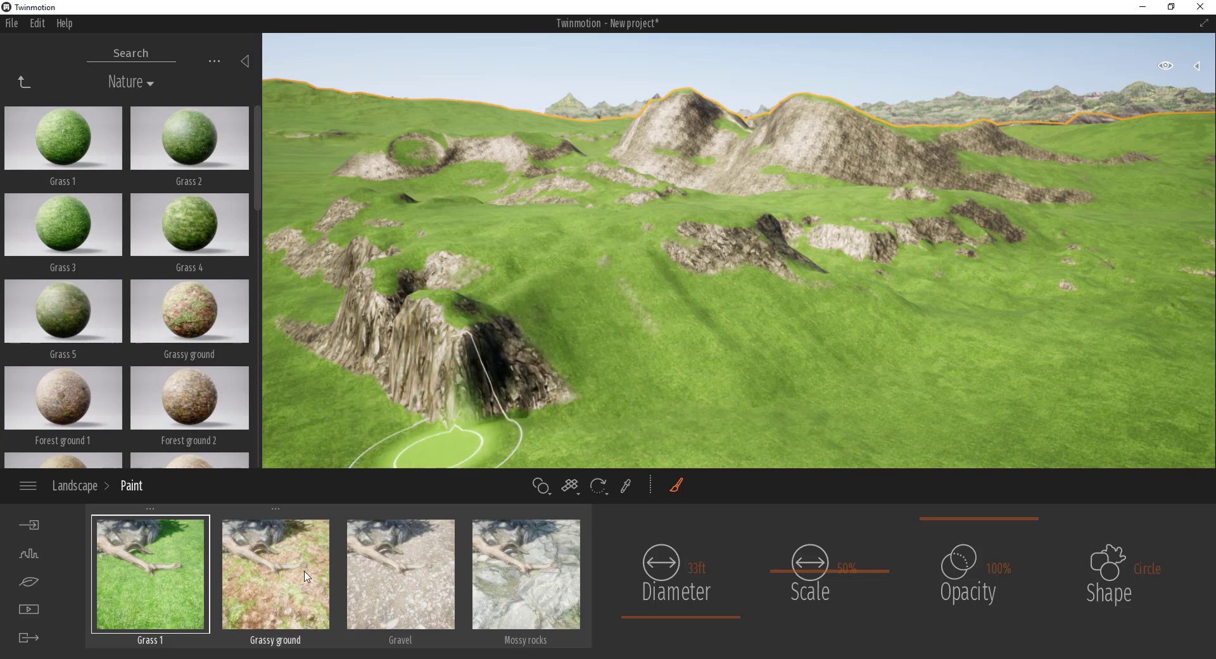
click(402, 599)
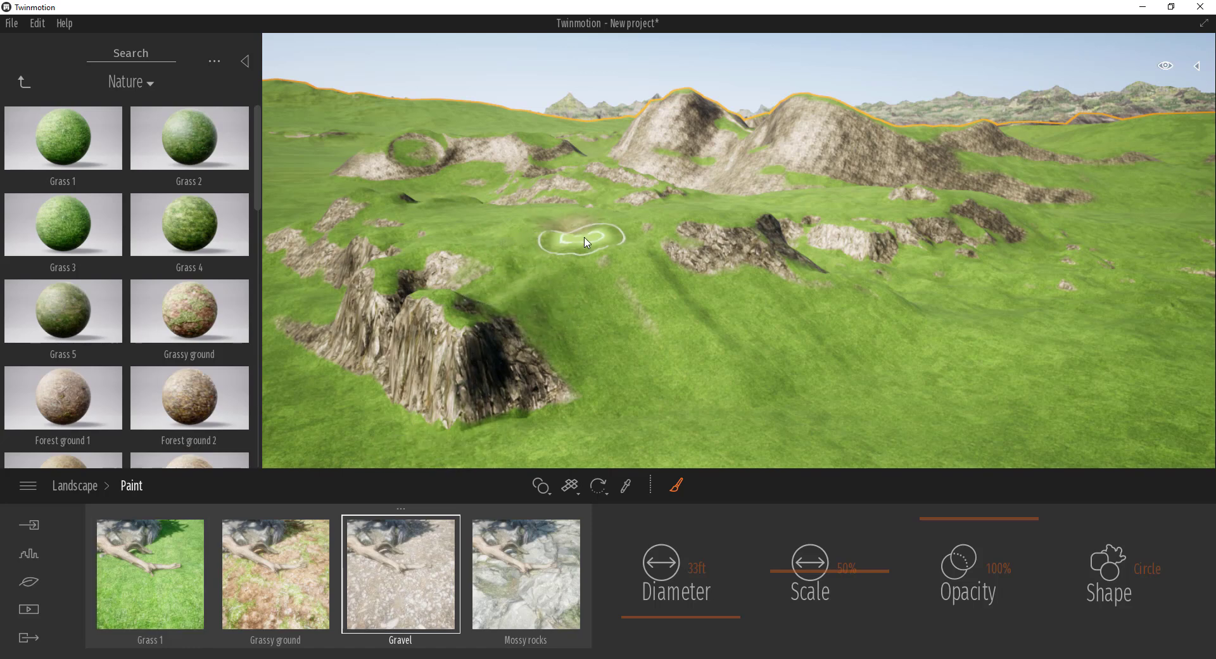
mouse_move(601, 246)
mouse_down()
mouse_move(748, 421)
mouse_move(797, 455)
mouse_move(1080, 429)
mouse_move(1136, 336)
mouse_move(1108, 368)
mouse_move(1184, 304)
mouse_move(1177, 269)
mouse_up()
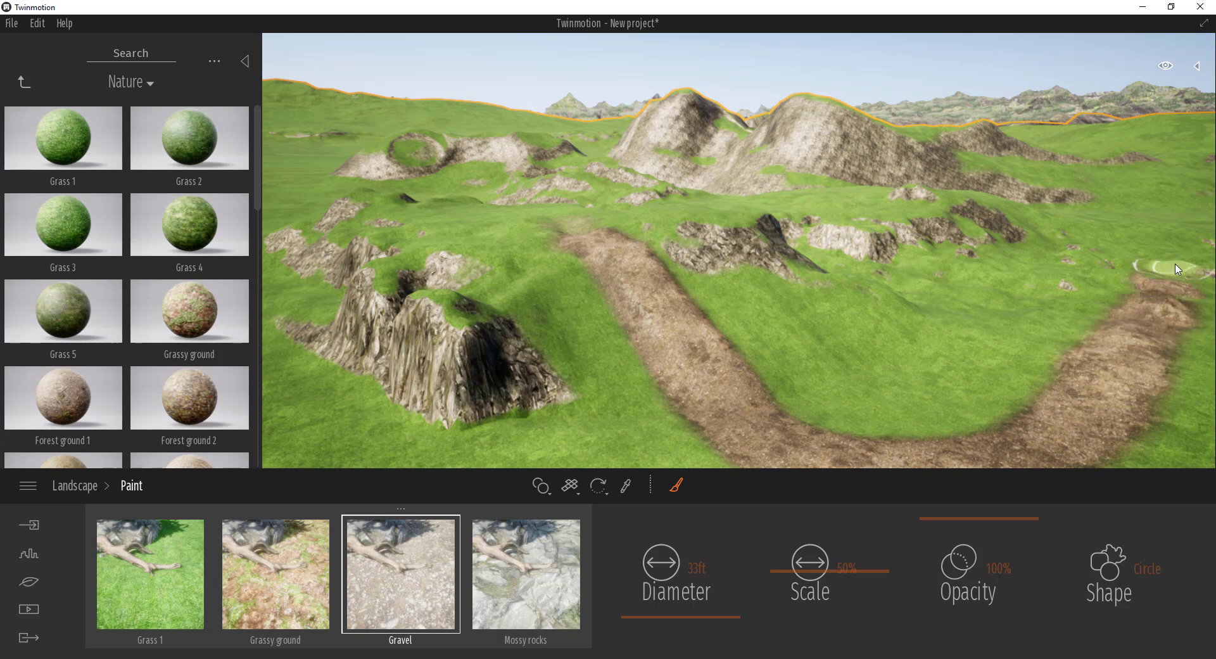
Try Cobblestone and River pebbles in place of the path's Gravel material, and finish with Small rocks.
right_drag(797, 375, 777, 371)
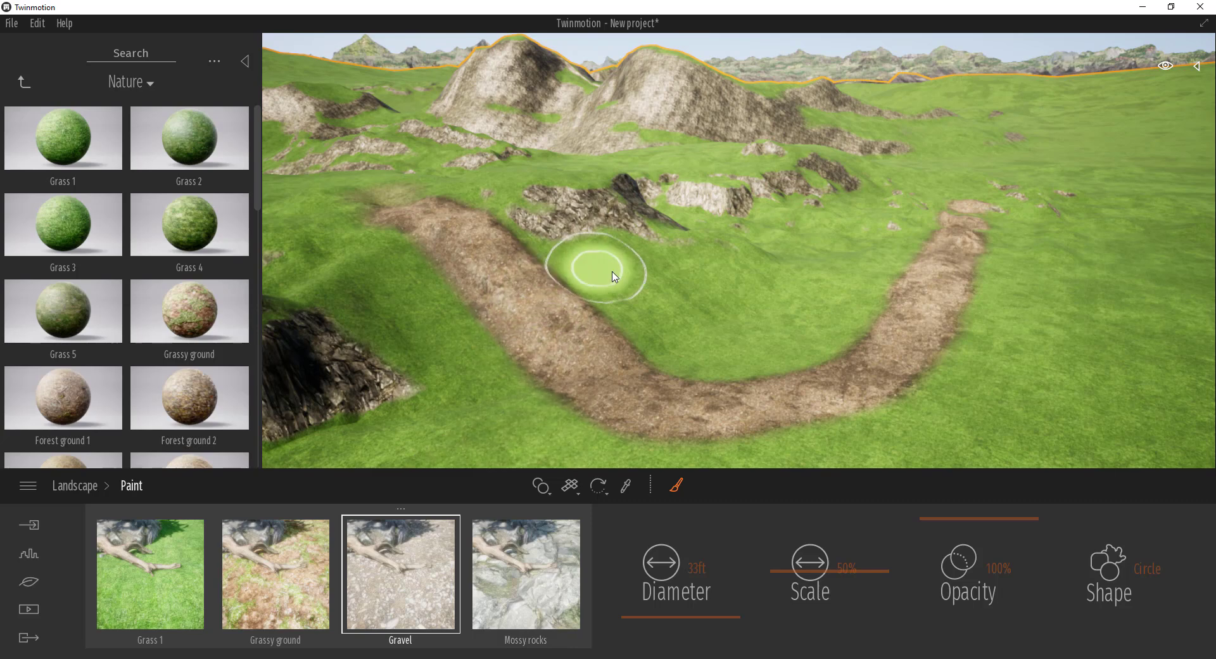
scroll(184, 340, down, 4)
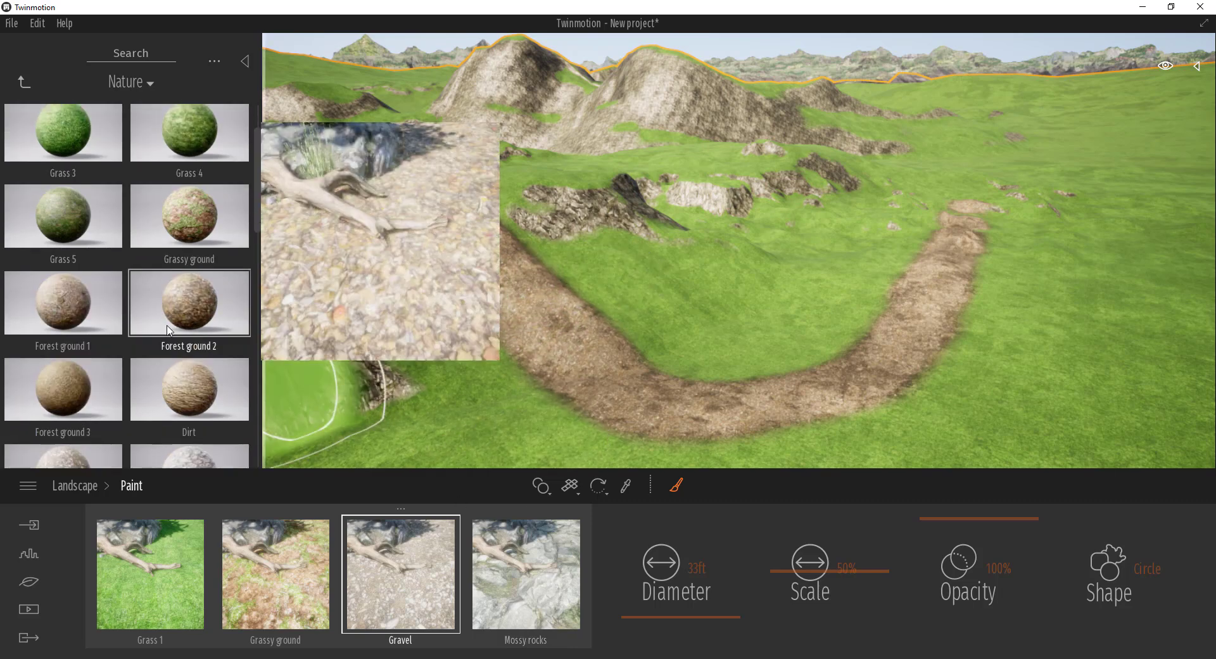
mouse_move(188, 273)
mouse_down()
mouse_move(583, 561)
mouse_move(368, 591)
mouse_move(275, 575)
mouse_move(418, 582)
mouse_up()
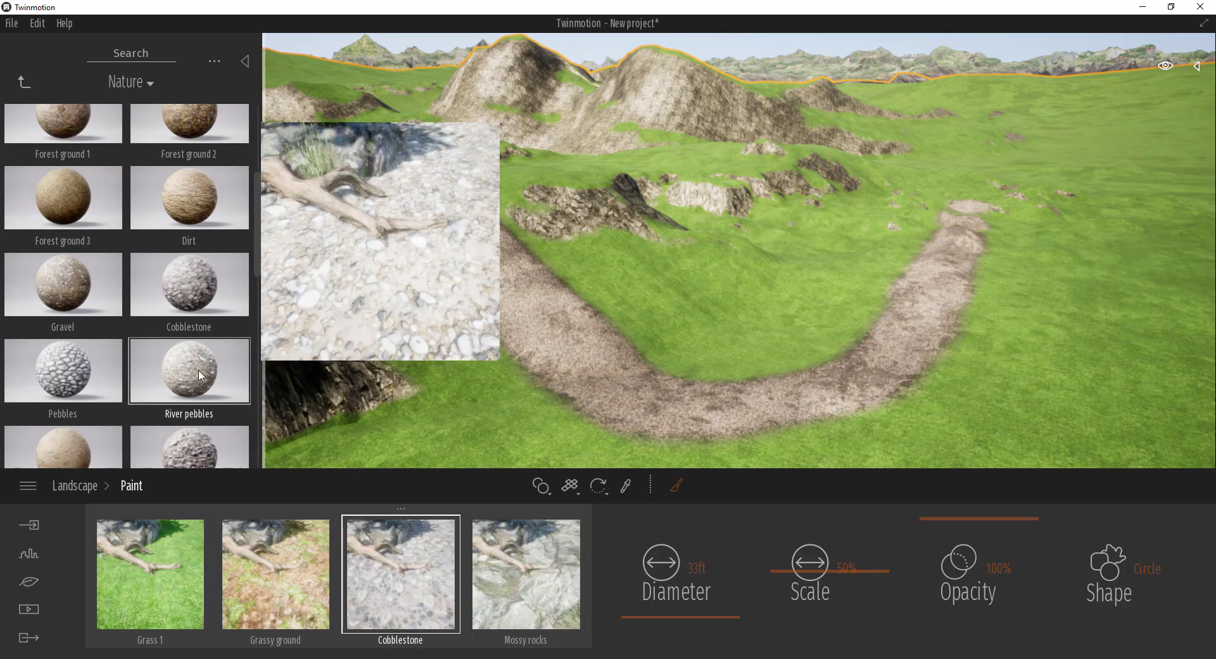
drag(193, 380, 418, 590)
scroll(176, 353, down, 3)
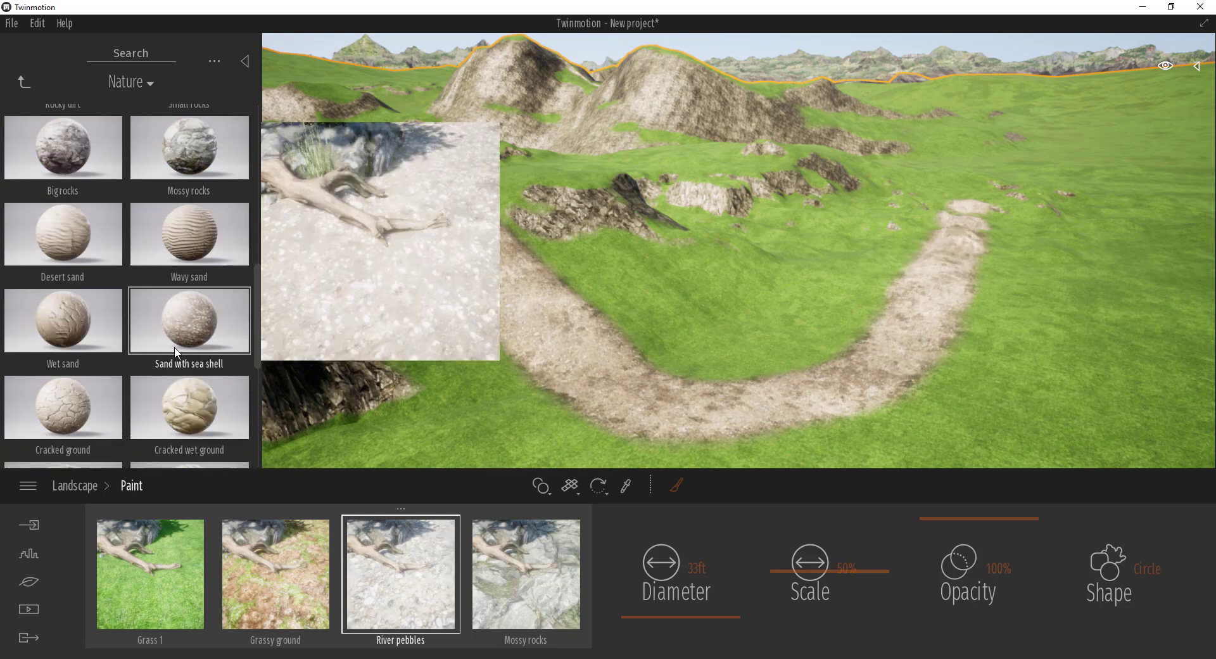
scroll(177, 353, up, 4)
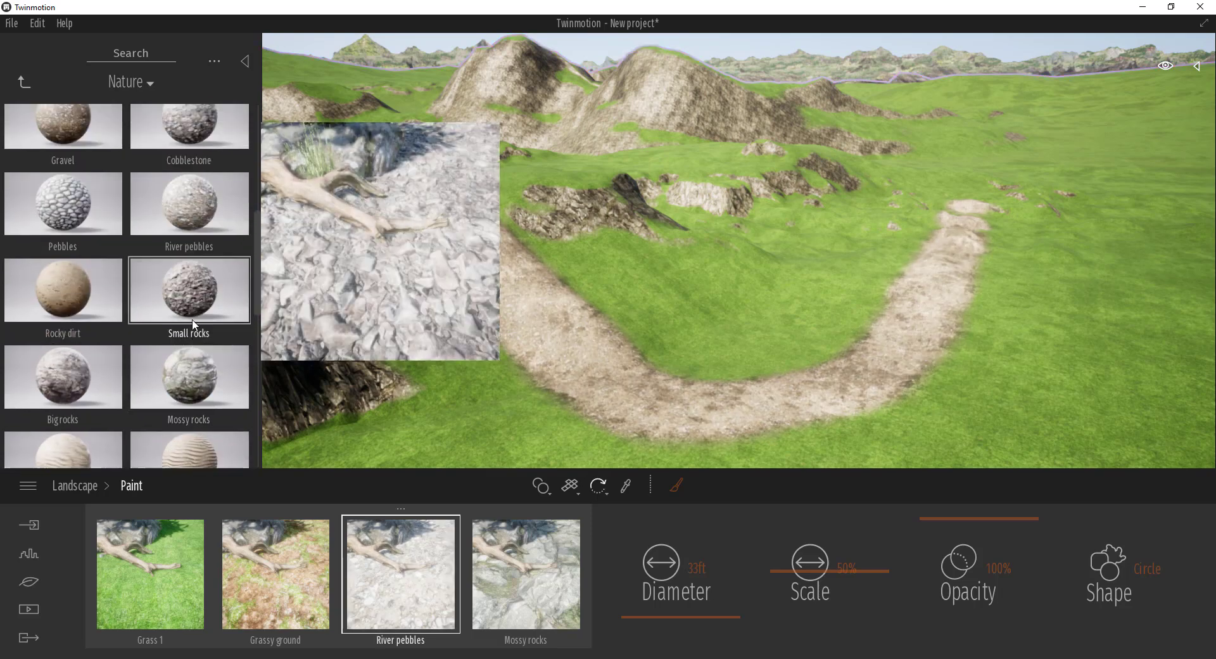
mouse_move(185, 356)
mouse_down()
mouse_move(401, 519)
mouse_move(401, 570)
mouse_up()
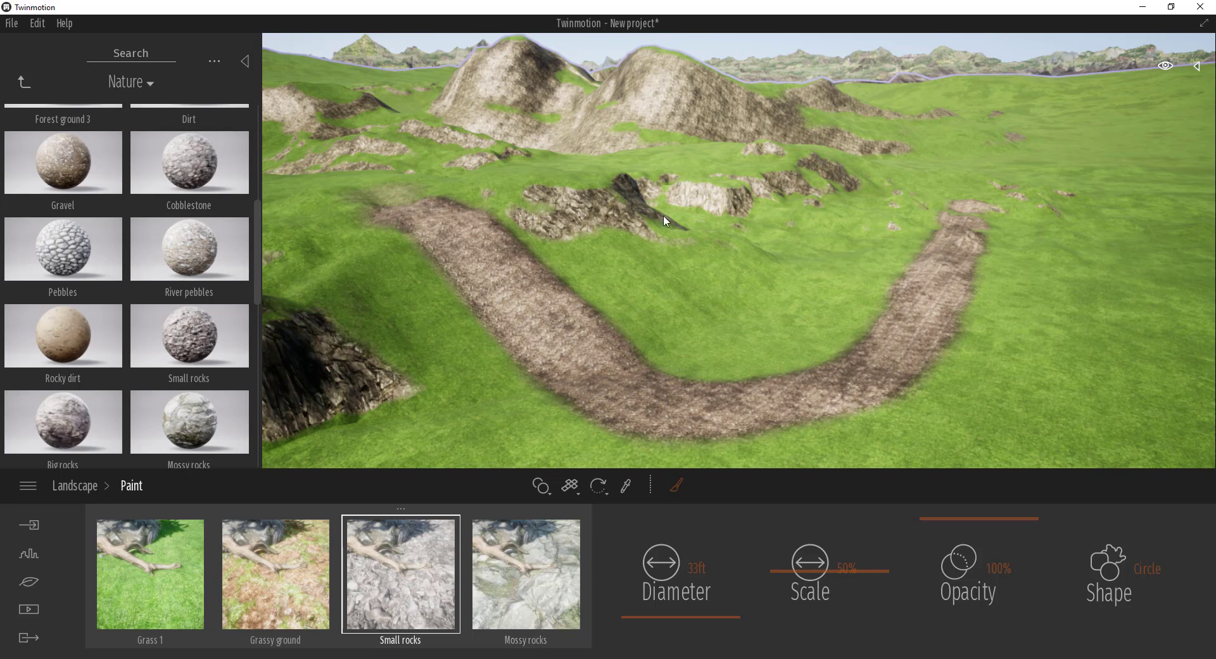
Set the paint brush diameter to 112 ft and replace the Mossy rocks material on the slopes with Big rocks.
mouse_move(726, 328)
right_down()
mouse_move(760, 376)
mouse_move(756, 395)
mouse_move(750, 366)
right_up()
drag(705, 614, 700, 481)
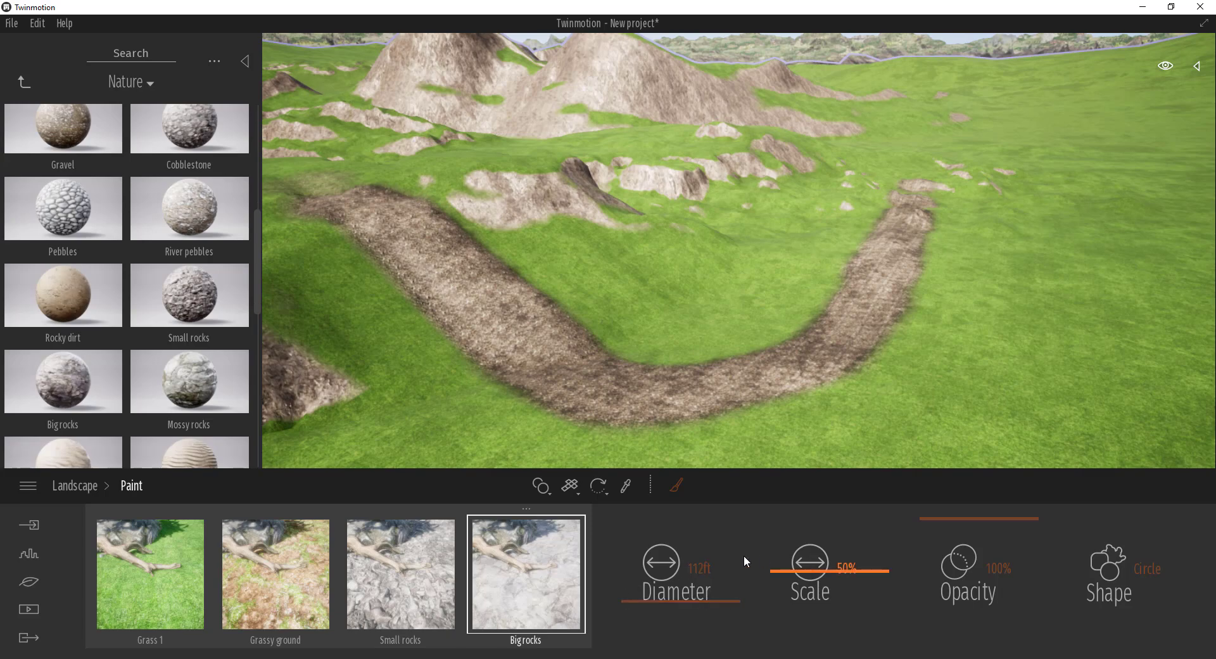
right_drag(391, 157, 366, 86)
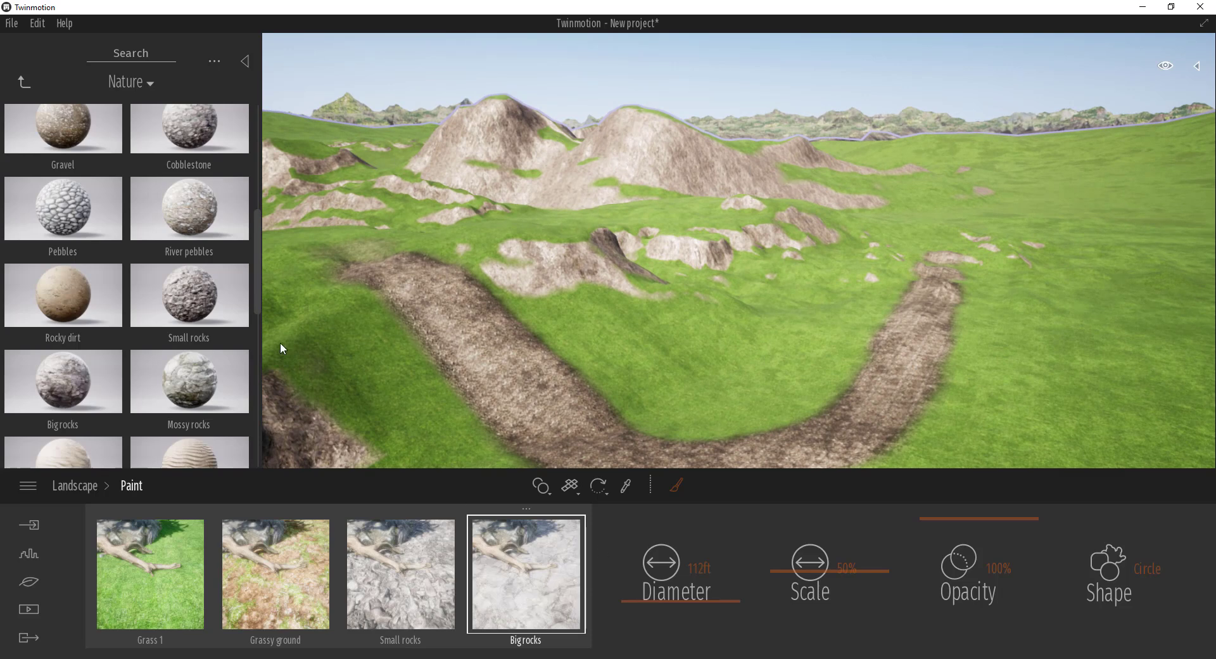
Try Small rocks, Mossy rocks, Rocky dirt and Dirt as the material of the rocky slopes.
mouse_move(189, 295)
mouse_down()
mouse_move(499, 591)
mouse_move(531, 593)
mouse_up()
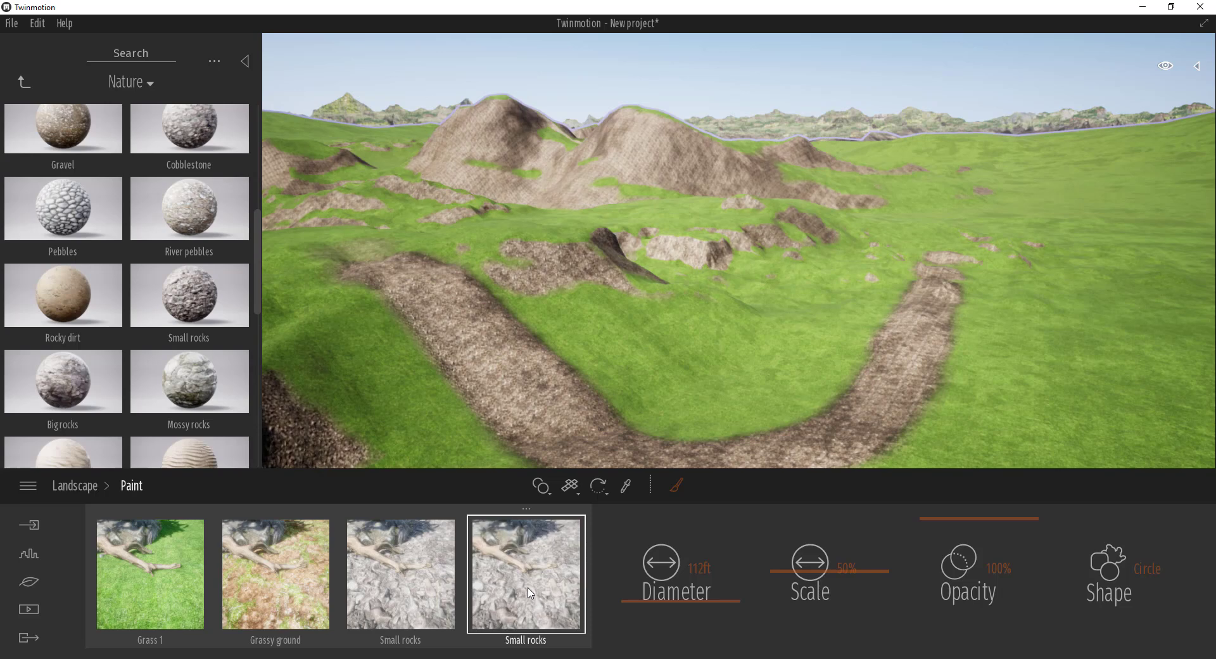
scroll(250, 410, down, 1)
mouse_move(250, 405)
mouse_down()
mouse_move(487, 598)
mouse_move(525, 582)
mouse_up()
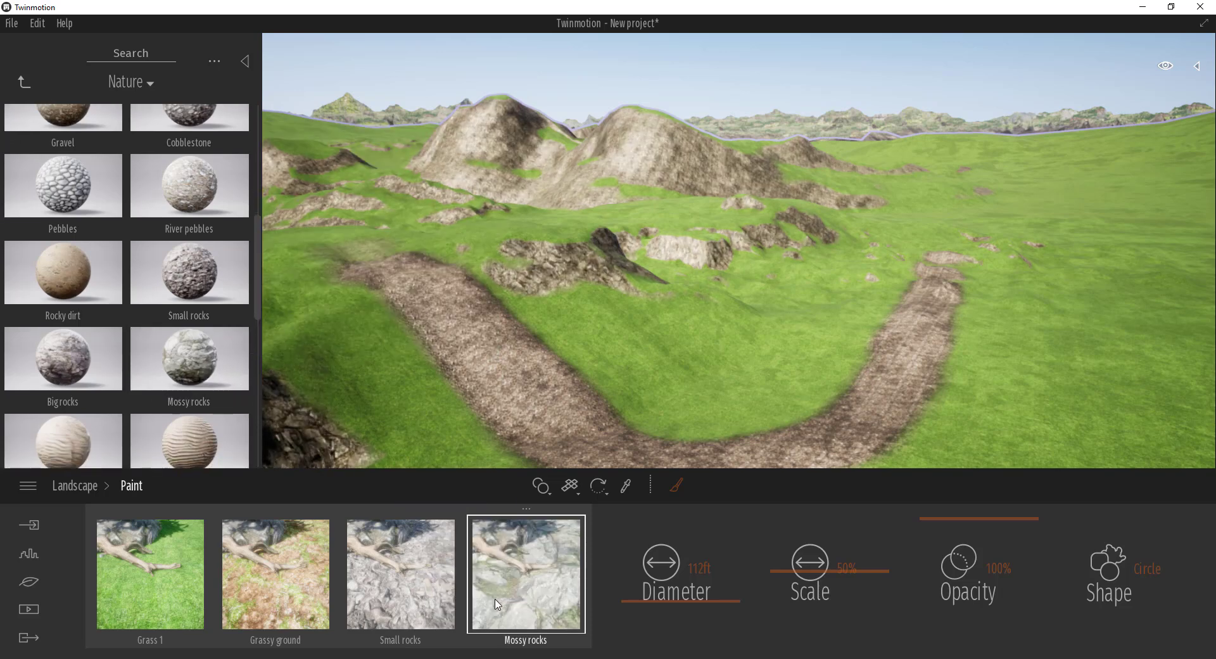
scroll(159, 321, up, 2)
mouse_move(64, 345)
mouse_down()
mouse_move(541, 538)
mouse_move(544, 582)
mouse_up()
scroll(199, 318, up, 3)
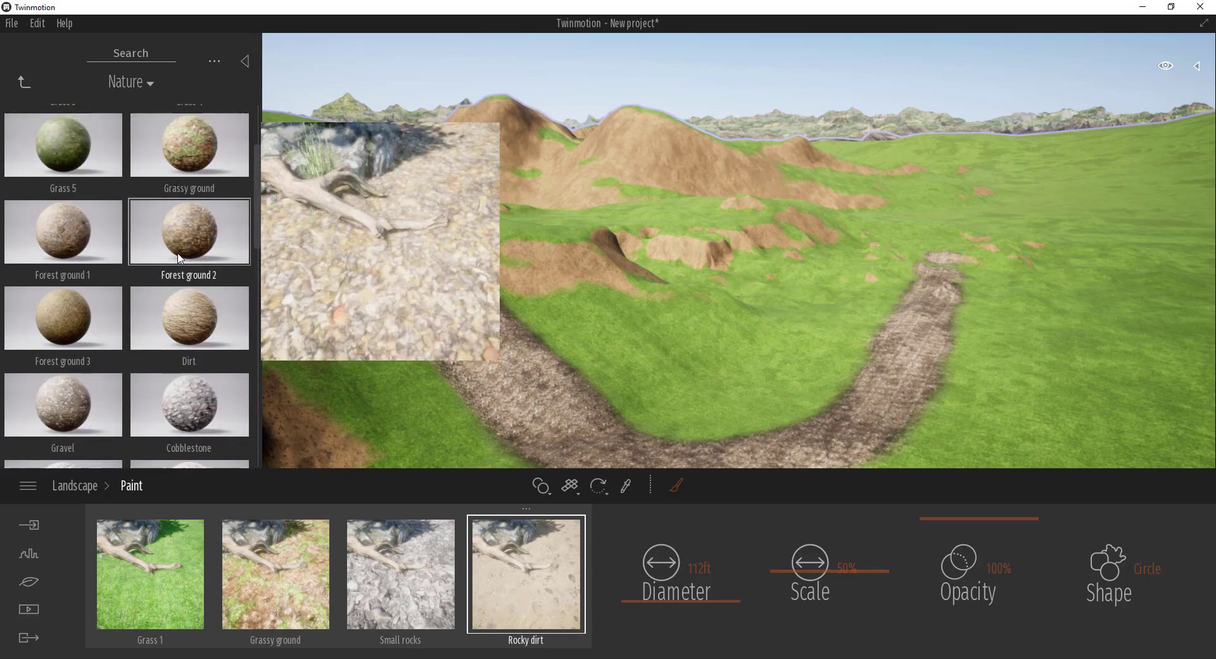
mouse_move(199, 317)
mouse_down()
mouse_move(462, 483)
mouse_move(529, 563)
mouse_up()
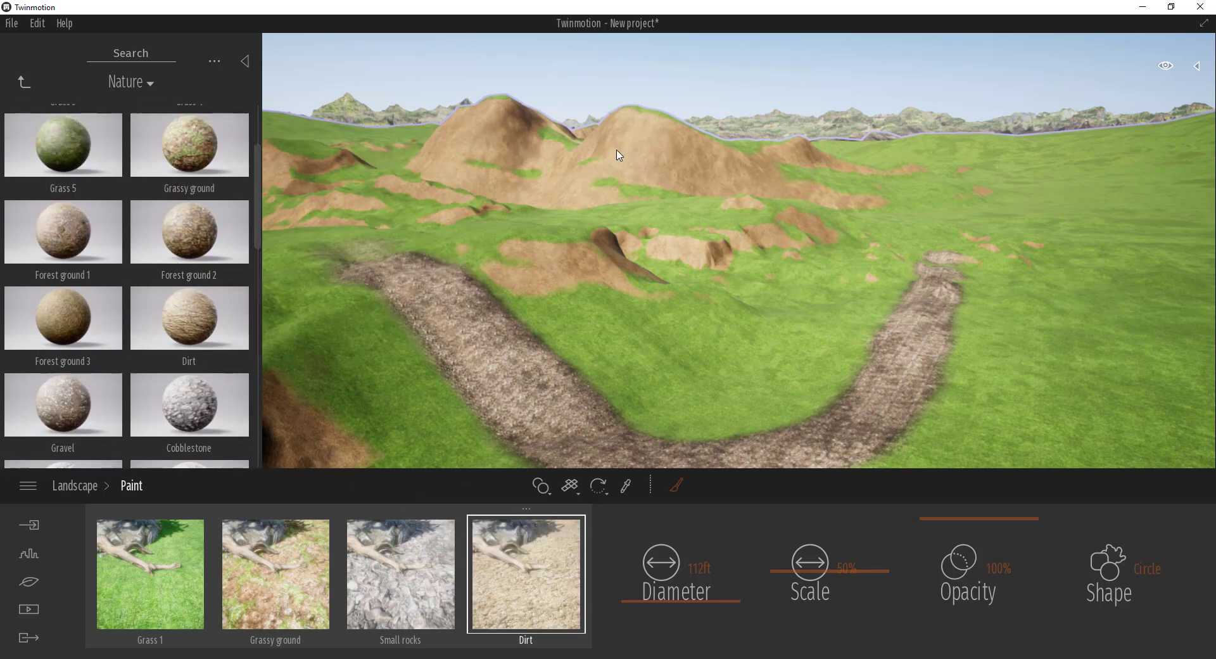
Try grass materials on the rocky slopes, ending with Grass 4.
scroll(190, 399, down, 2)
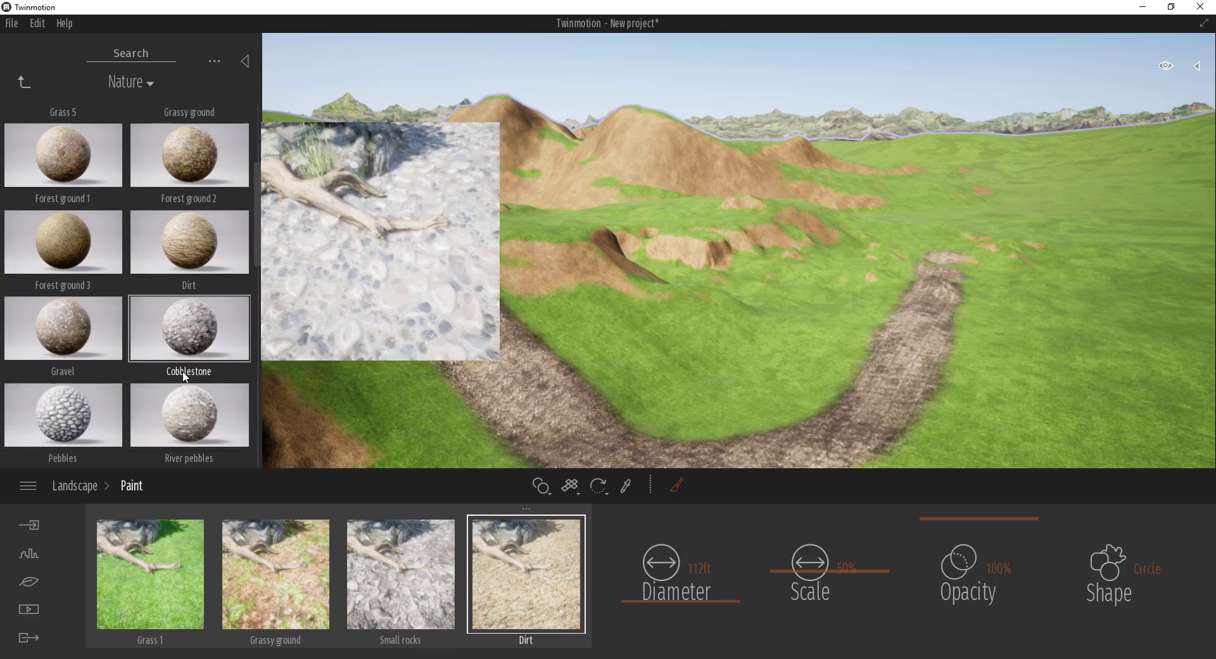
scroll(95, 297, up, 3)
mouse_move(62, 131)
mouse_down()
mouse_move(513, 599)
mouse_move(554, 577)
mouse_up()
mouse_move(190, 166)
mouse_down()
mouse_move(421, 497)
mouse_move(523, 574)
mouse_up()
scroll(156, 290, down, 5)
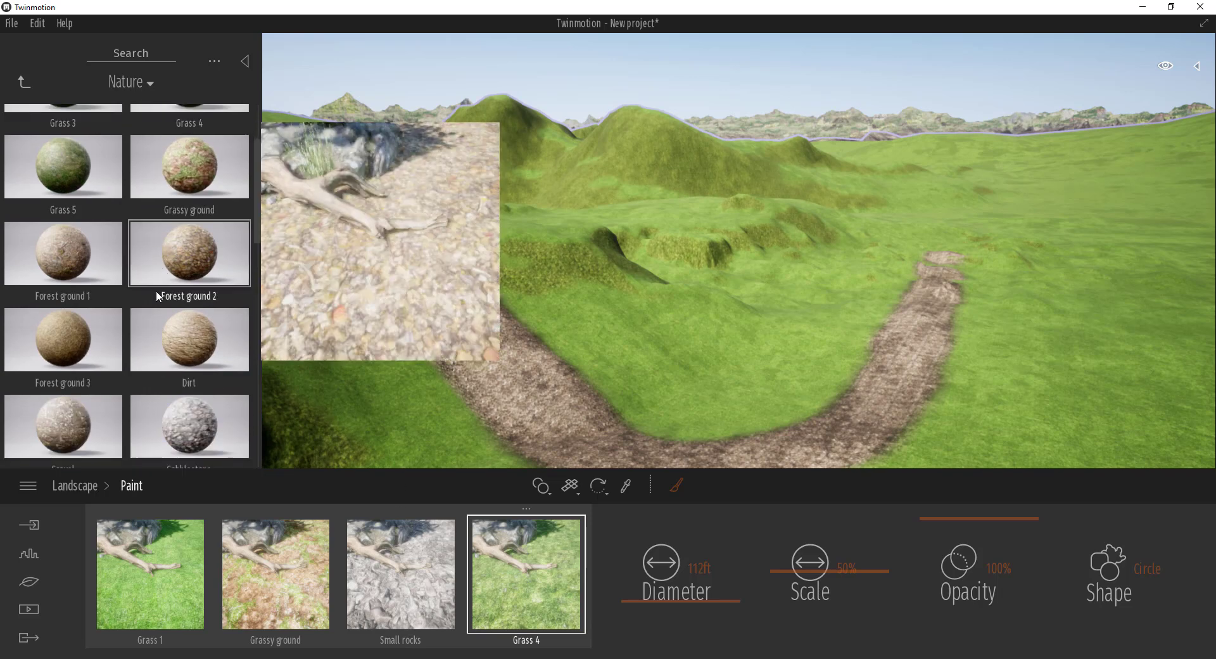
Replace the Grass 4 material on the mountains and outcrops with Ice.
scroll(157, 367, down, 8)
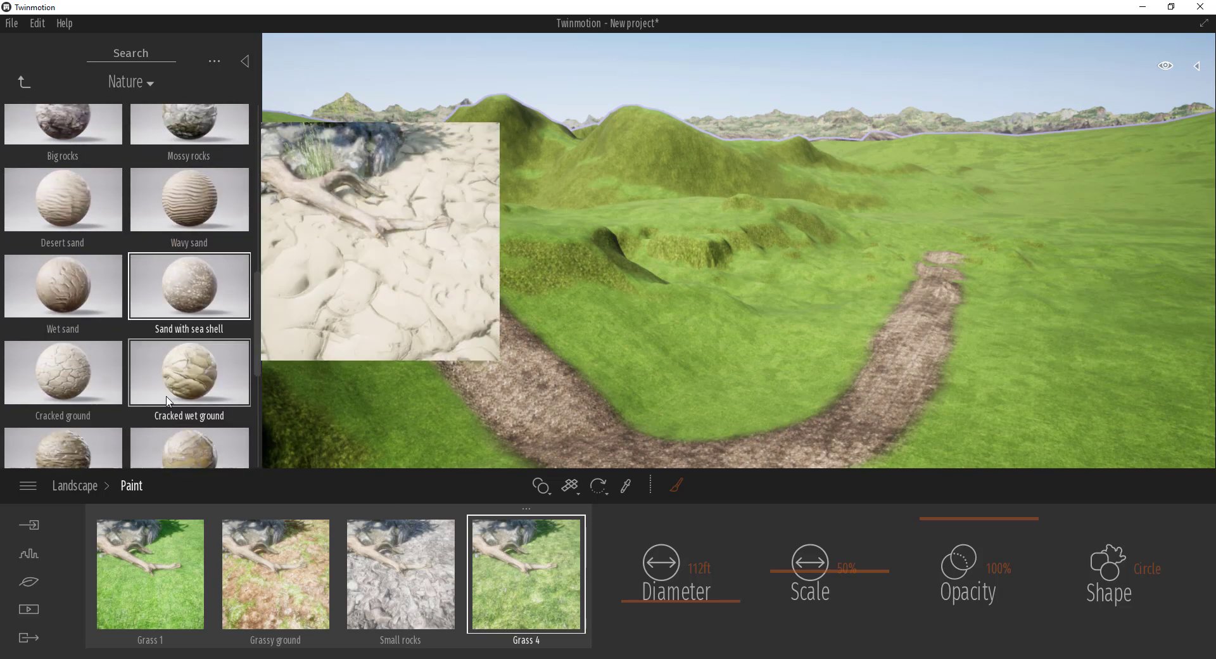
drag(63, 329, 552, 582)
mouse_move(749, 237)
right_down()
mouse_move(1102, 237)
mouse_move(709, 237)
mouse_move(640, 212)
right_up()
drag(170, 241, 529, 574)
right_drag(738, 251, 564, 250)
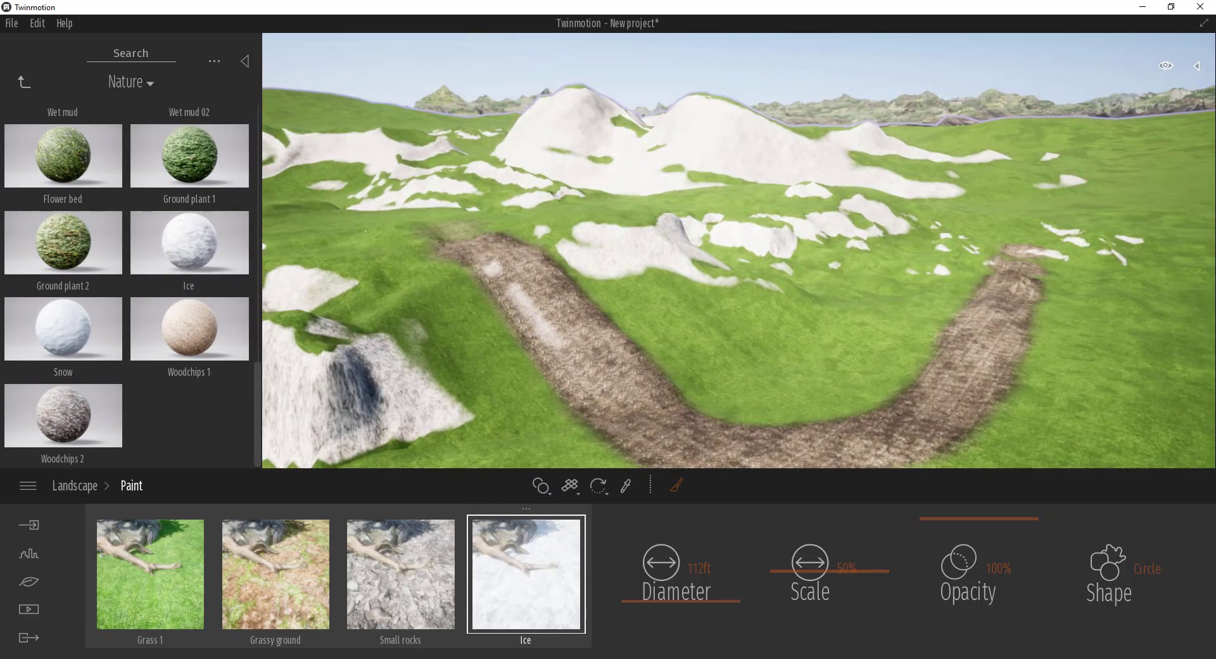
Paint Grassy ground patches inside the path's bend and on the grass outside it, using the Stains brush shape at 112 ft.
click(1116, 572)
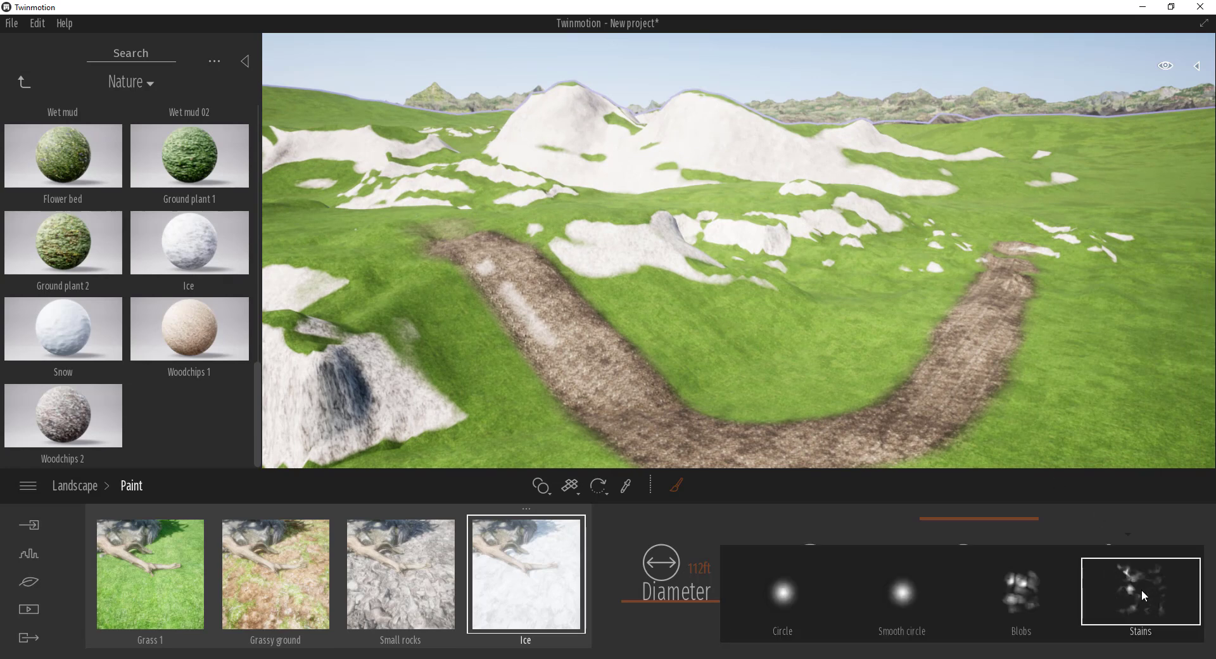
click(1138, 589)
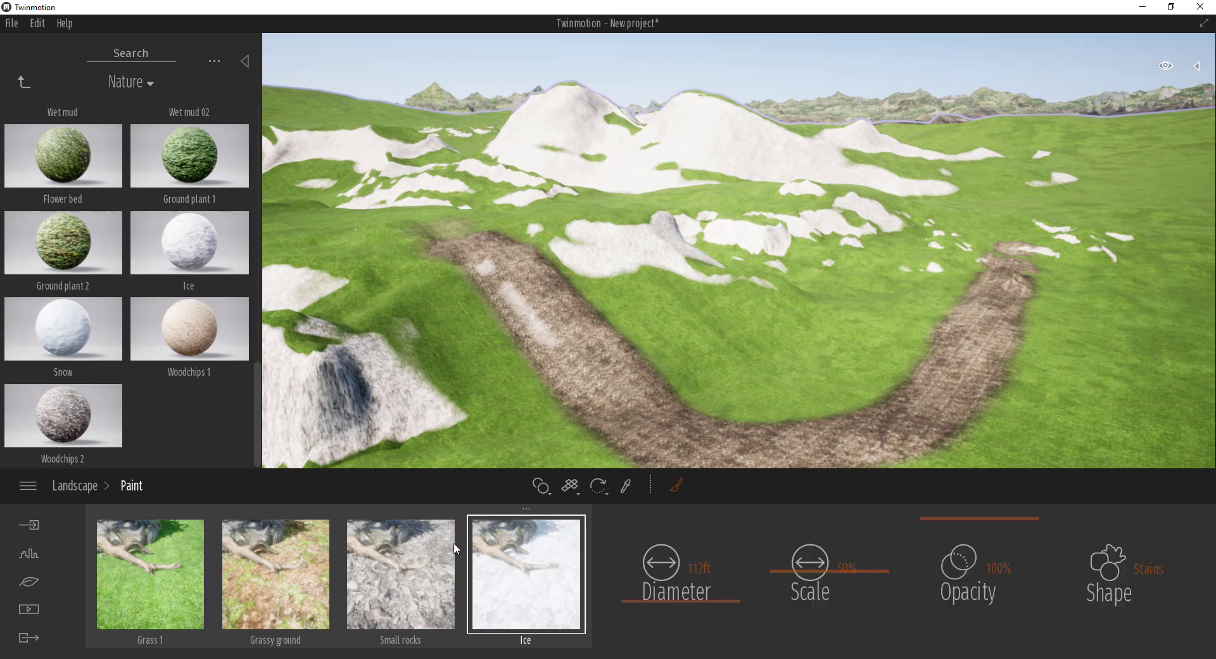
click(278, 570)
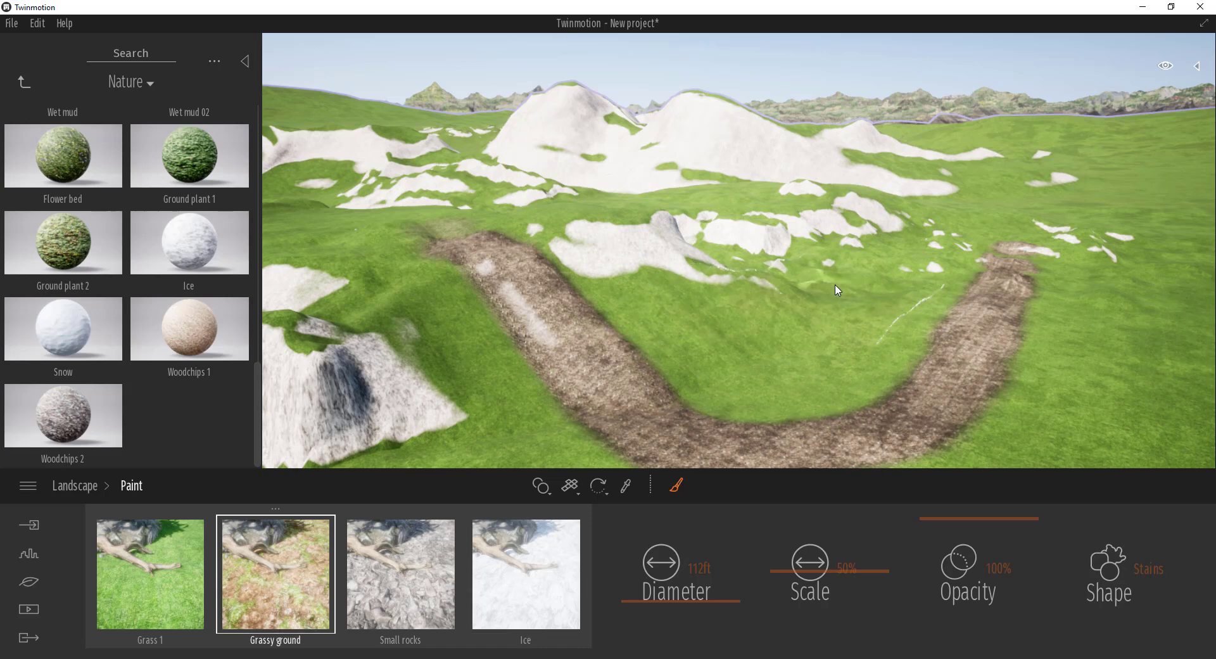
mouse_move(835, 284)
mouse_down()
mouse_move(803, 320)
mouse_move(694, 288)
mouse_up()
mouse_move(695, 287)
right_down()
mouse_move(714, 298)
mouse_move(828, 174)
right_up()
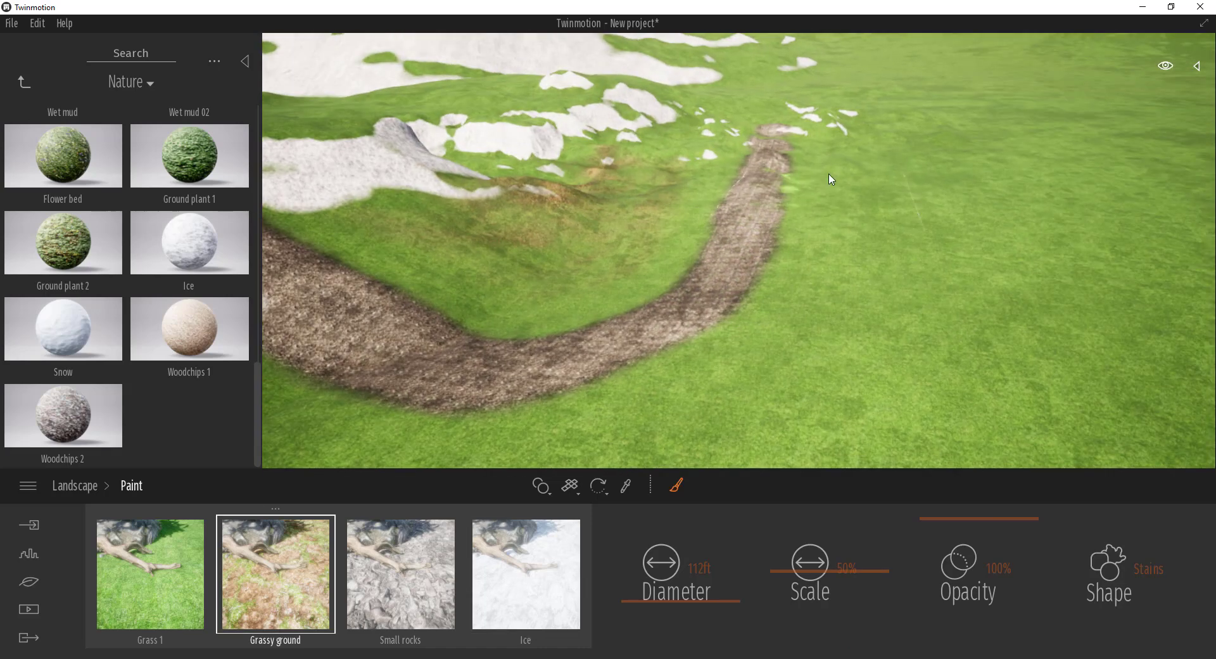
mouse_move(885, 196)
mouse_down()
mouse_move(873, 309)
mouse_move(787, 407)
mouse_move(648, 478)
mouse_up()
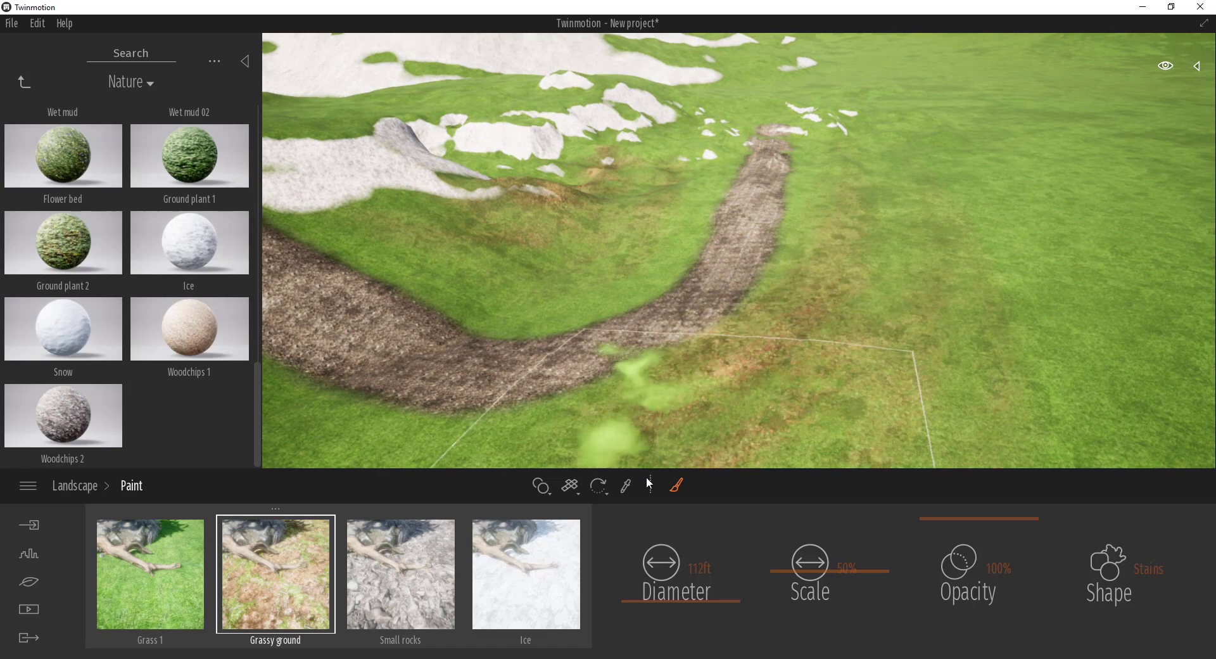
Paint more Grassy ground patches around the foot of the steep icy cliff beside the path.
mouse_move(868, 341)
right_down()
mouse_move(846, 352)
mouse_move(659, 345)
right_up()
mouse_move(966, 293)
mouse_down()
mouse_move(781, 415)
mouse_move(673, 376)
mouse_move(629, 223)
mouse_move(629, 271)
mouse_up()
right_drag(630, 271, 630, 124)
right_drag(633, 248, 600, 259)
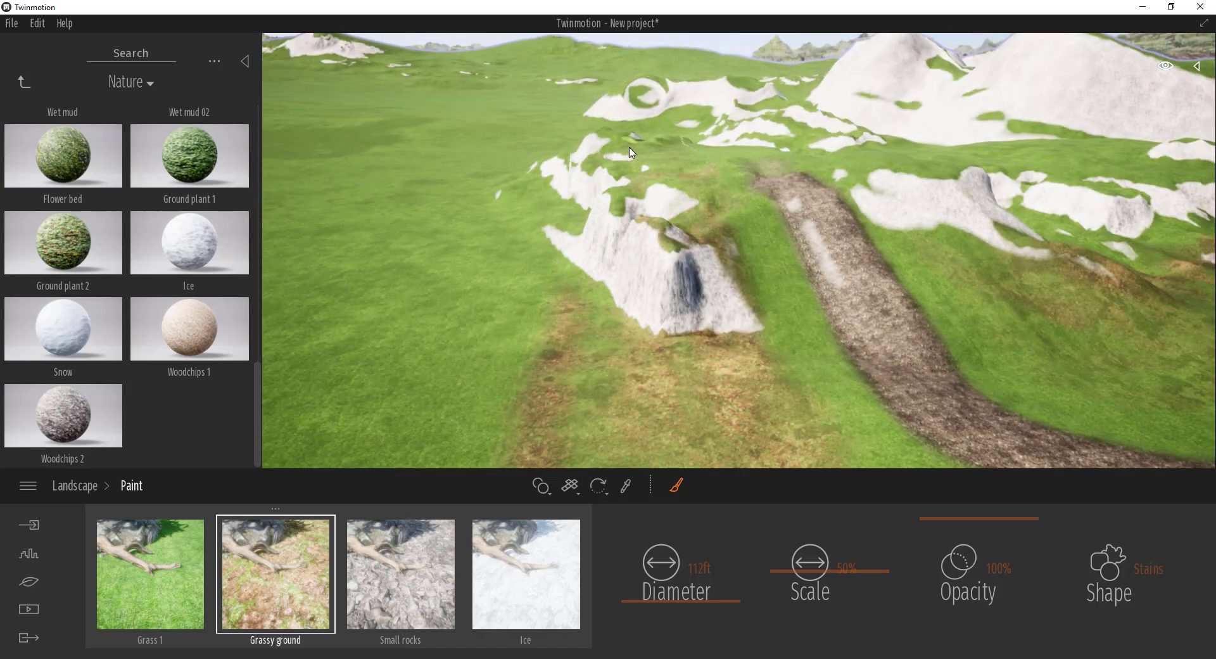
Intensify the Grassy ground patch on the grass outside the far end of the path with repeated strokes.
right_drag(703, 269, 1038, 304)
right_drag(799, 276, 498, 155)
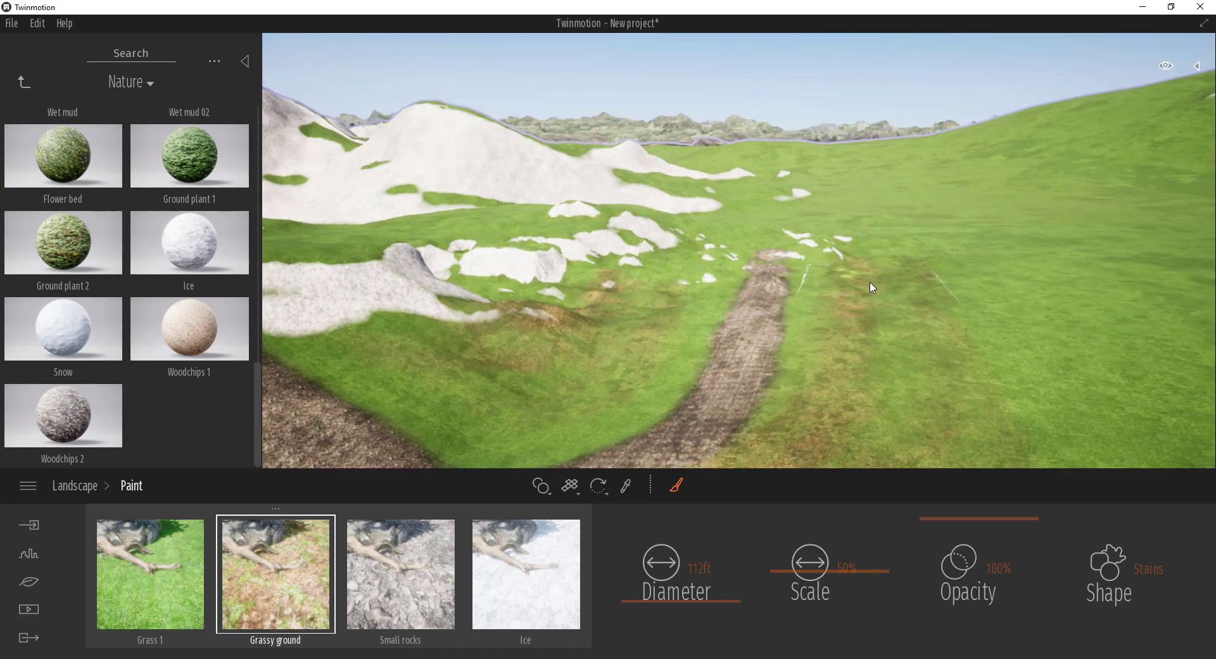
drag(871, 315, 919, 353)
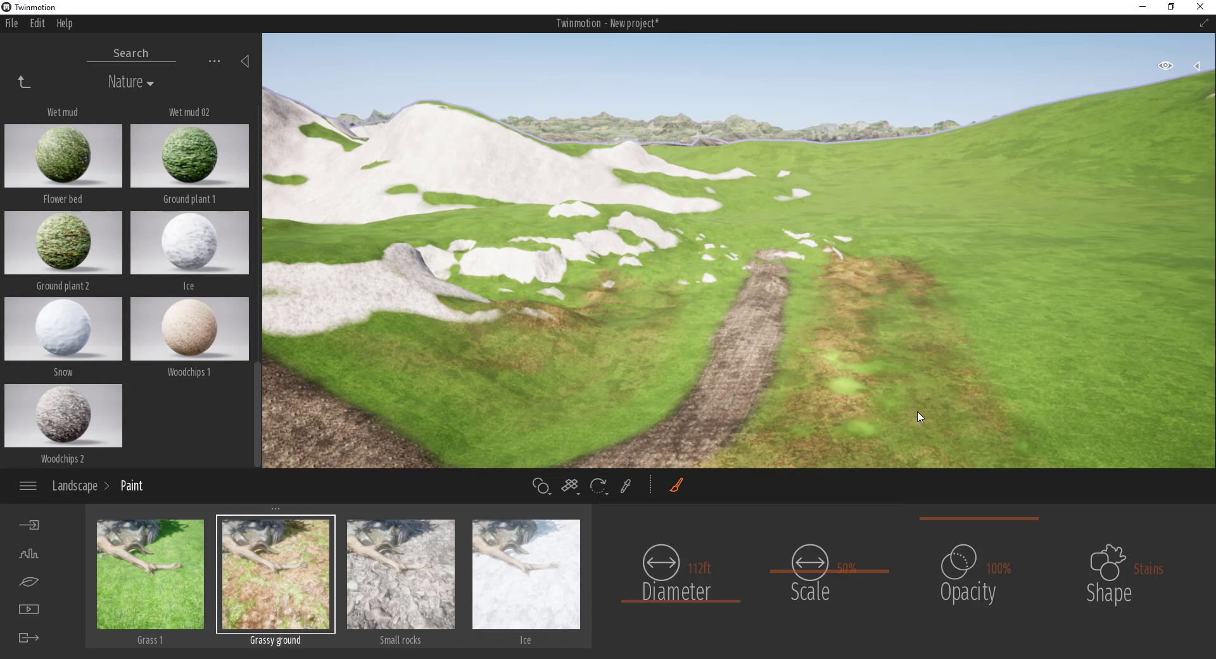
right_drag(818, 330, 633, 336)
right_drag(830, 379, 863, 347)
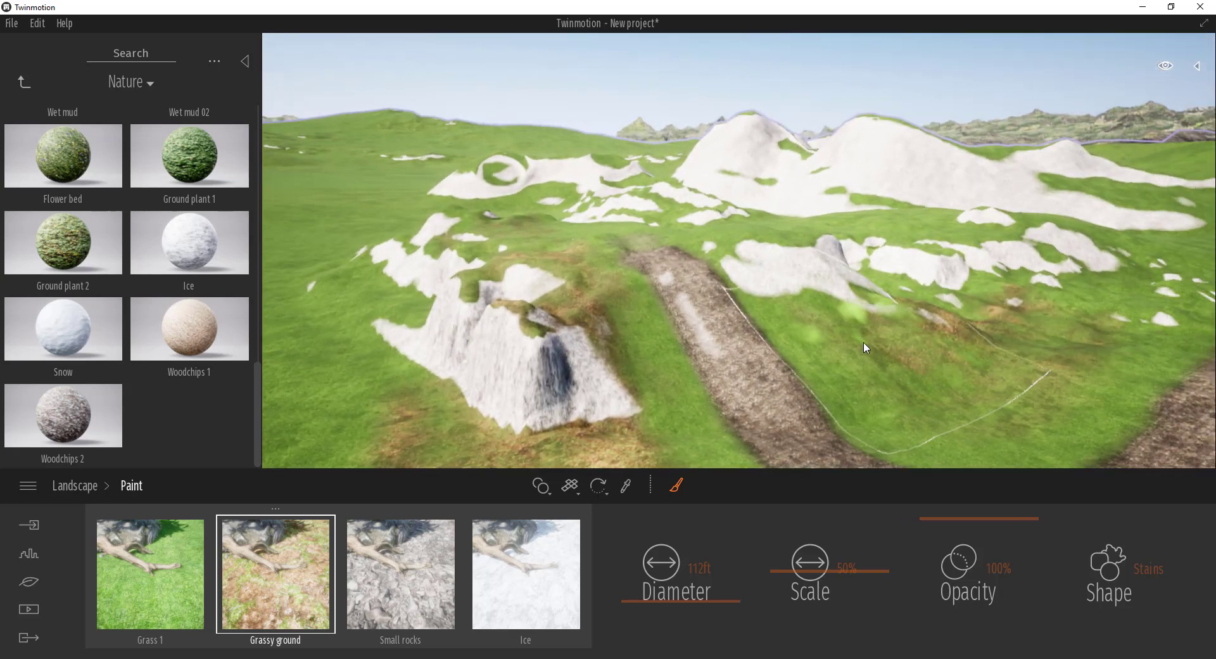
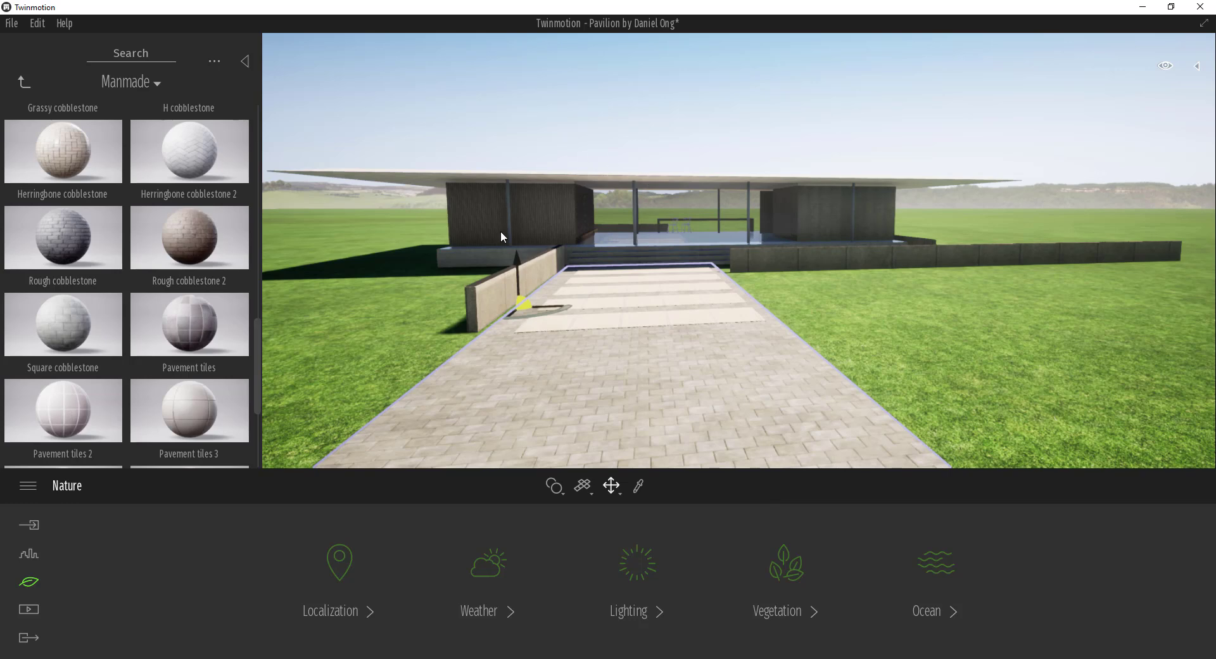
right_drag(745, 338, 717, 341)
key(e)
key(q)
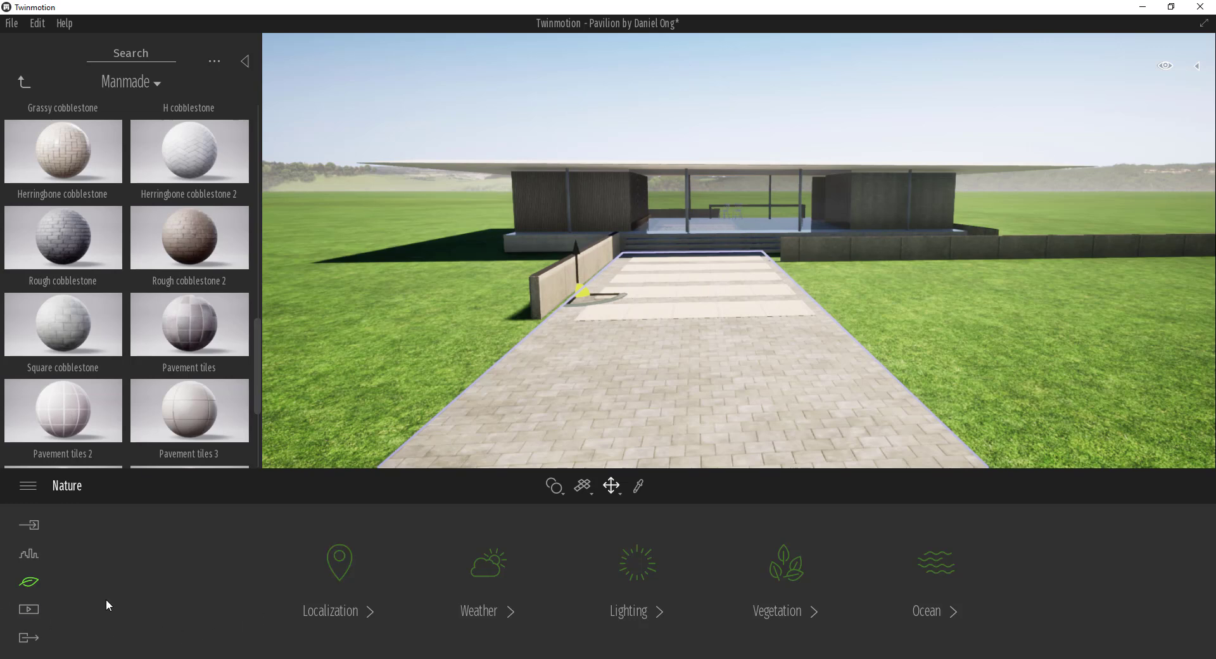
right_drag(680, 264, 697, 273)
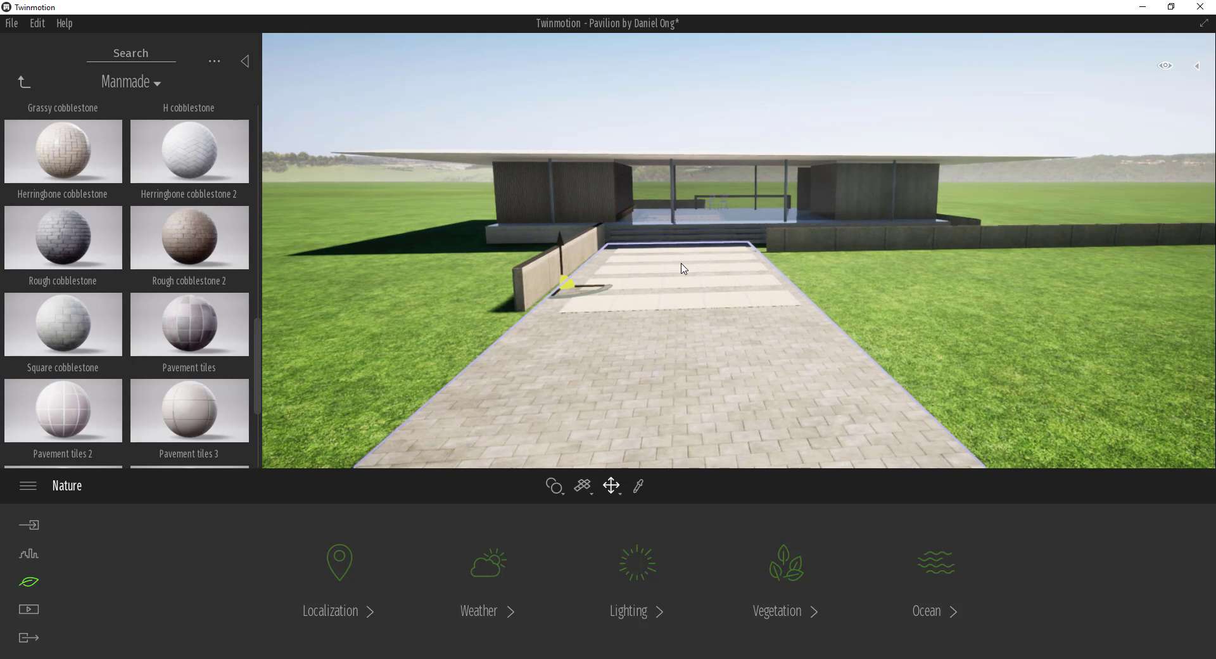
Browse the library to the Trees collection under Vegetation and landscape, with the whole pavilion and its surrounding lawn in view.
right_drag(676, 262, 676, 293)
key(s)
key(e)
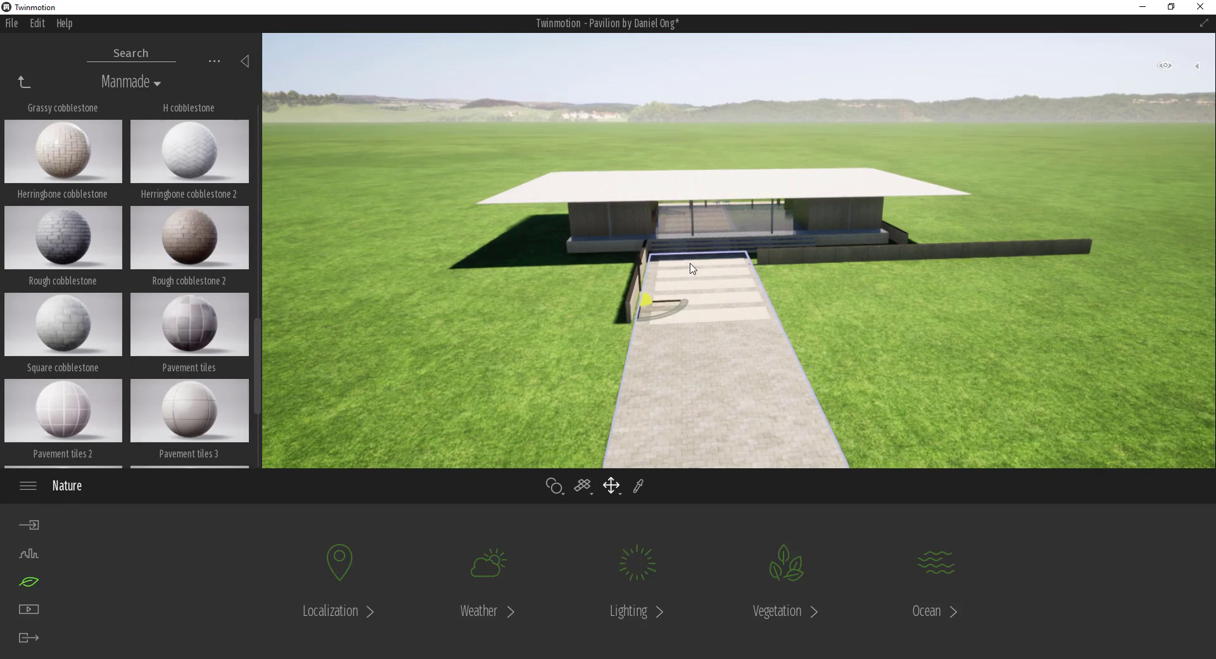
click(25, 84)
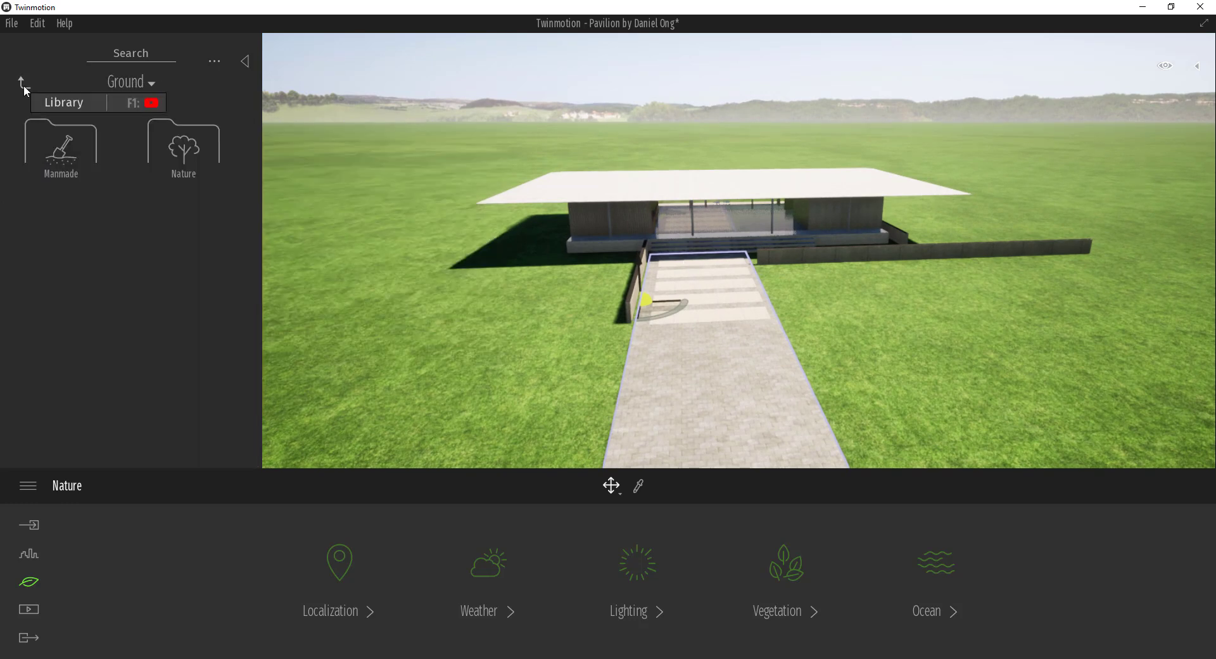
click(24, 85)
click(24, 85)
click(209, 140)
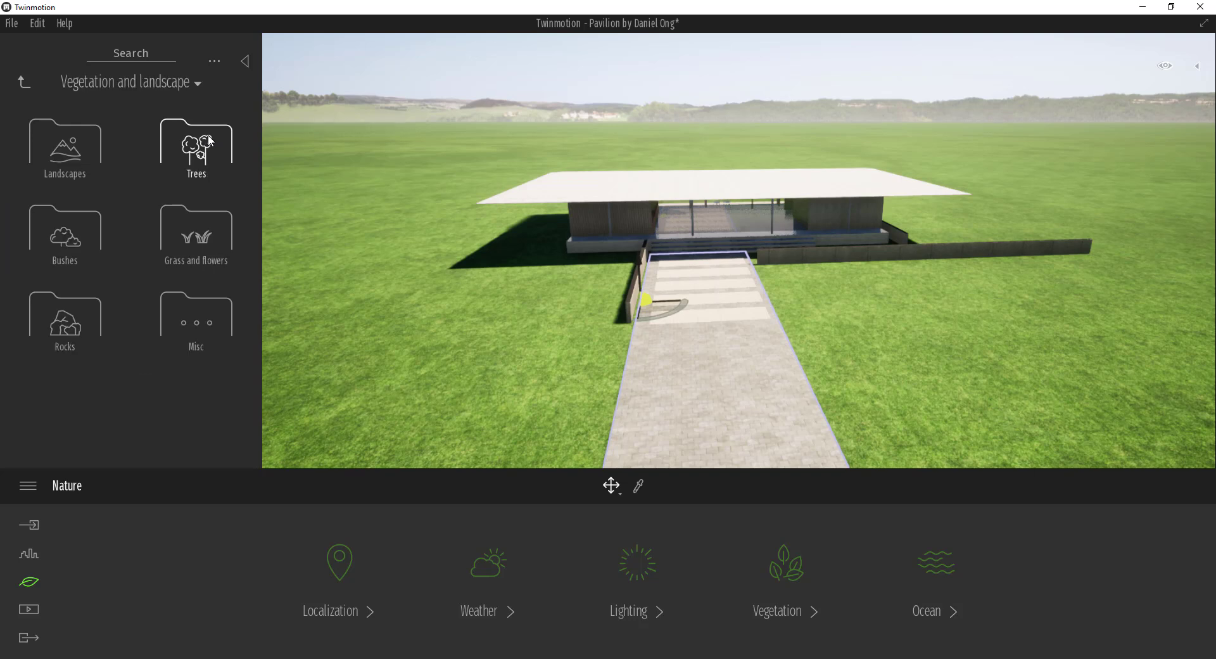
click(192, 158)
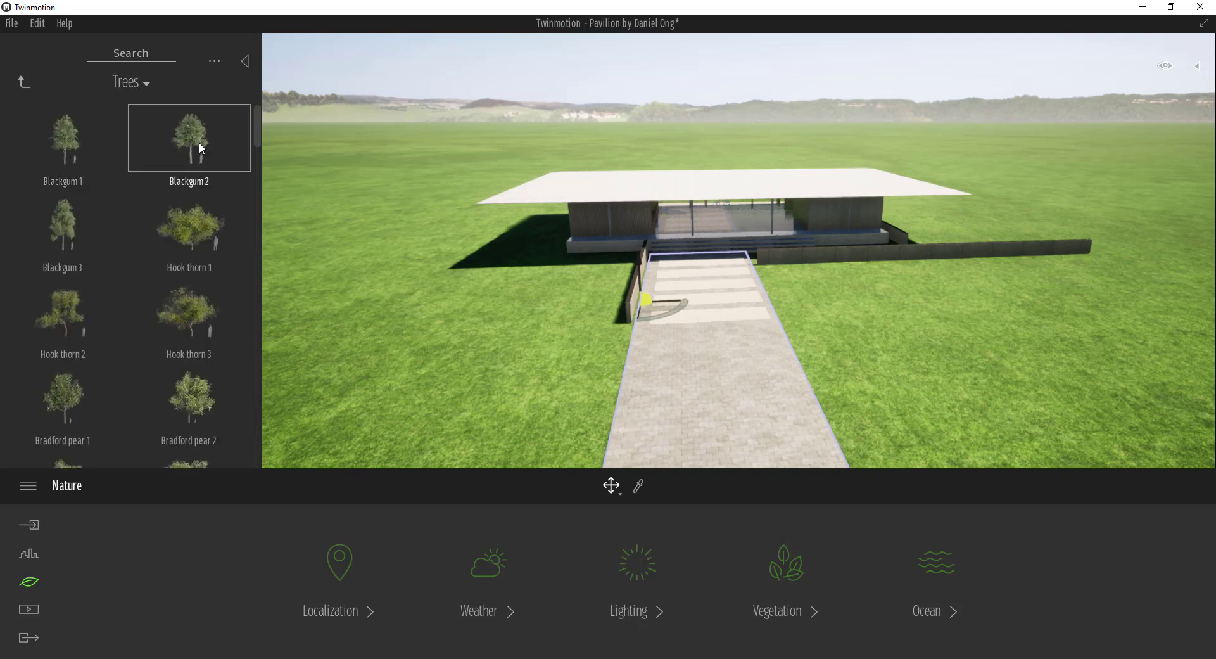
drag(199, 142, 499, 336)
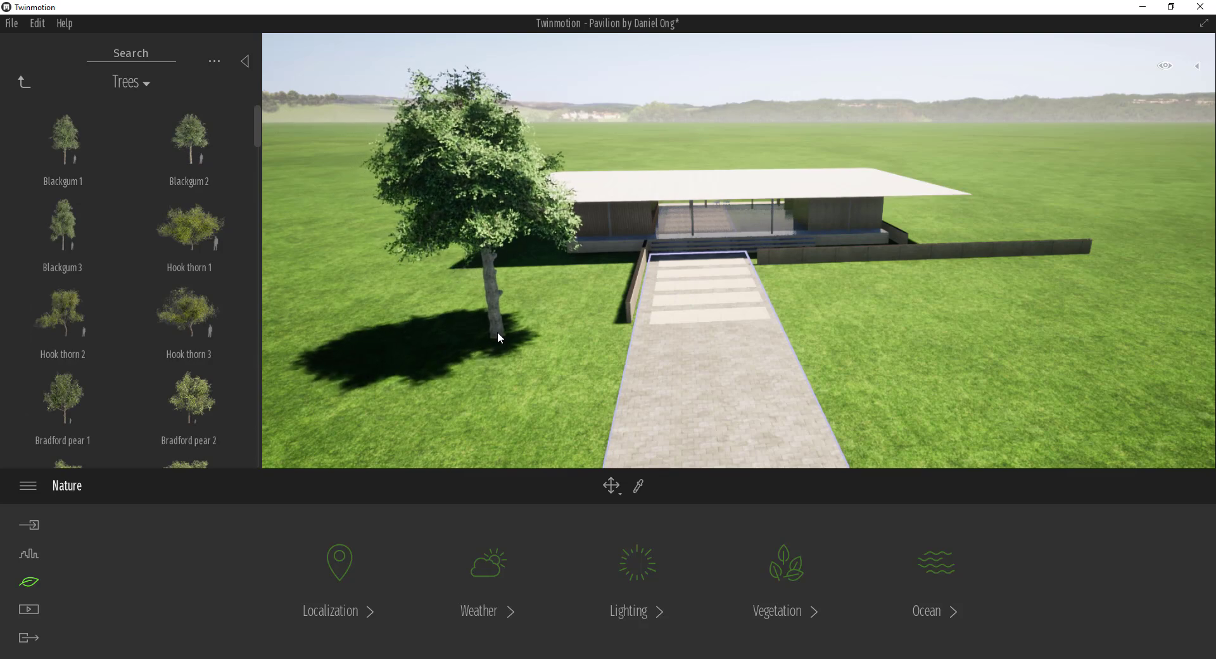
click(497, 332)
key(Delete)
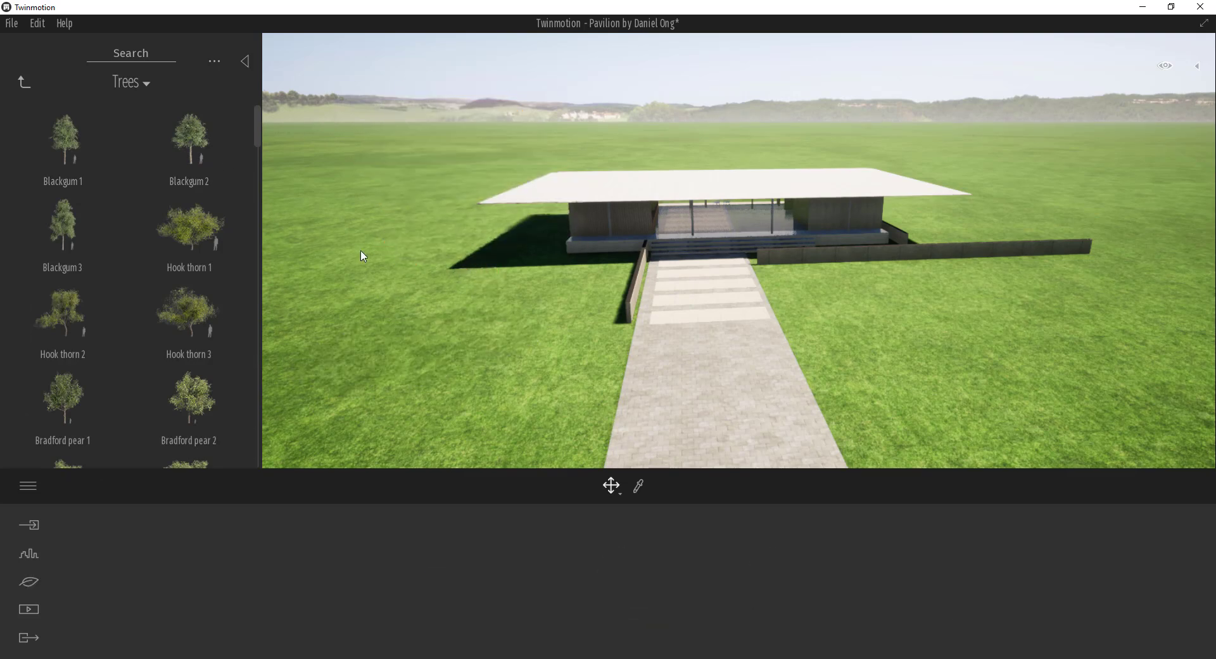
Place a Blackgum 1 tree on the lawn in front of the pavilion, beside the walkway's low wall, and select it.
drag(76, 149, 518, 328)
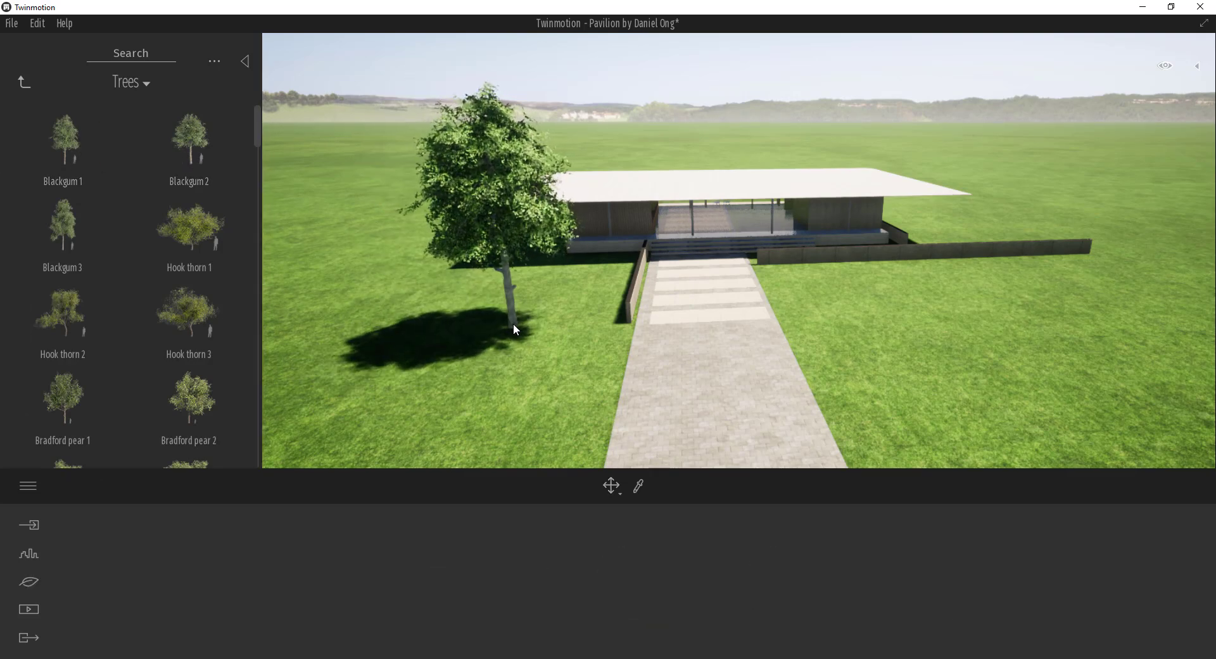
click(512, 323)
right_drag(513, 323, 502, 233)
key(q)
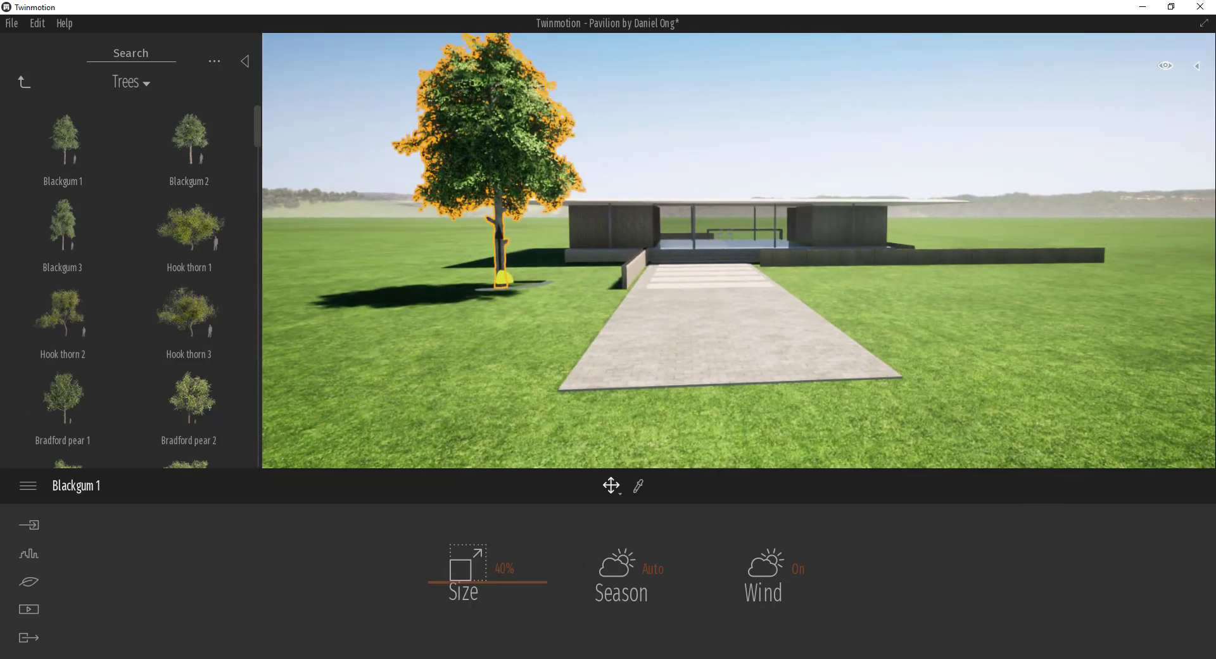
Place a Bradford pear 2 tree on the grass behind the pavilion's rear corner, on the Blackgum's side.
drag(166, 420, 558, 240)
key(e)
right_drag(559, 241, 547, 291)
key(e)
Place an American beech 1 and an American elm 2 in a row behind the pavilion, continuing from the Bradford pear.
scroll(97, 322, down, 3)
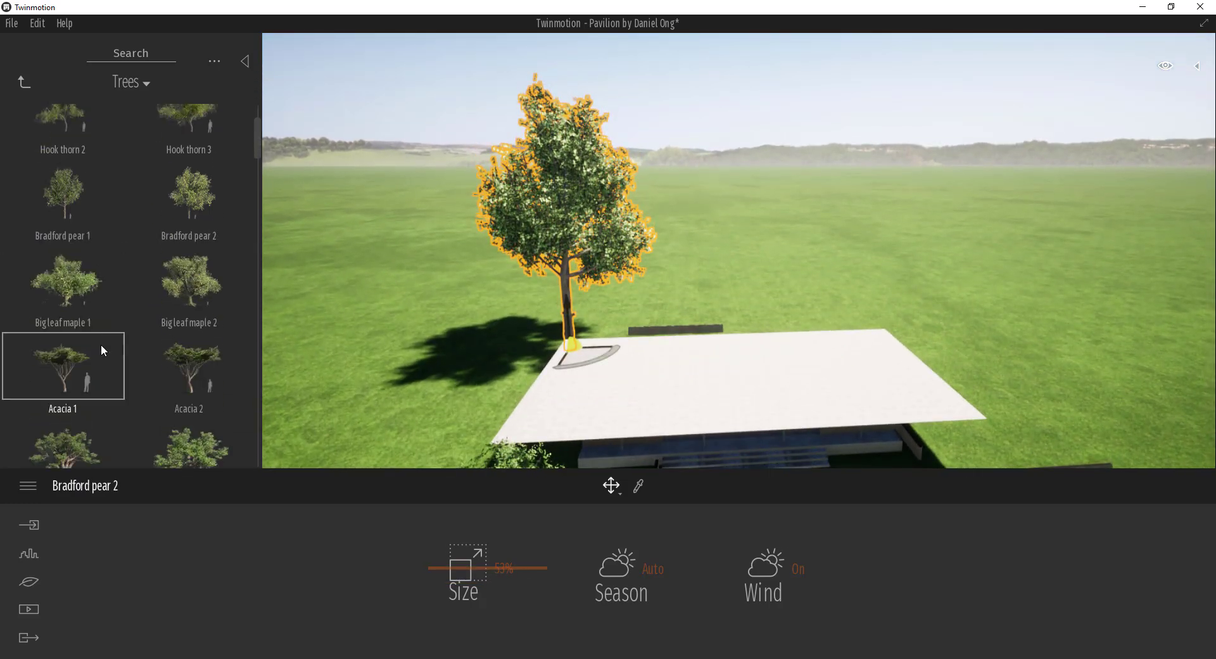
scroll(159, 337, down, 5)
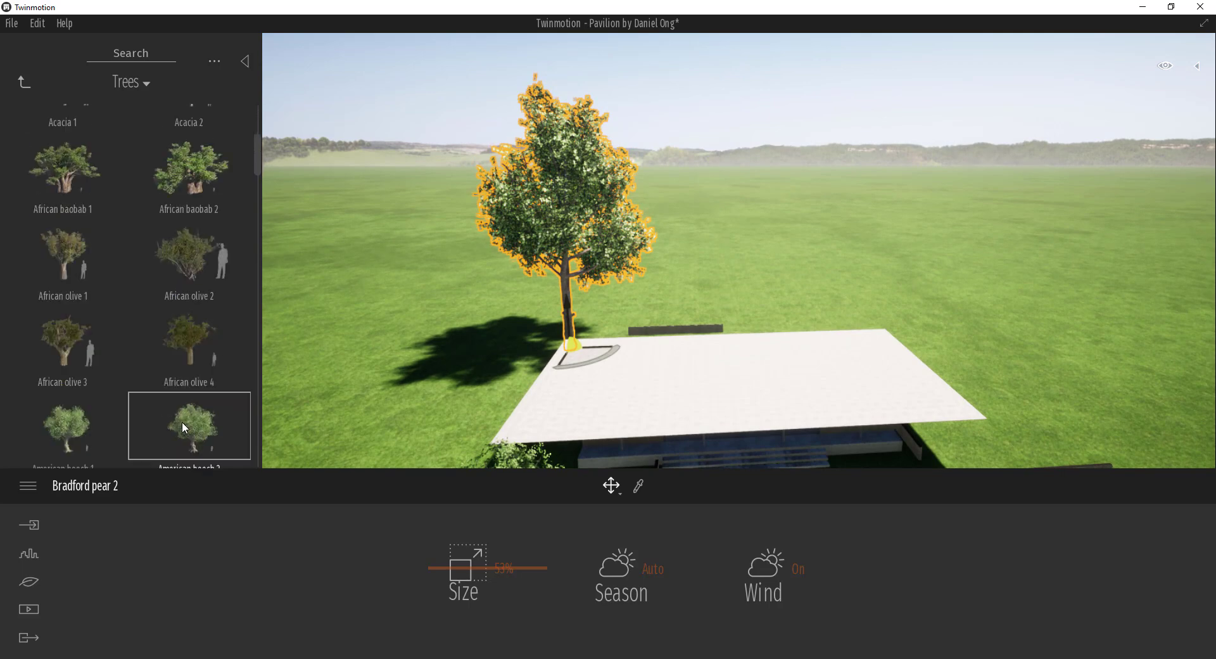
scroll(183, 399, down, 3)
drag(87, 279, 664, 329)
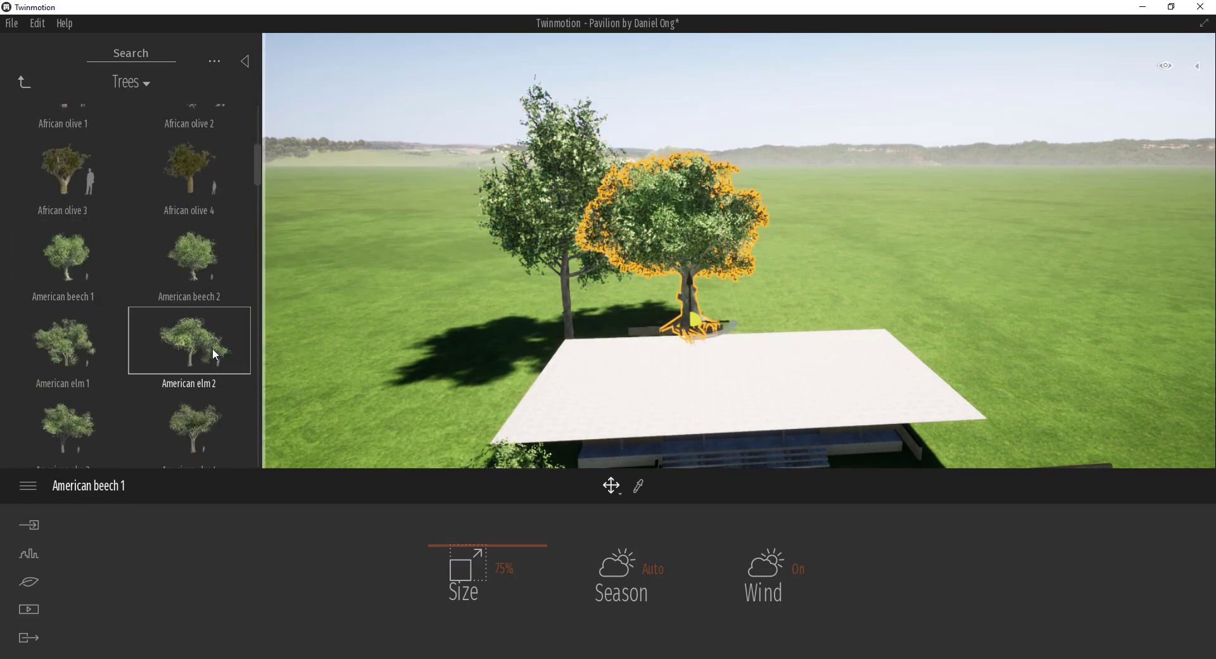
drag(214, 349, 784, 336)
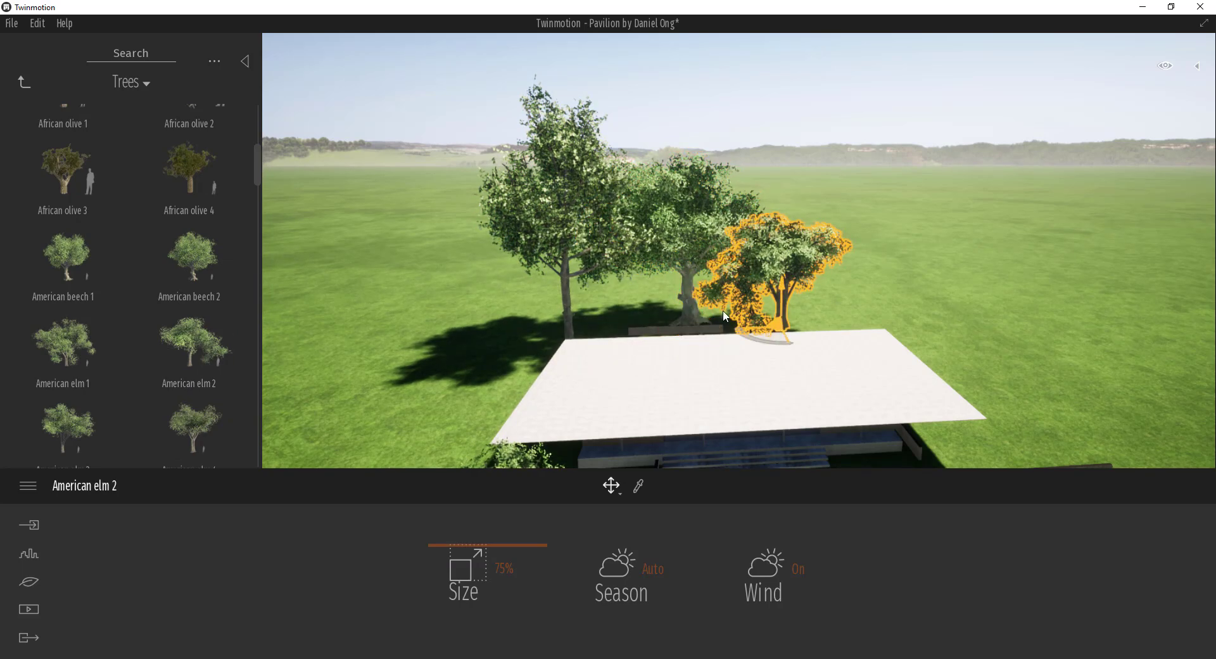
Add American elm 1, American elm 2 and American elm 3 to the Nature Vegetation painting palette.
right_drag(665, 282, 684, 322)
key(s)
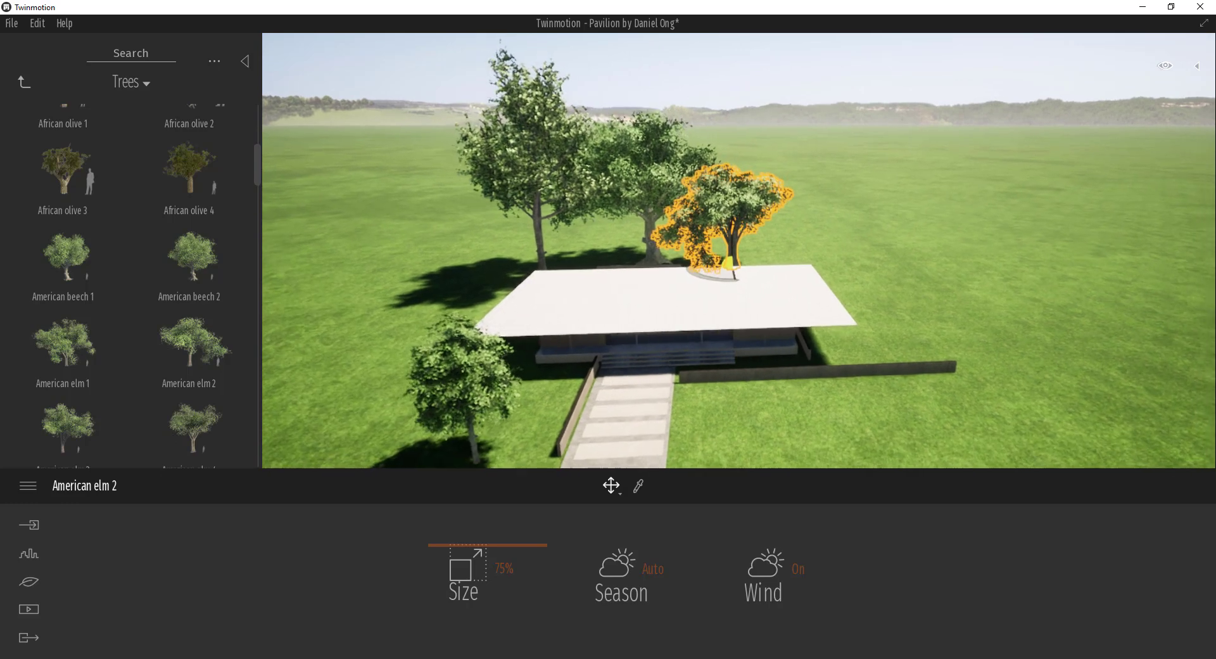
click(29, 581)
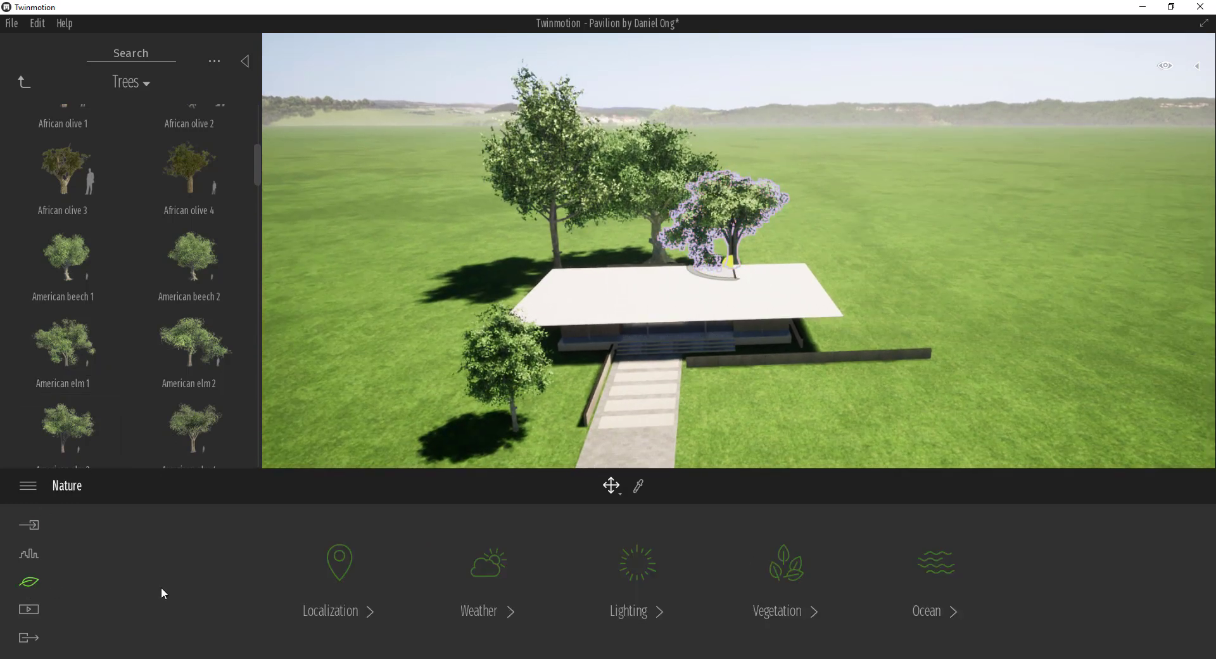
click(785, 563)
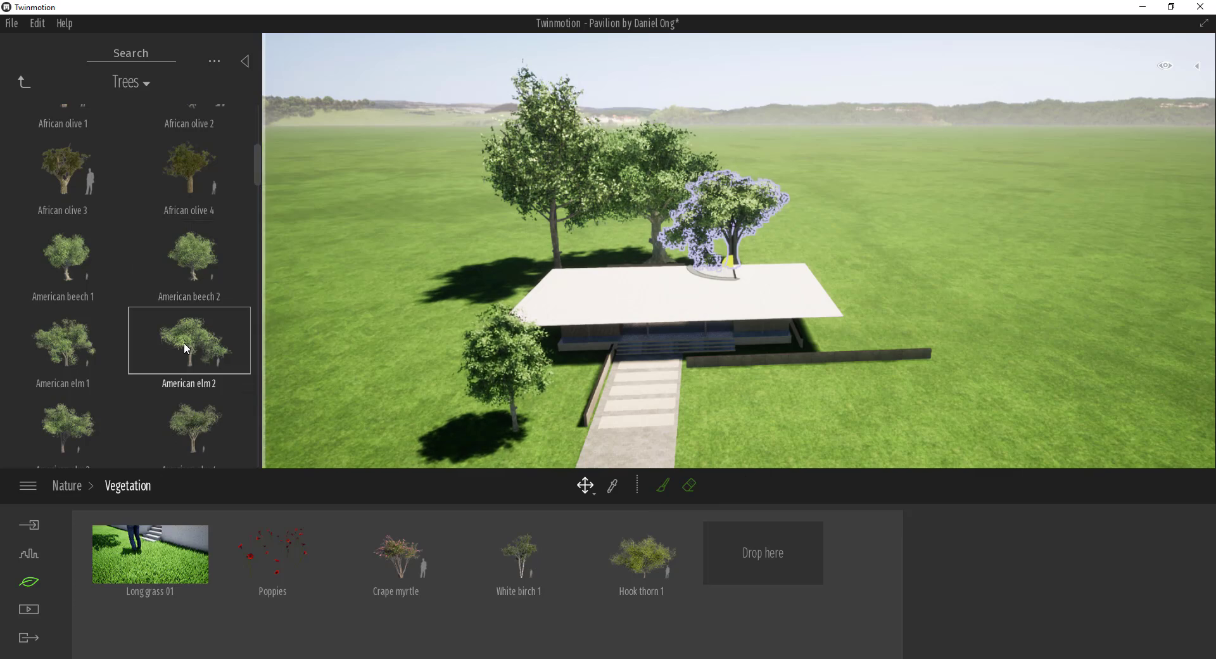
drag(69, 344, 759, 552)
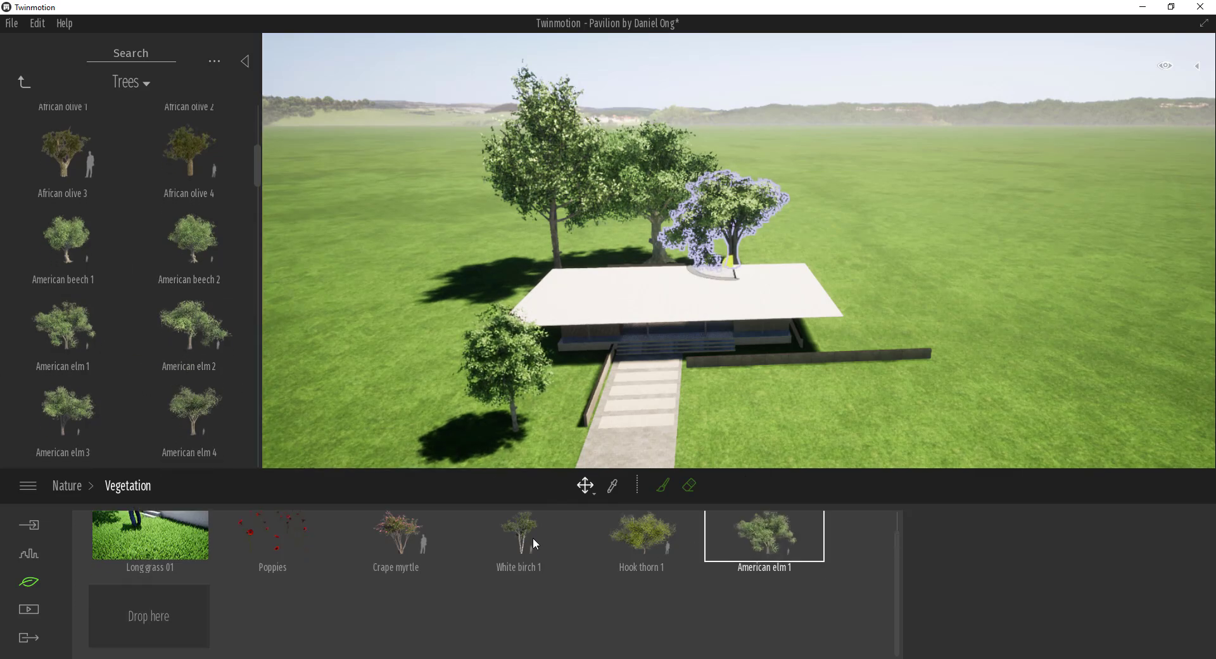
drag(187, 326, 136, 592)
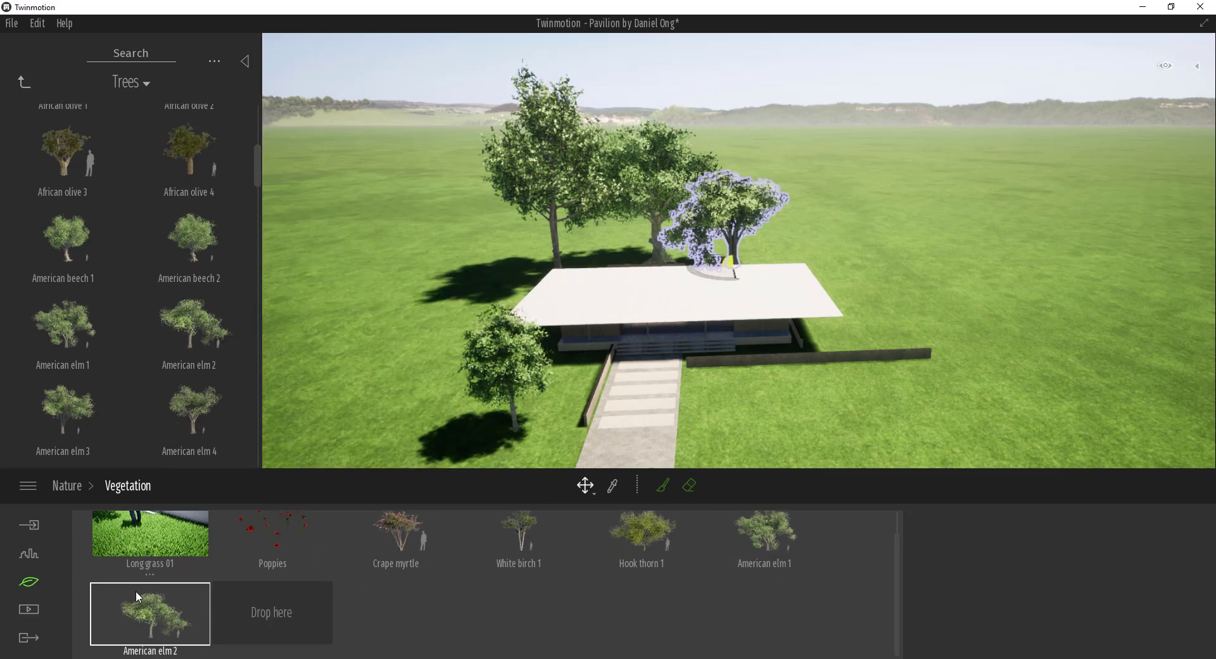
drag(99, 423, 283, 614)
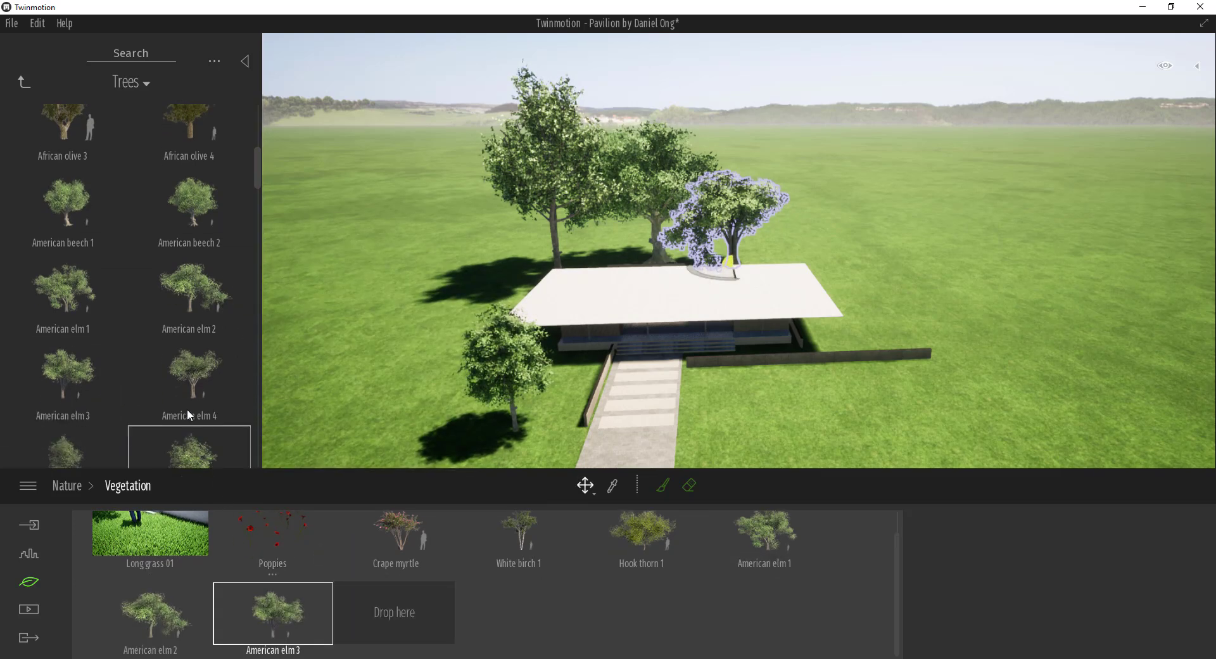
Add American sycamore 2 and American sycamore 3 to the vegetation painting palette.
scroll(188, 408, down, 2)
scroll(198, 392, down, 2)
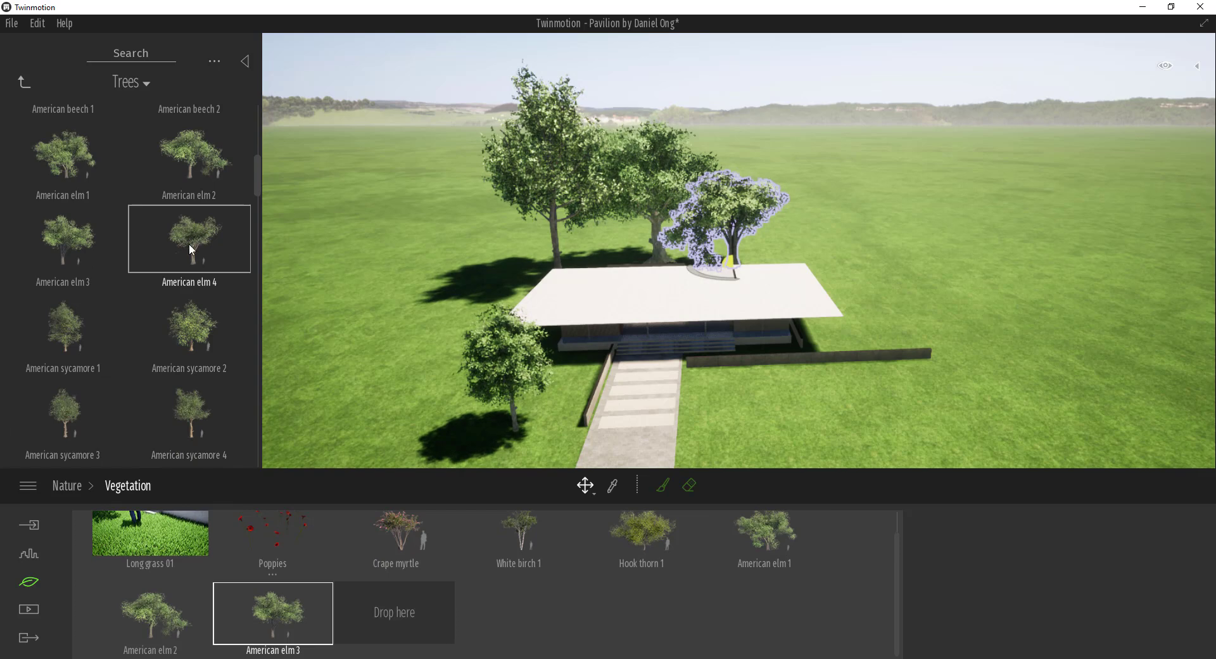
drag(177, 328, 405, 607)
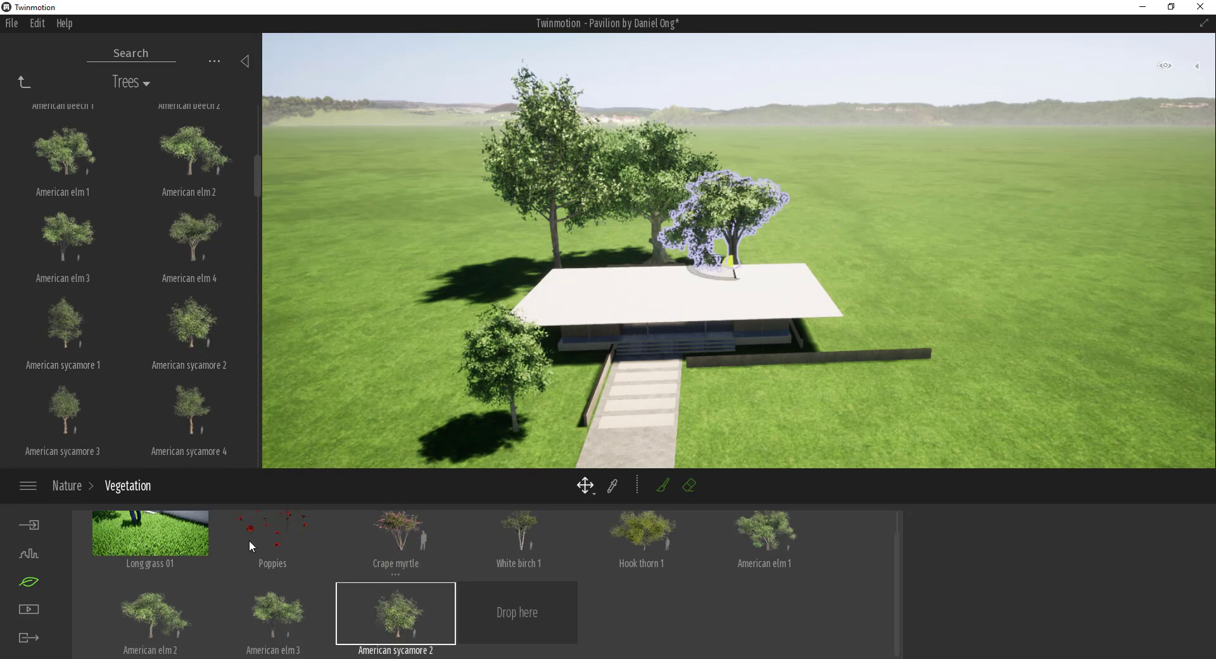
drag(85, 404, 551, 615)
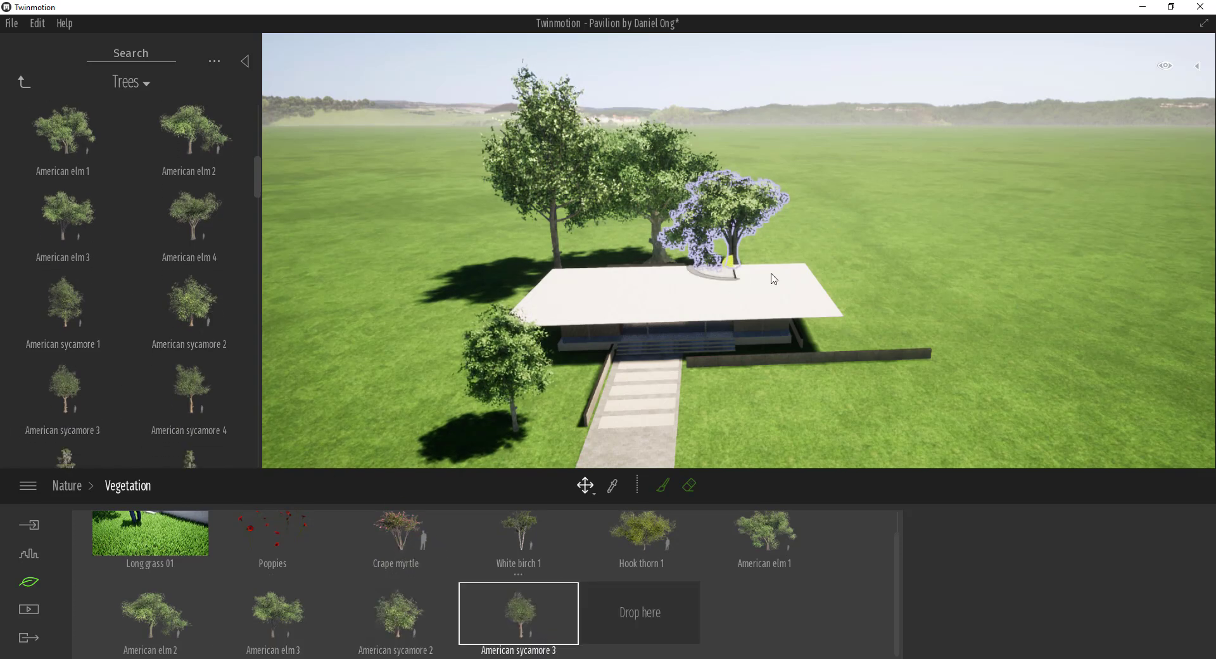
Select American elm 1 to 3 and American sycamore 2 and 3 for painting, with a brush diameter of 44.3 ft.
key(d)
mouse_move(771, 273)
right_down()
mouse_move(799, 280)
mouse_move(754, 283)
right_up()
key(s)
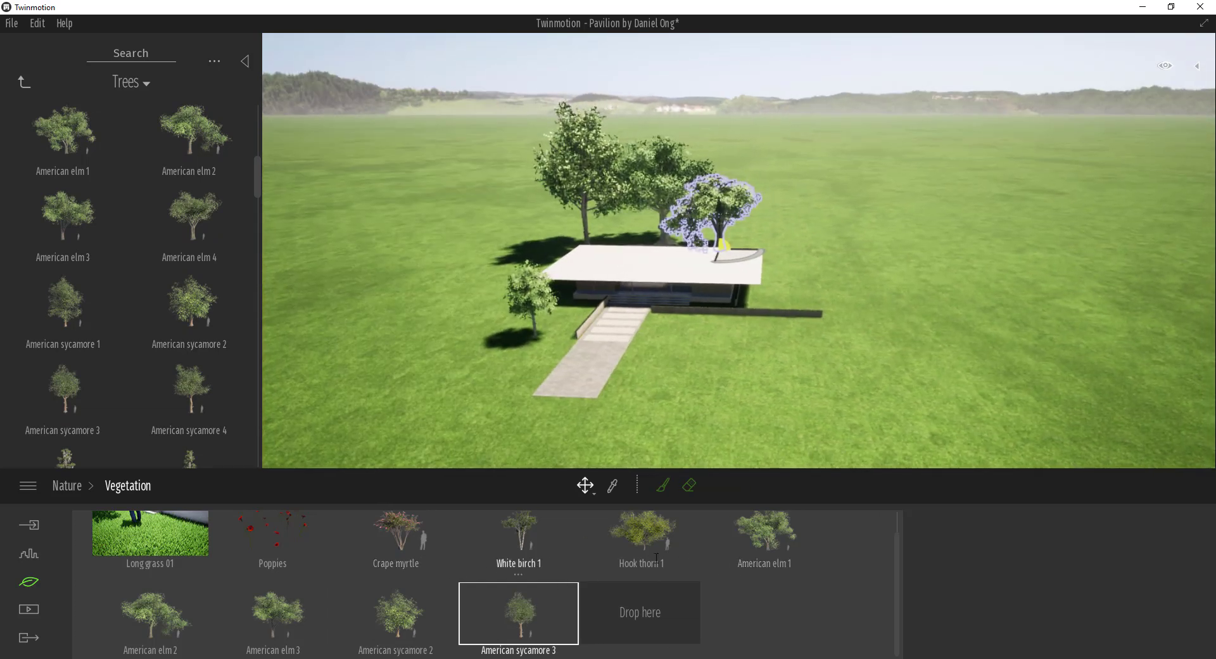
click(775, 551)
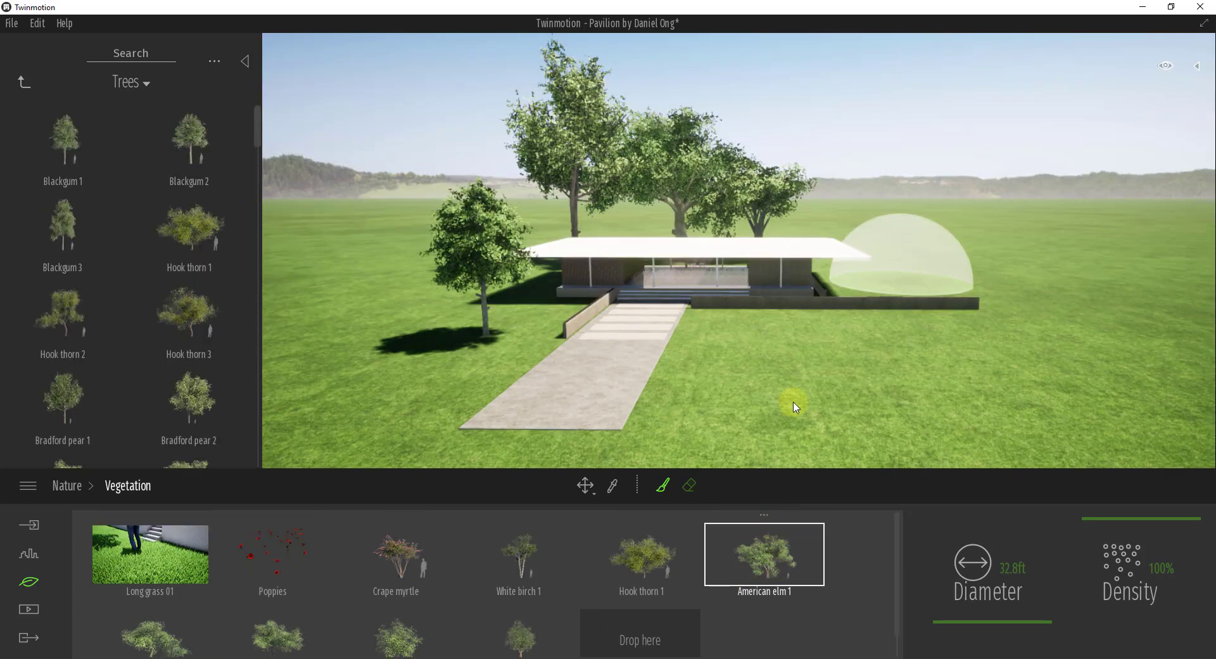
scroll(814, 238, down, 1)
mouse_move(814, 237)
right_down()
mouse_move(801, 293)
mouse_move(865, 220)
right_up()
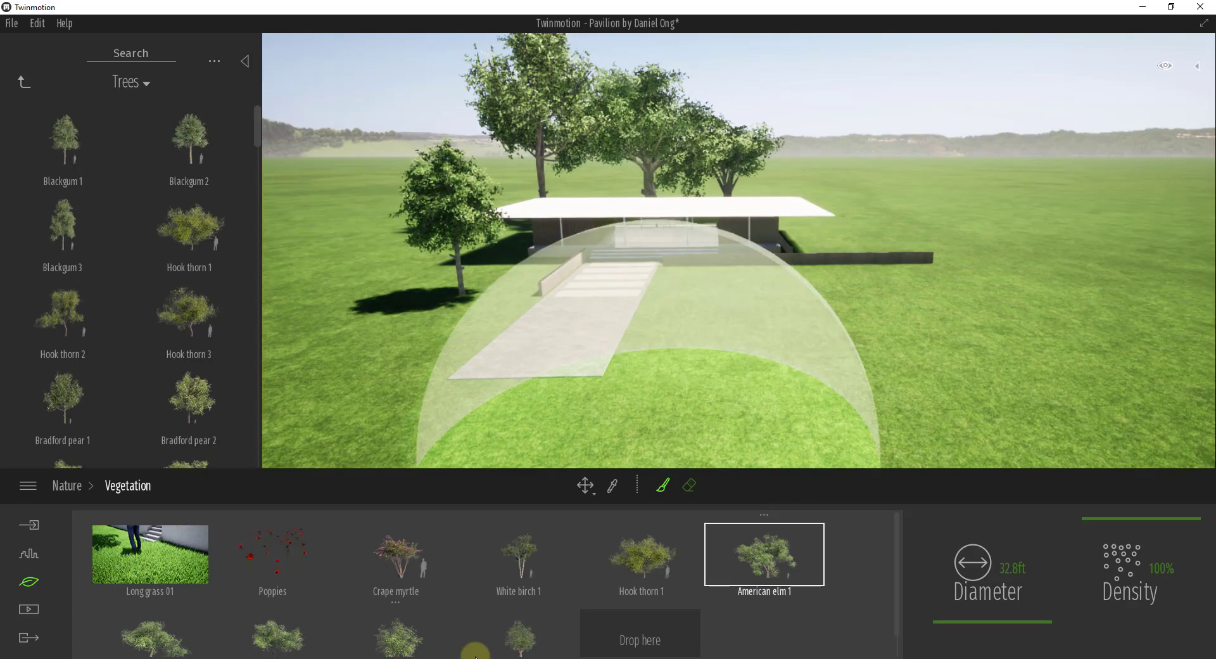
shift+click(525, 627)
scroll(531, 608, down, 1)
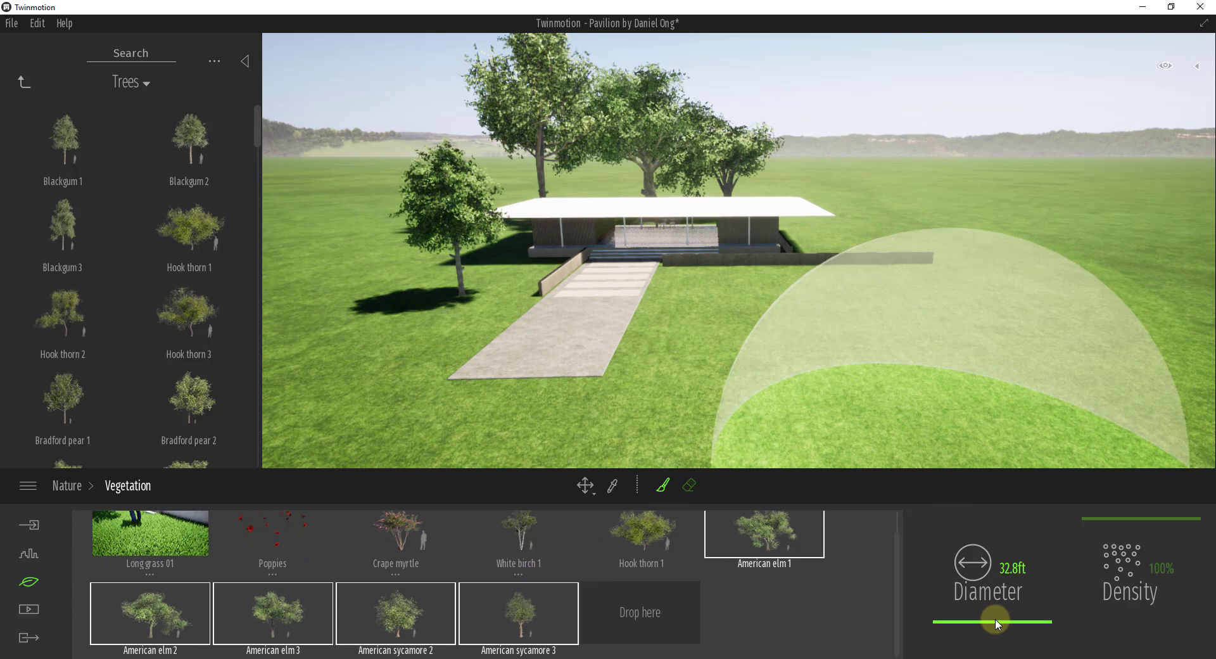
drag(995, 620, 996, 621)
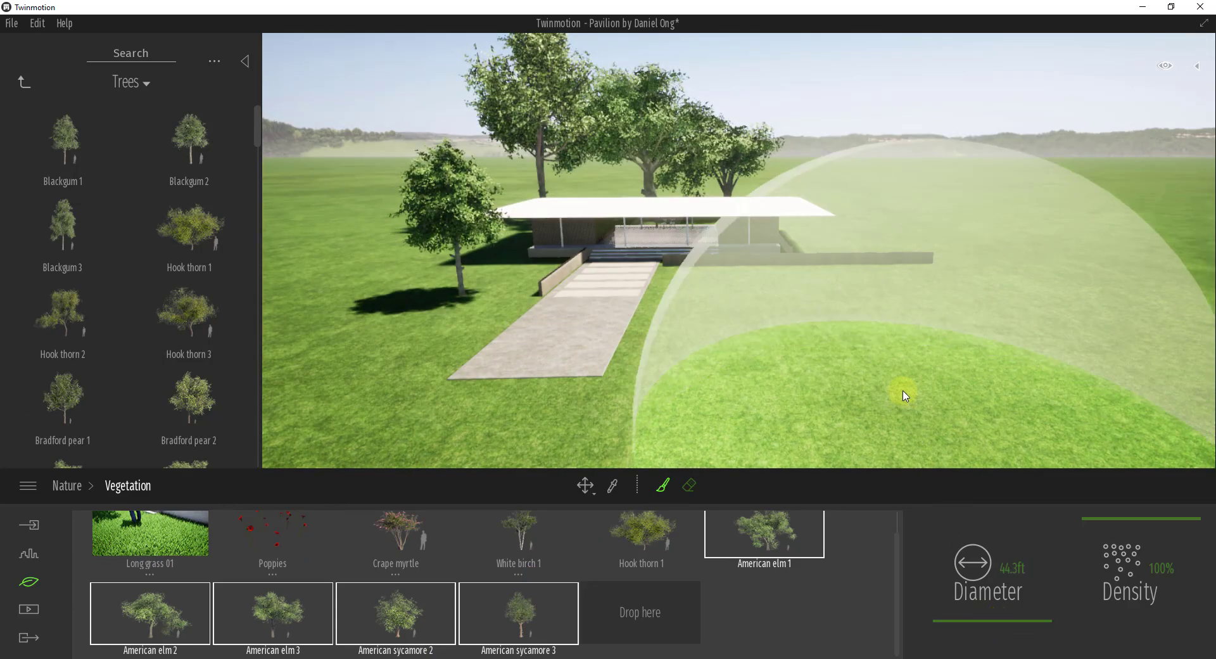
Paint a belt of the selected elms and sycamores from the long wall's end around behind the pavilion to its opposite side.
right_drag(902, 392, 912, 366)
key(e)
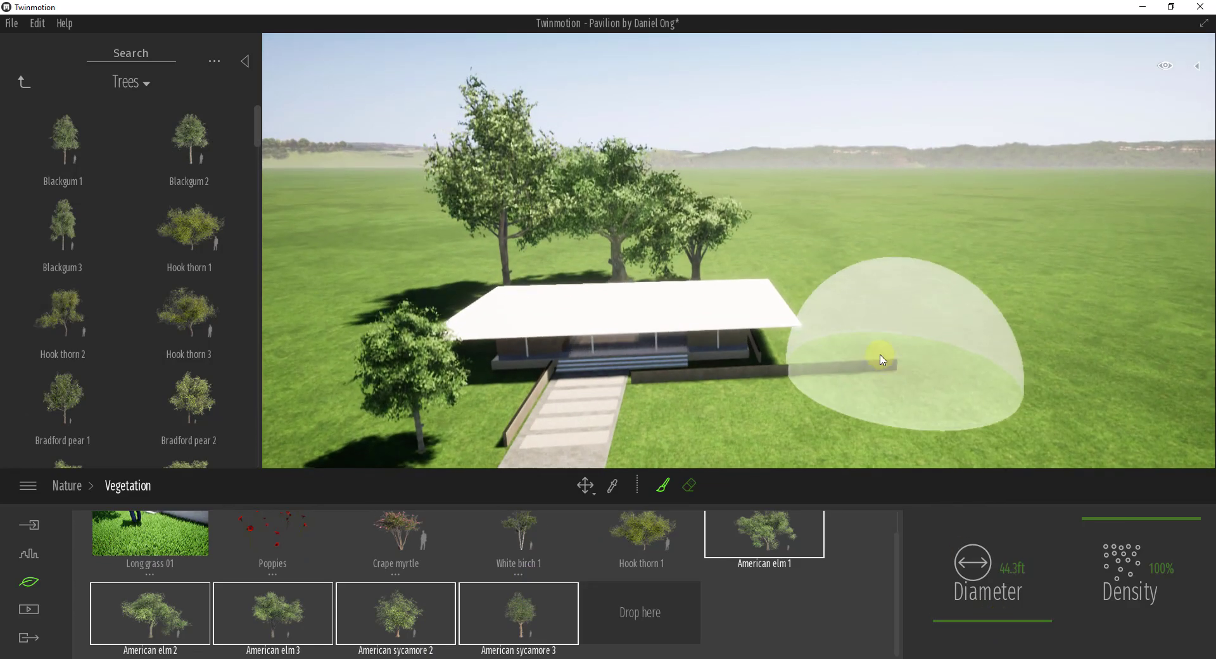
click(877, 325)
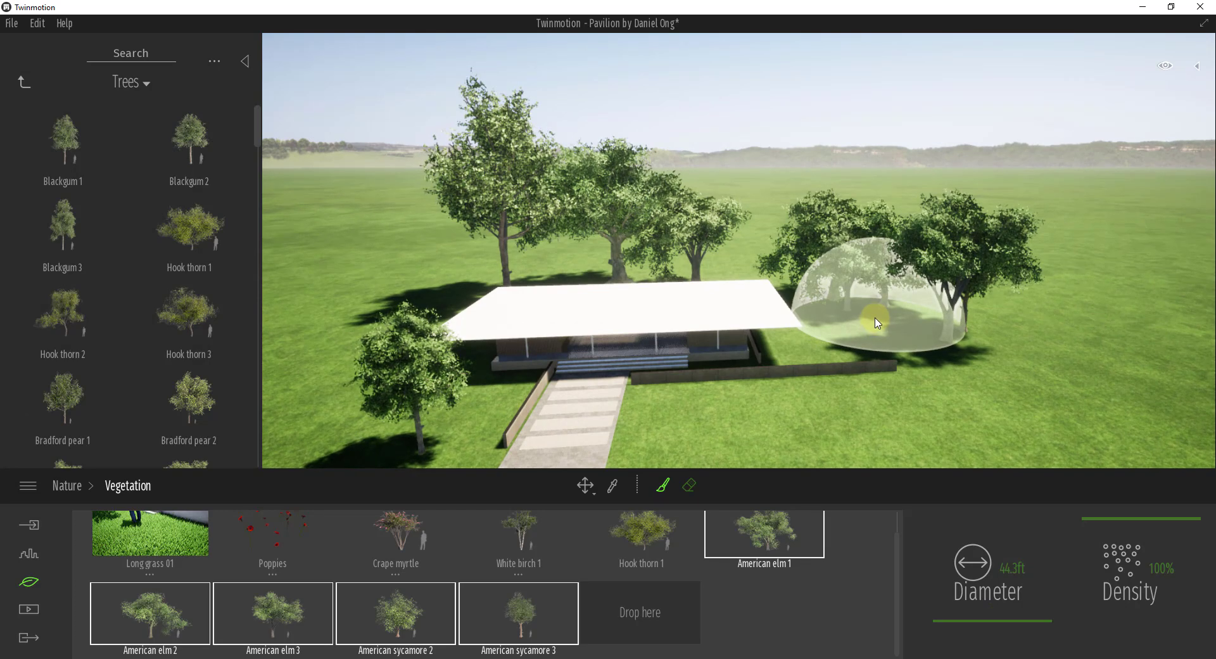
mouse_move(877, 323)
mouse_down()
mouse_move(787, 260)
mouse_move(738, 262)
mouse_up()
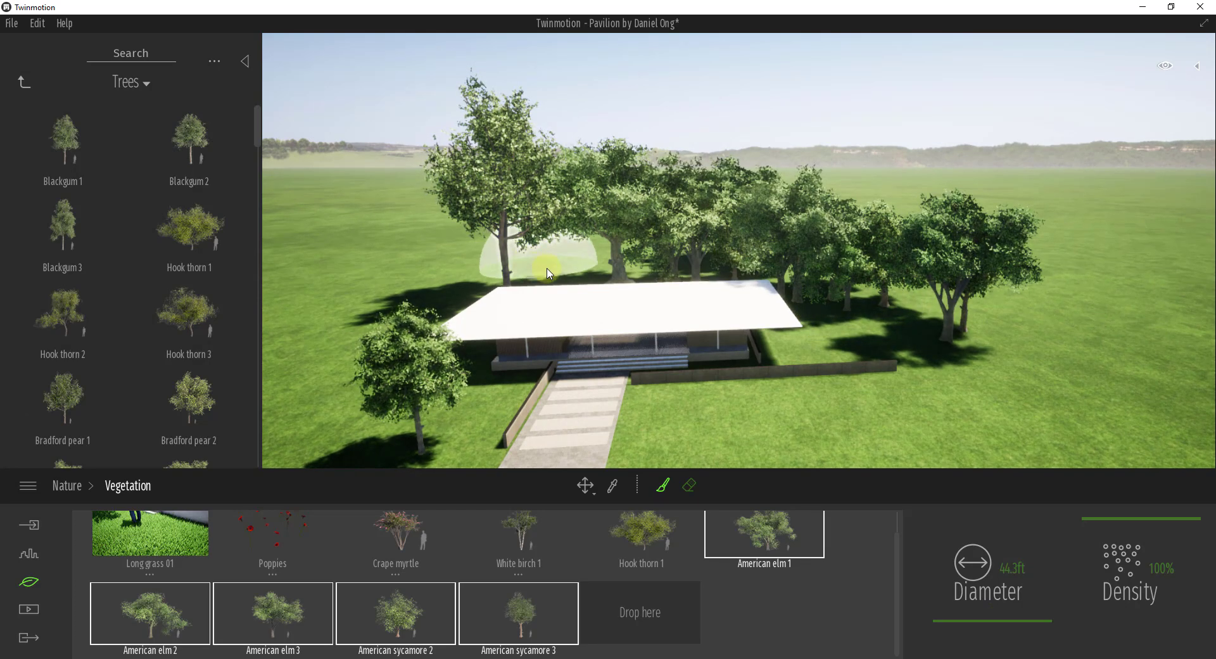
mouse_move(606, 276)
mouse_down()
mouse_move(431, 279)
mouse_move(406, 304)
mouse_move(310, 341)
mouse_up()
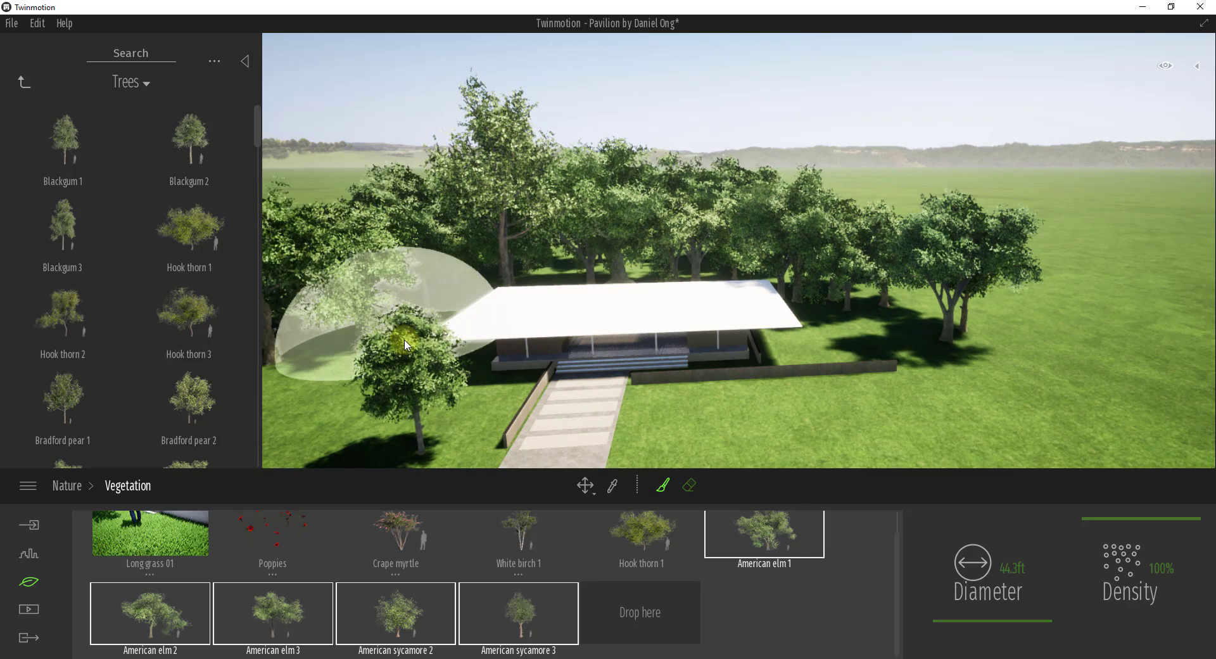
right_drag(402, 342, 403, 340)
scroll(403, 340, up, 5)
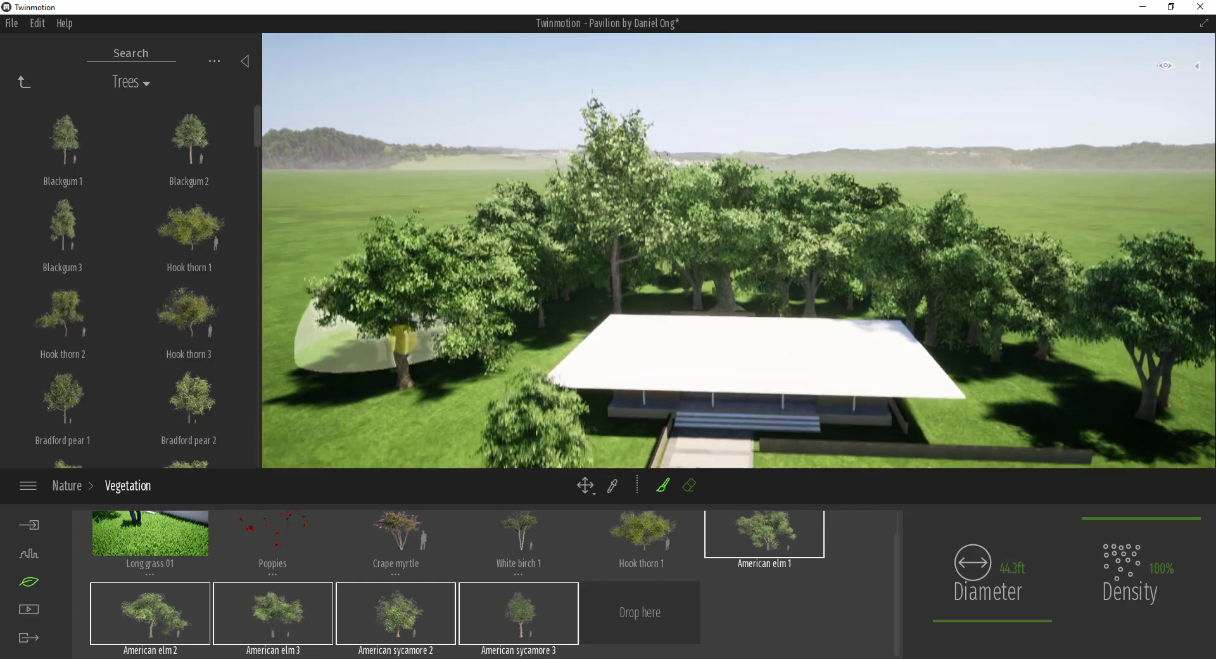
scroll(405, 339, down, 5)
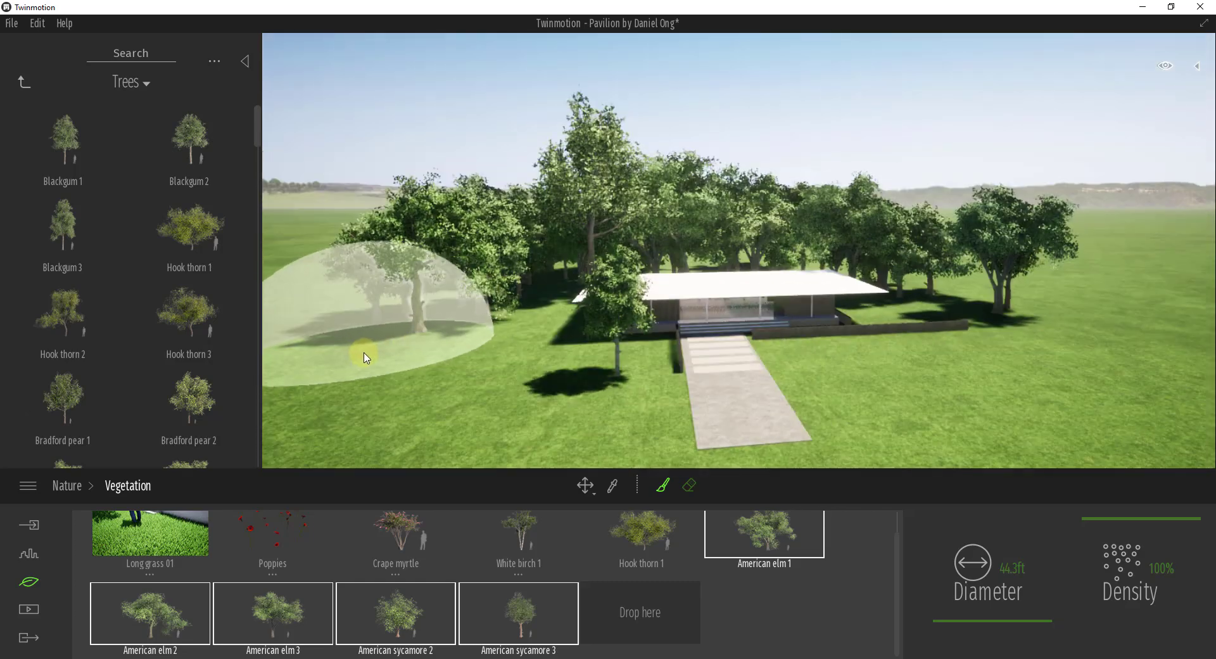
Extend the painted elm and sycamore belt forward along both sides of the lawn in front of the pavilion.
mouse_move(1111, 354)
mouse_down()
mouse_move(1085, 320)
mouse_move(890, 281)
mouse_up()
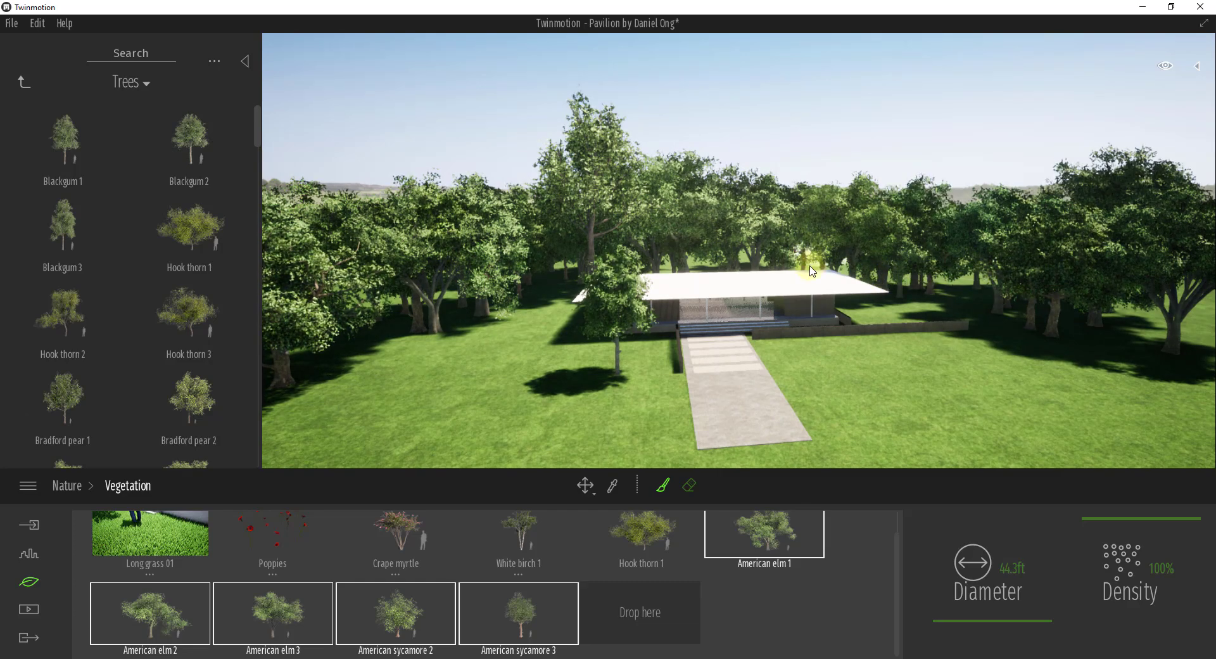
scroll(911, 297, down, 5)
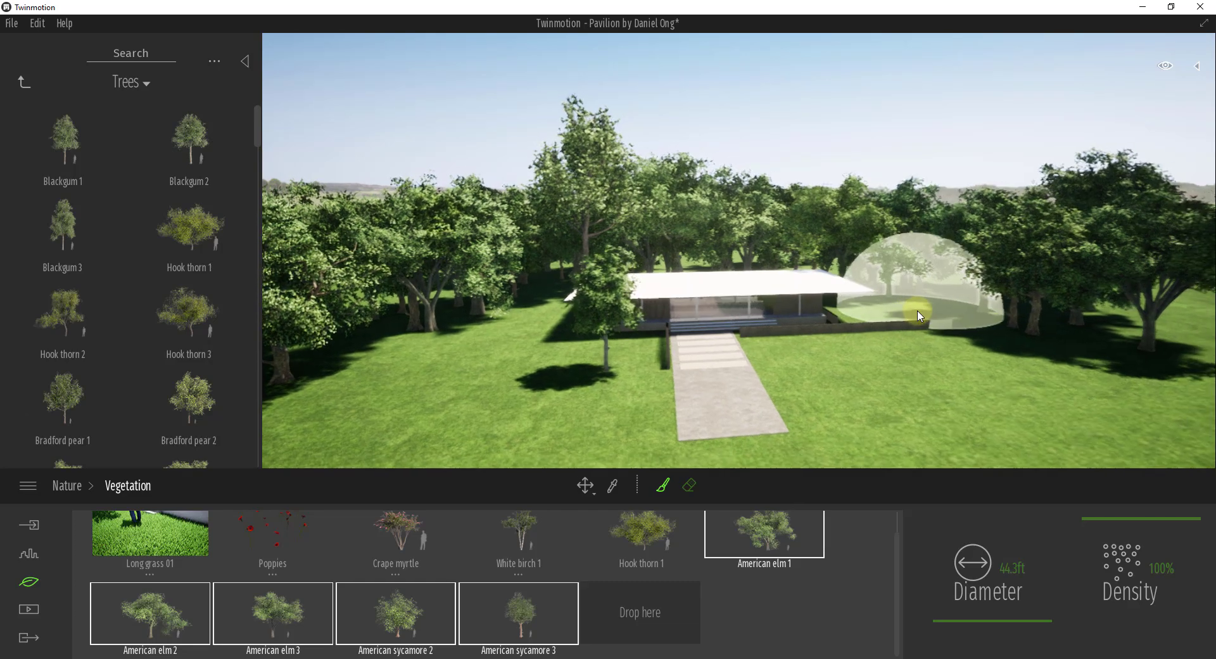
mouse_move(917, 310)
right_down()
mouse_move(916, 384)
mouse_move(925, 311)
mouse_move(862, 310)
mouse_move(917, 315)
right_up()
key(w)
key(q)
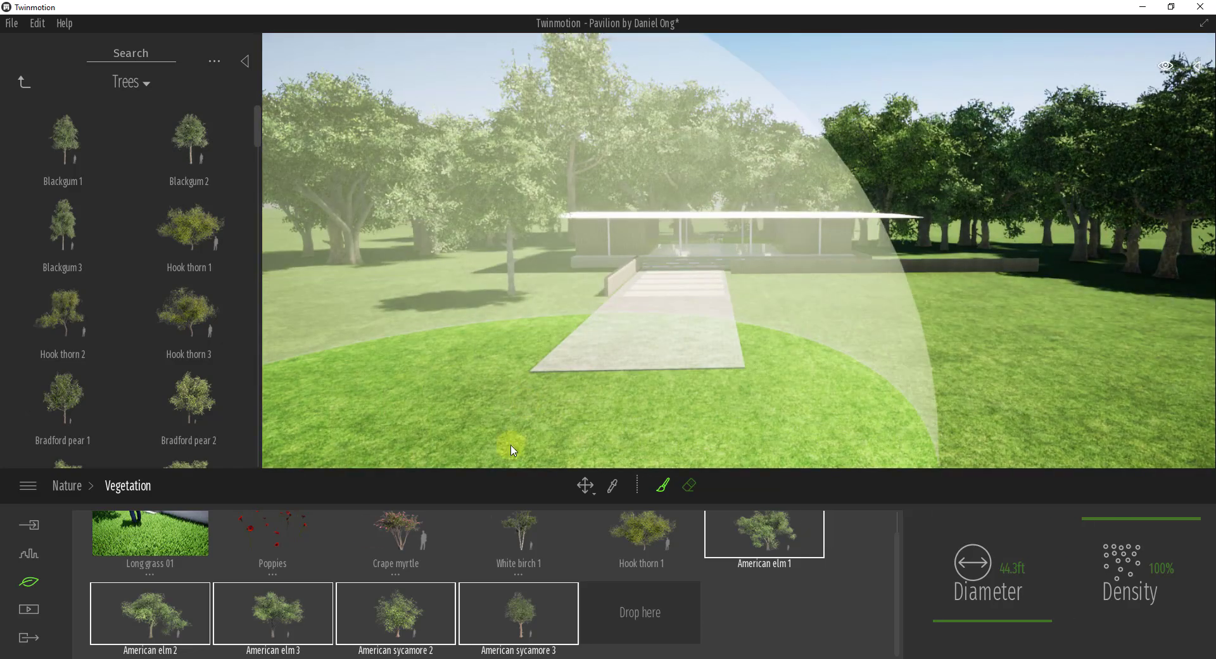
Try to paint Hook thorn 1 trees on the front lawn near the walkway's end.
click(645, 538)
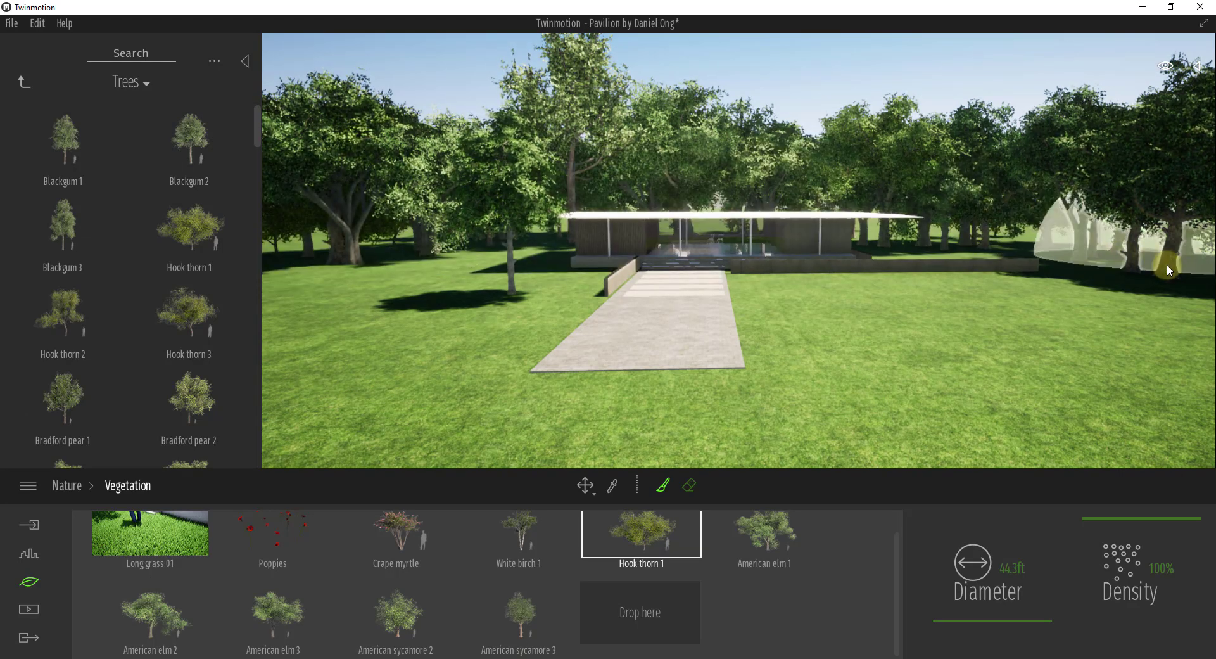
right_drag(968, 213, 987, 270)
click(987, 270)
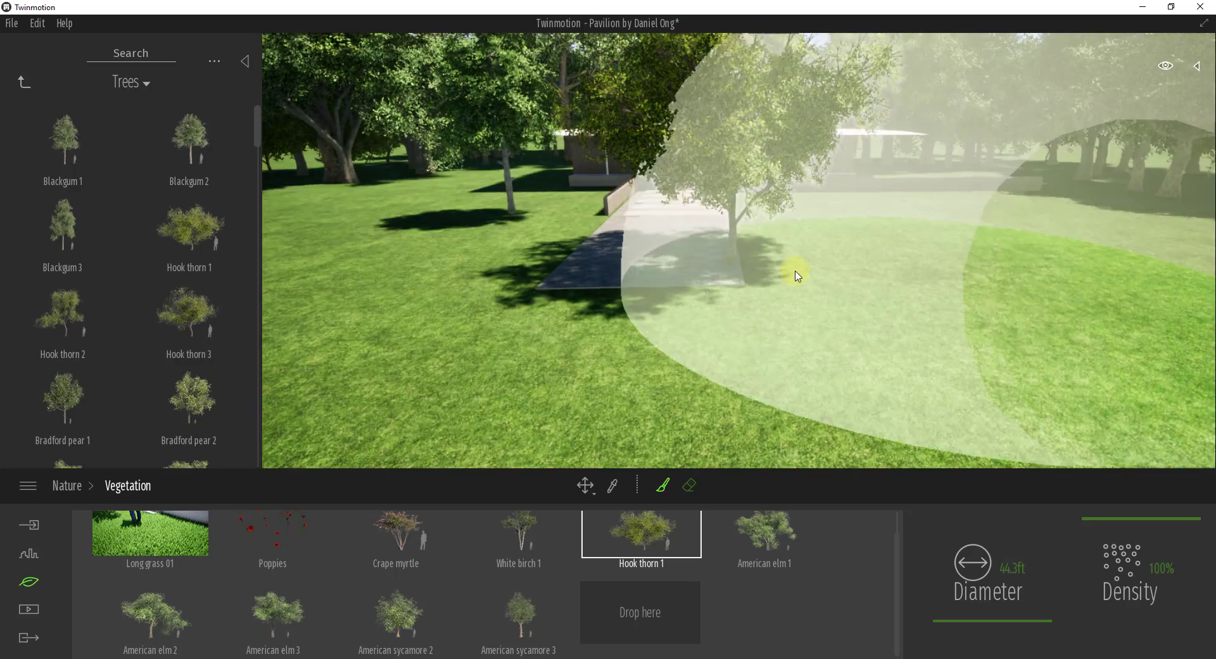
mouse_move(792, 273)
right_down()
mouse_move(827, 252)
mouse_move(802, 261)
right_up()
key(ctrl+z)
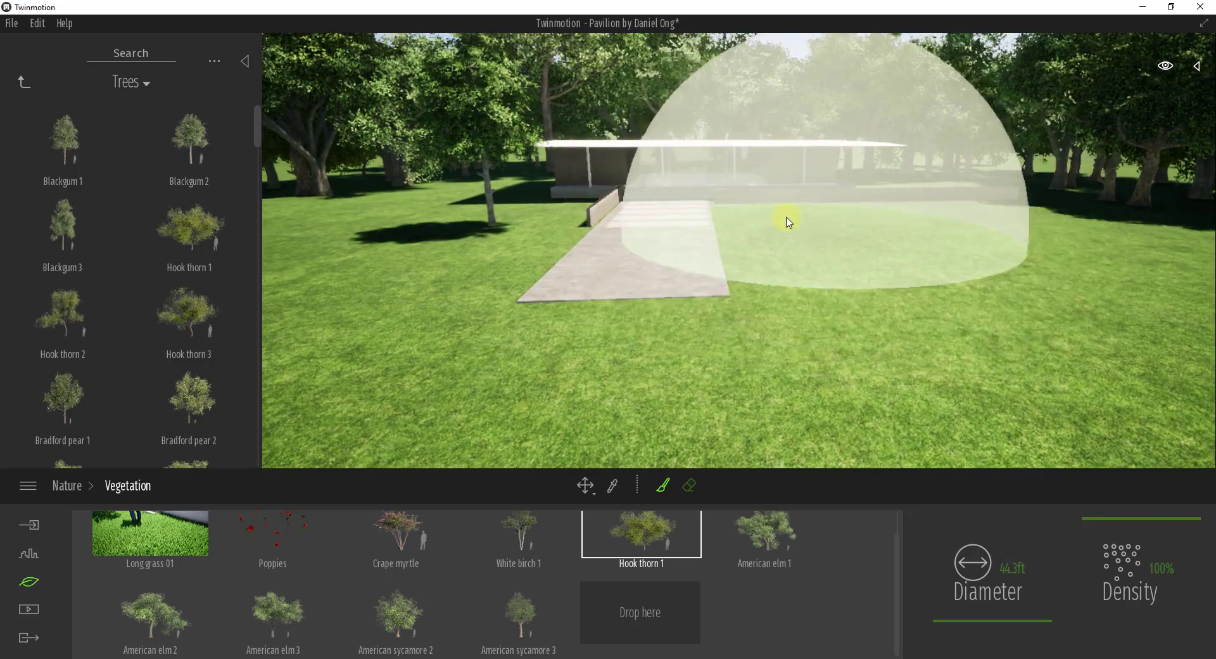
scroll(648, 561, up, 1)
scroll(648, 561, down, 1)
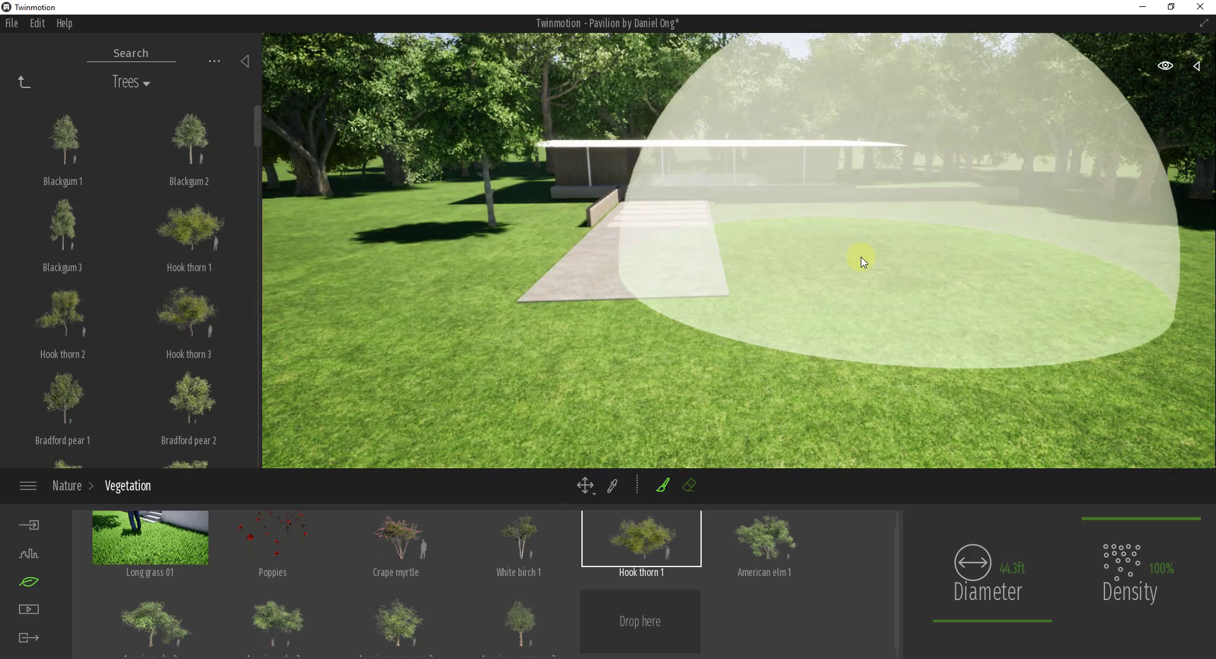
Open the Grass and flowers category of the Vegetation and landscape library, with the front lawn beside the walkway in view.
right_drag(863, 257, 860, 260)
key(w)
key(q)
key(e)
key(q)
key(e)
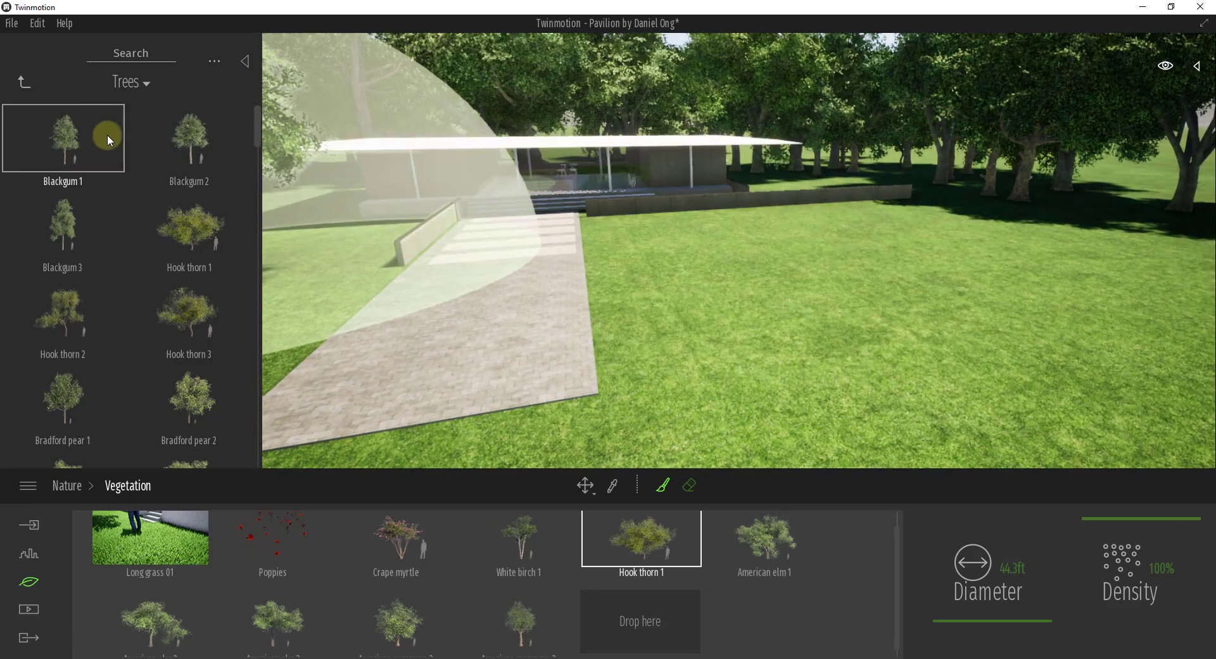
click(29, 83)
click(28, 82)
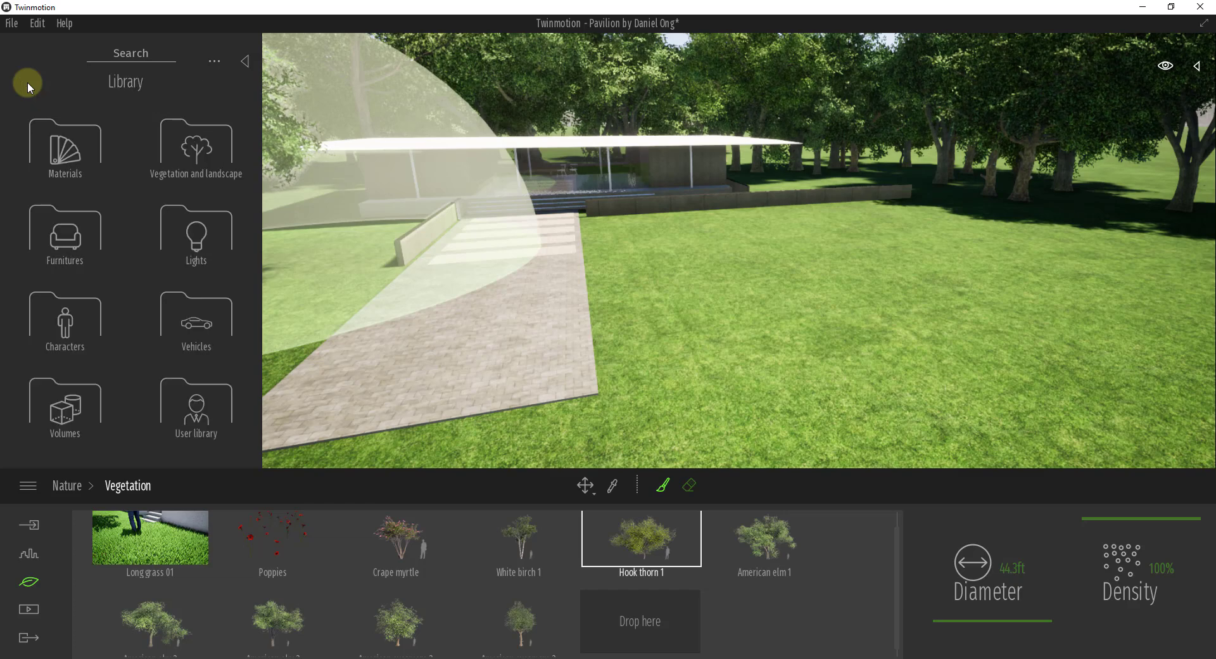
click(193, 144)
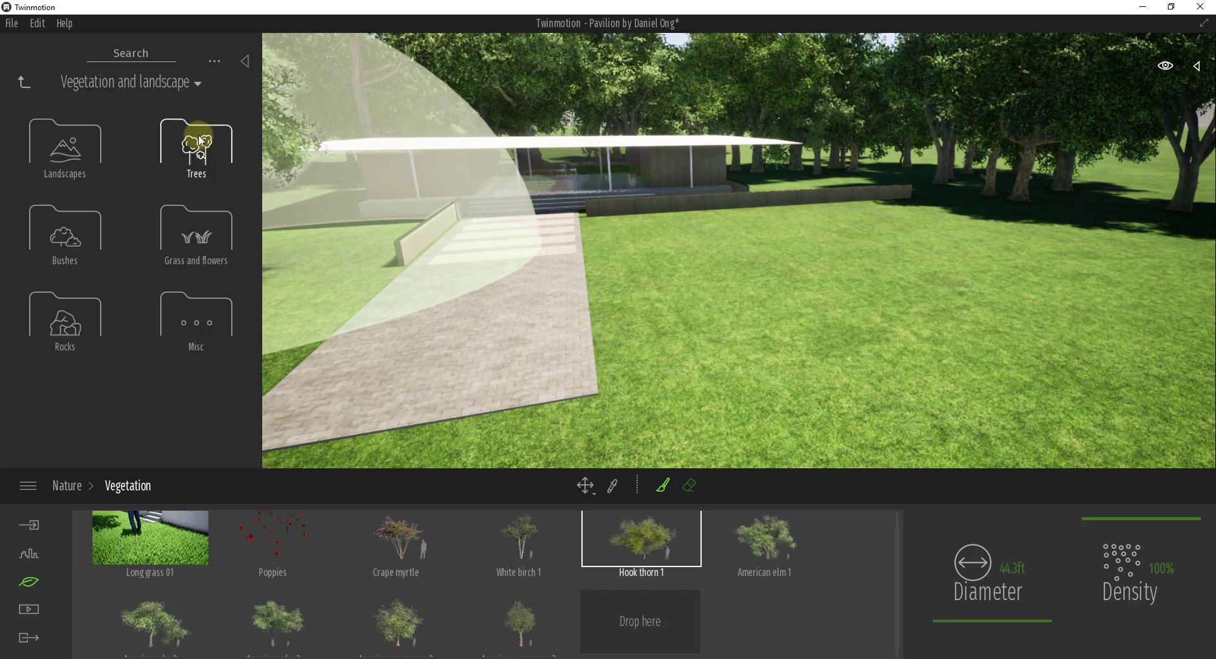
click(209, 242)
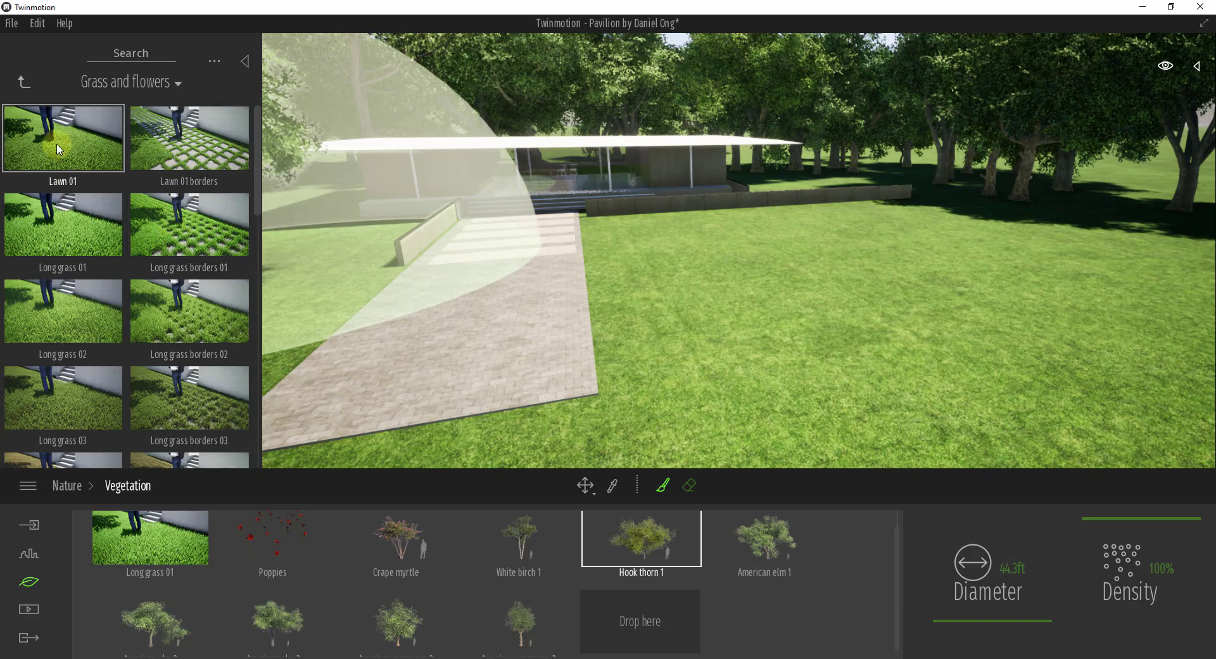
Place a single Lawn 01 clump on the front lawn beside the walkway and inspect it up close.
drag(58, 150, 679, 330)
drag(743, 391, 744, 392)
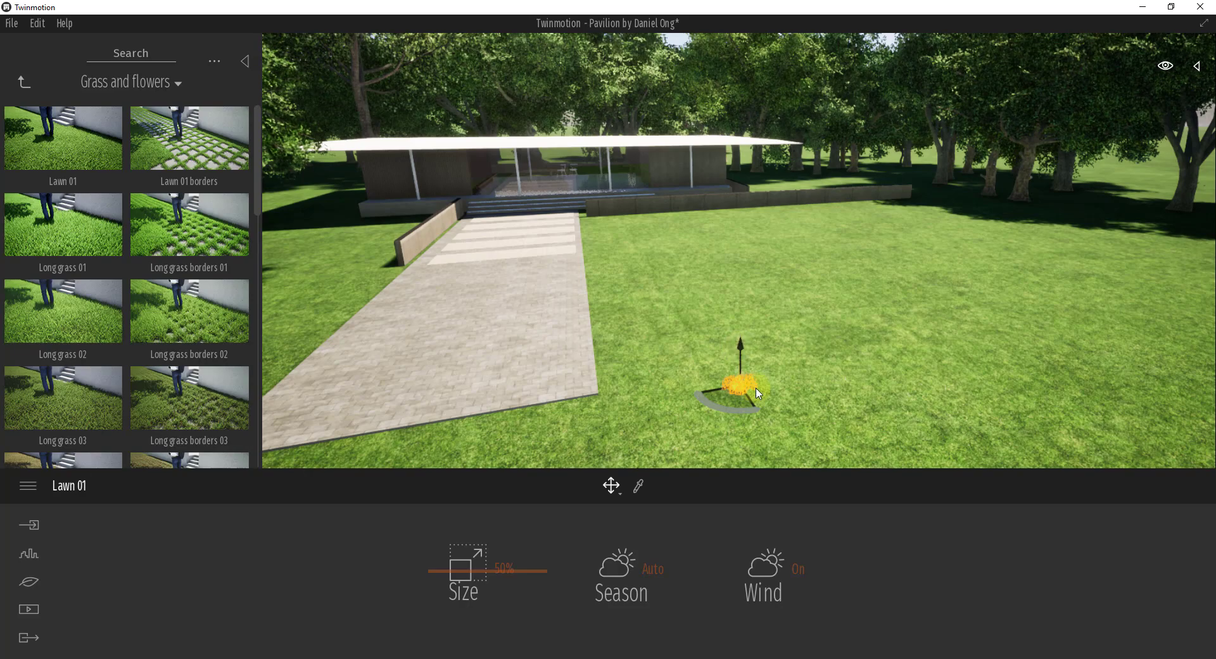
right_drag(756, 389, 756, 462)
scroll(756, 388, up, 4)
scroll(756, 388, down, 2)
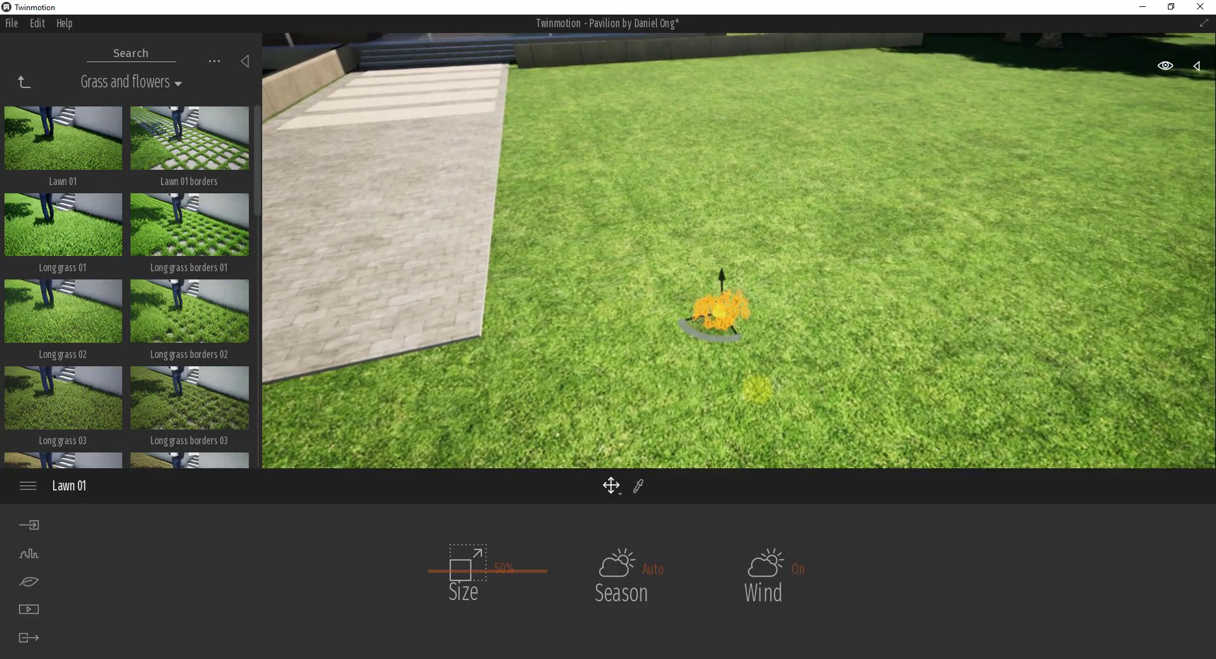
scroll(758, 390, up, 5)
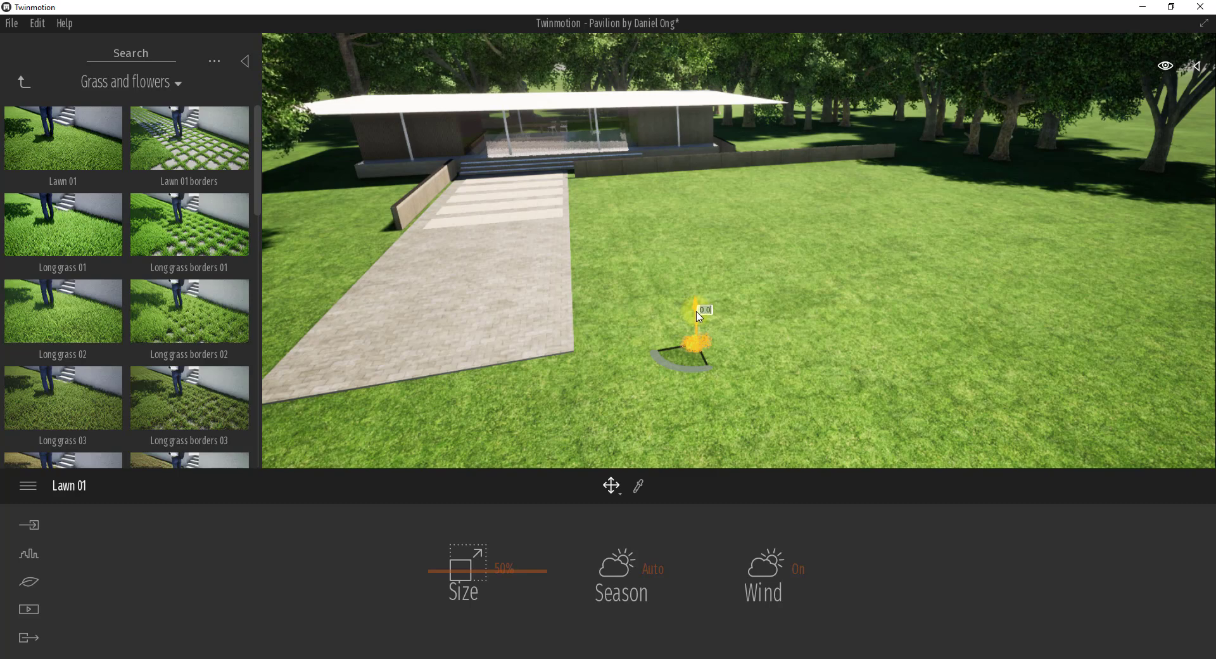
drag(699, 316, 696, 392)
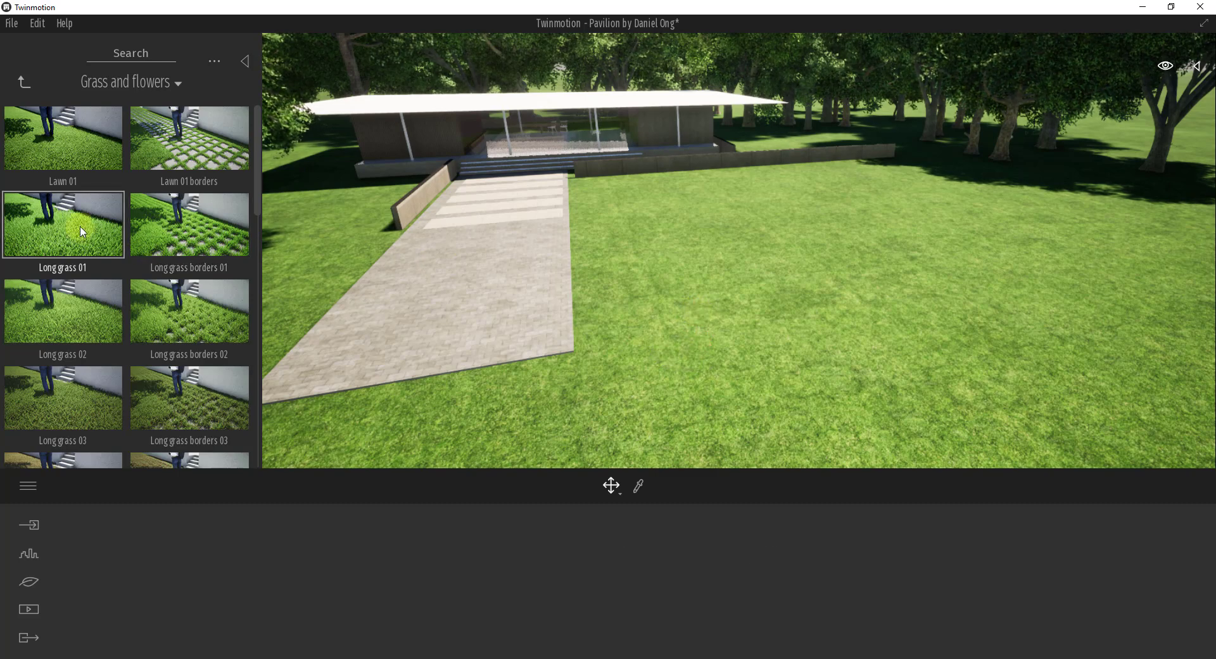
Return to Nature Vegetation painting and add Dry Wild Grass 01 from Grass and flowers to the palette.
click(31, 582)
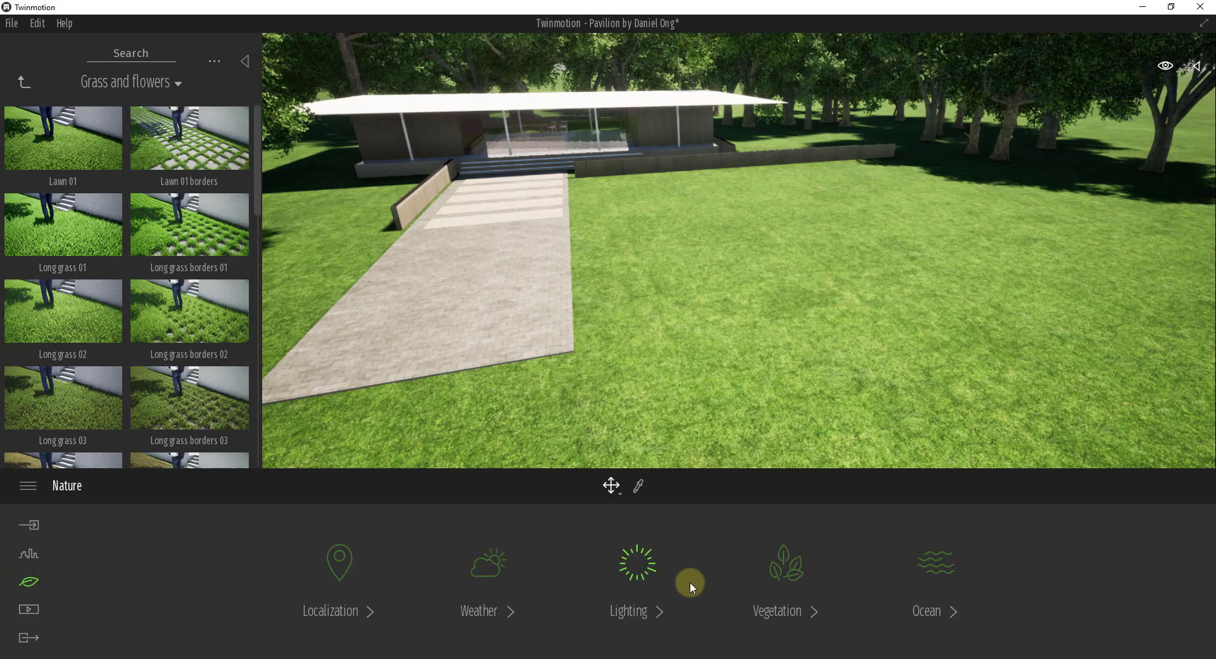
click(771, 575)
scroll(632, 570, down, 1)
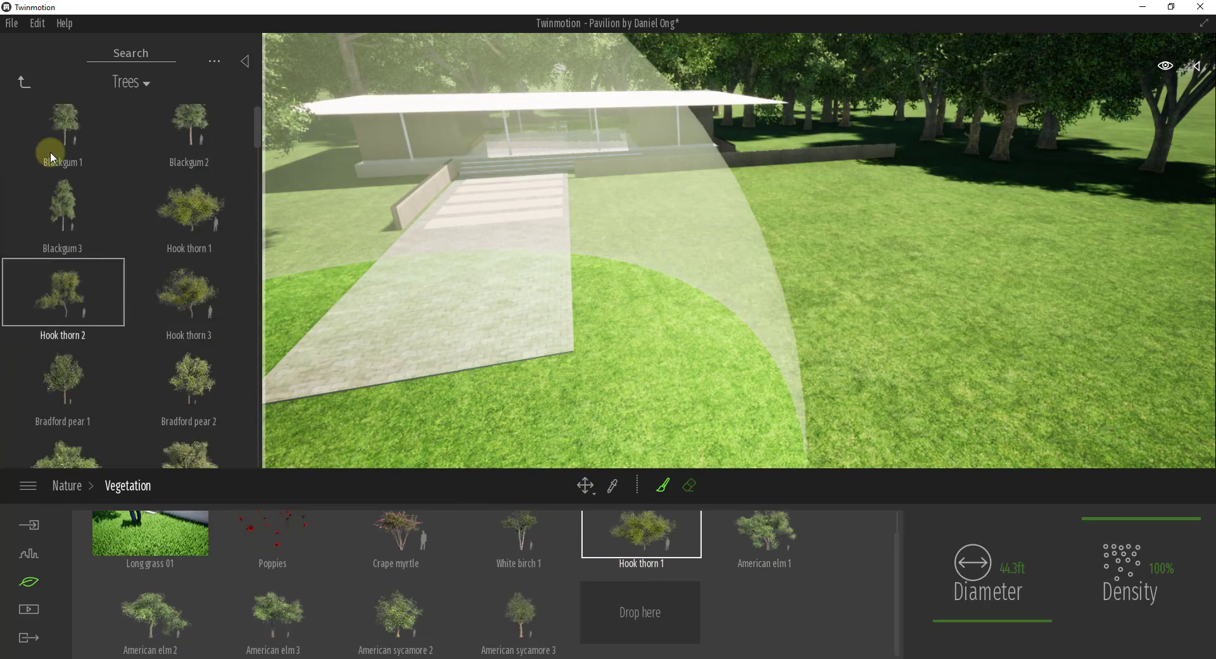
click(18, 84)
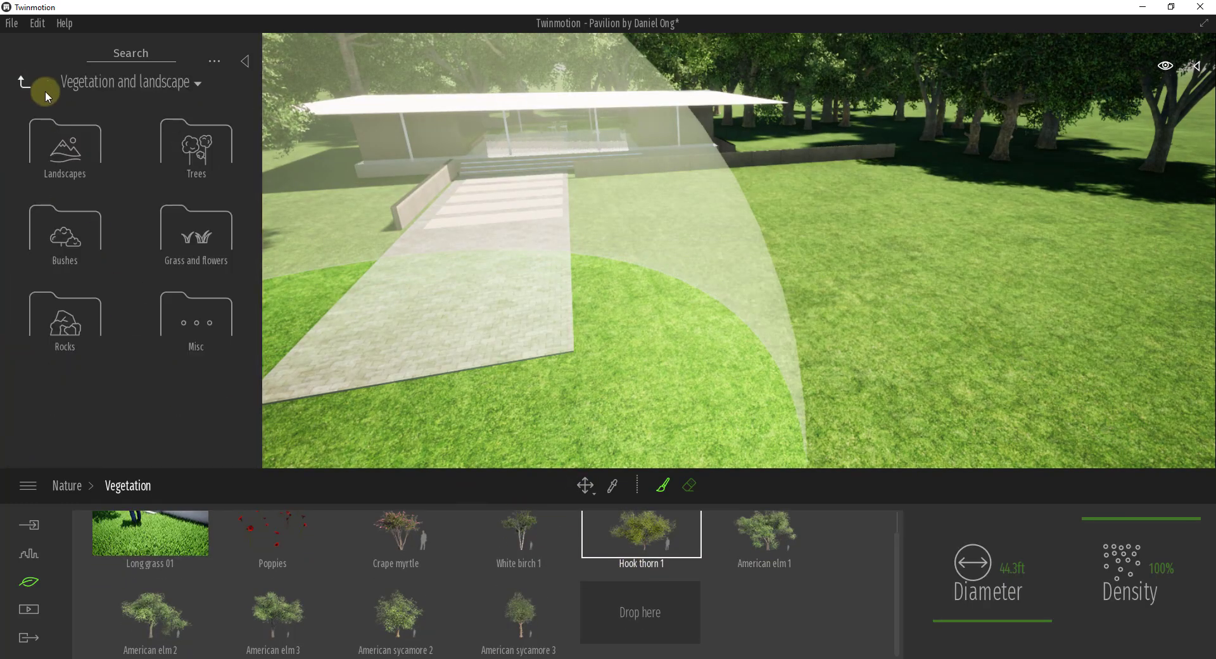
click(180, 241)
scroll(86, 271, down, 1)
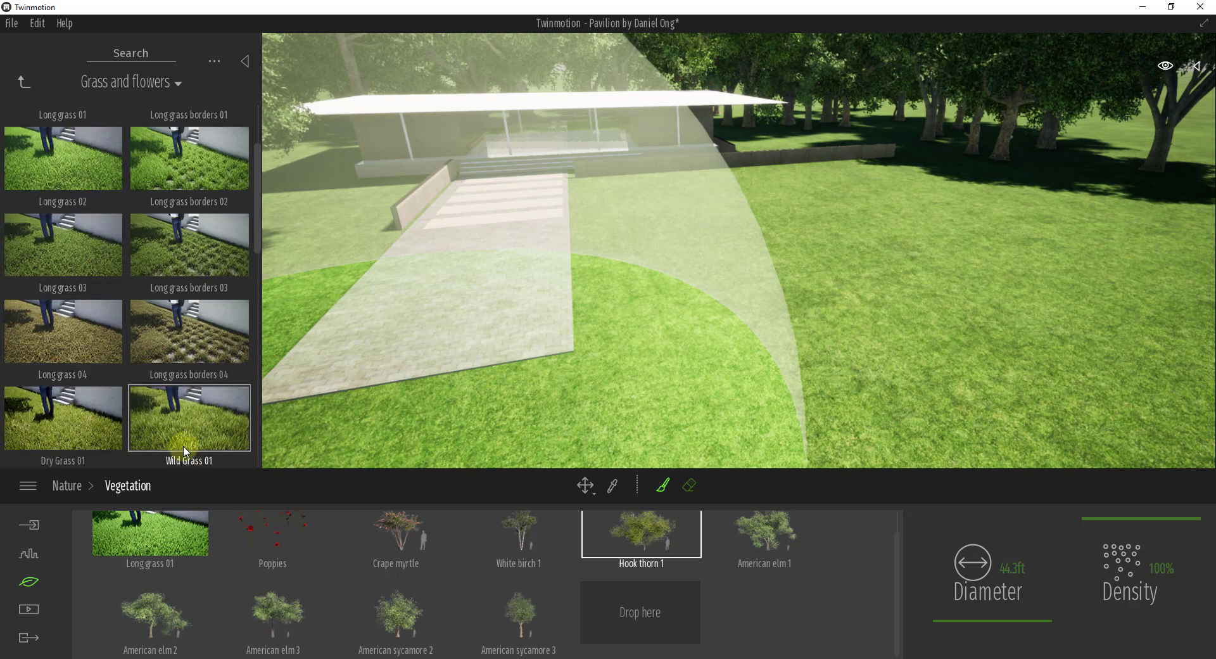
scroll(47, 389, down, 2)
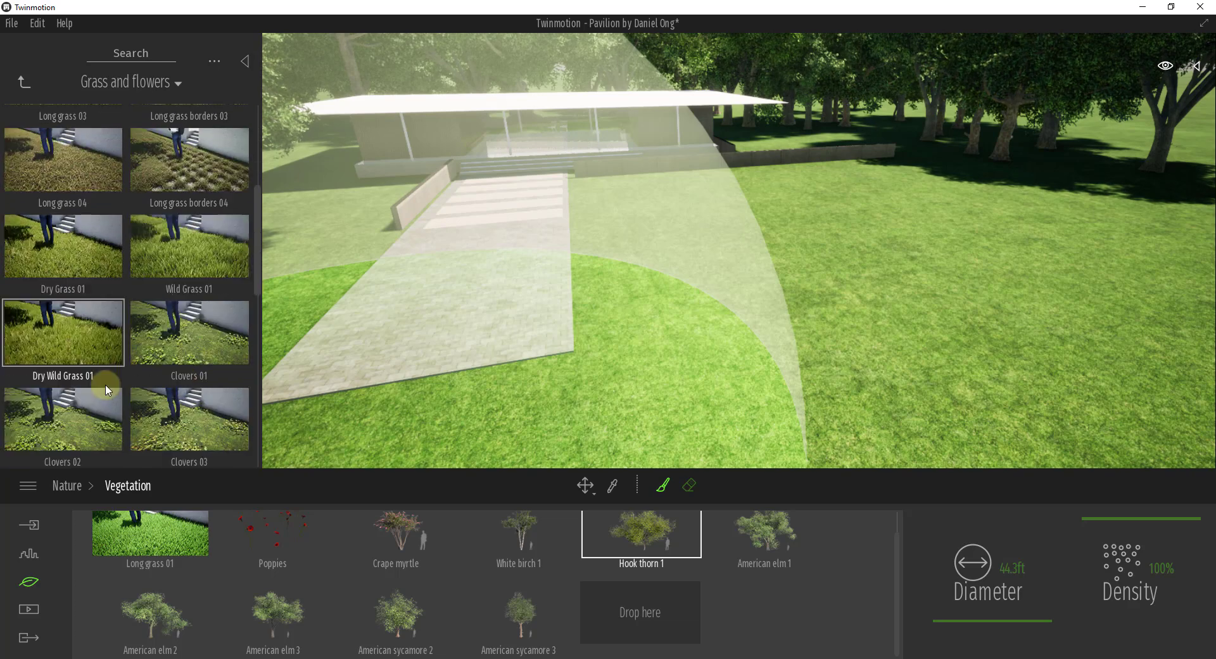
scroll(75, 339, down, 1)
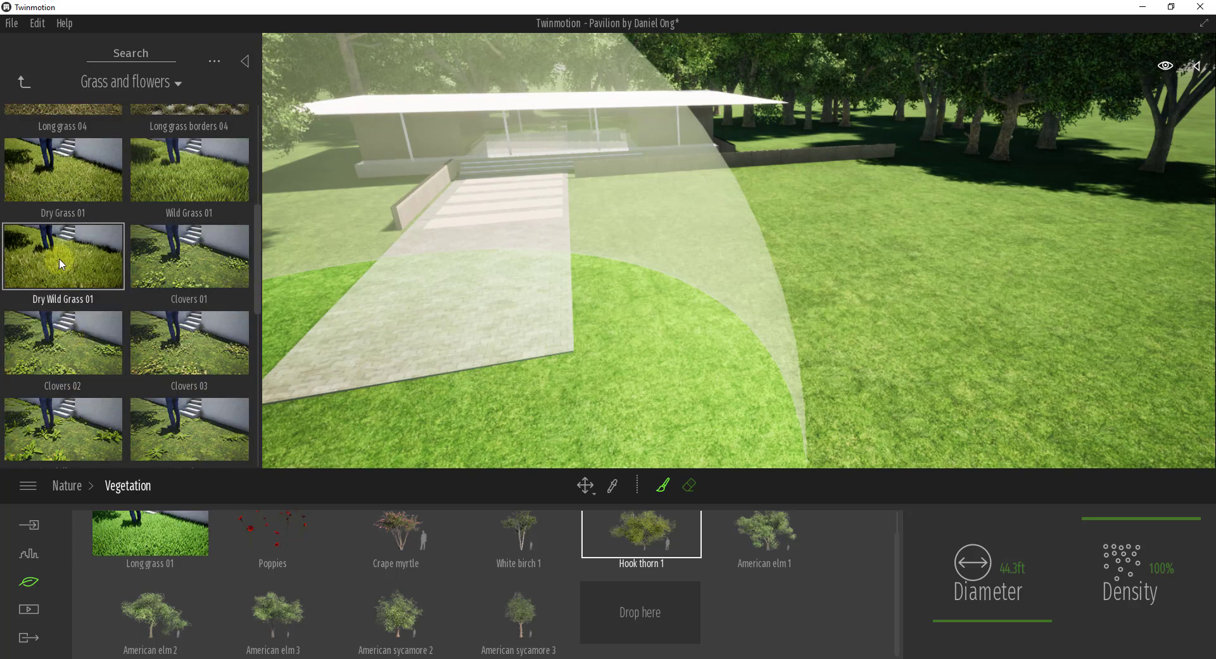
drag(64, 260, 642, 620)
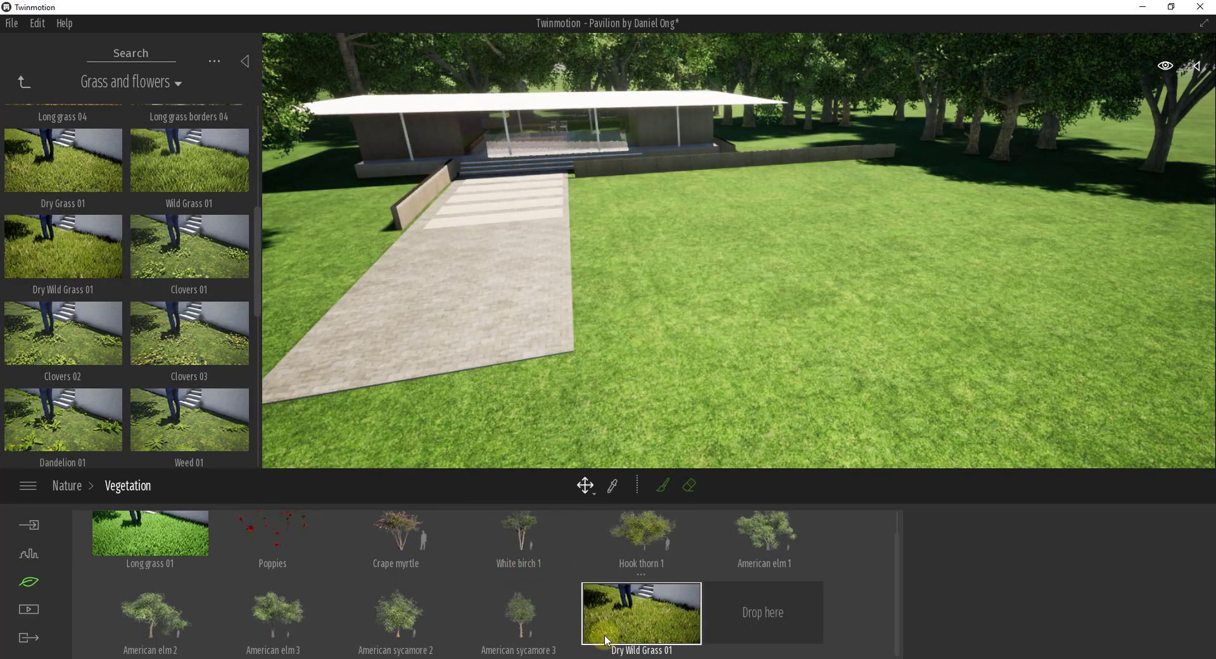
Paint Dry Wild Grass 01 over the lawn between the walkway and the long wall with the 44.3 ft brush.
click(664, 483)
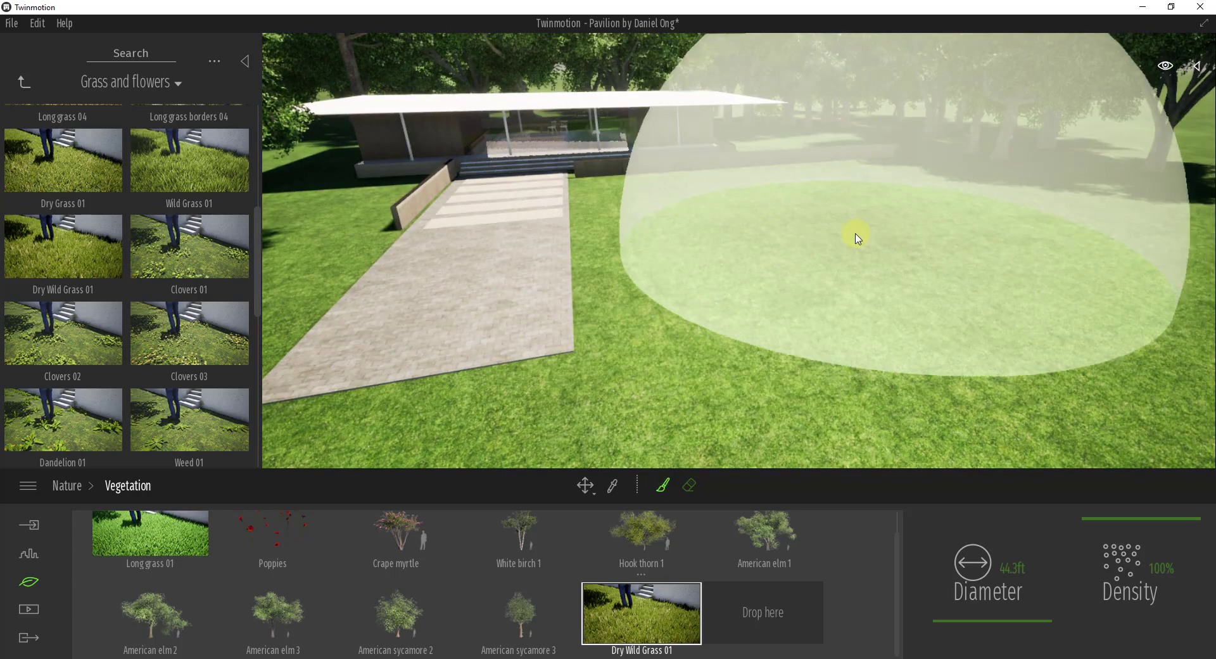
click(788, 208)
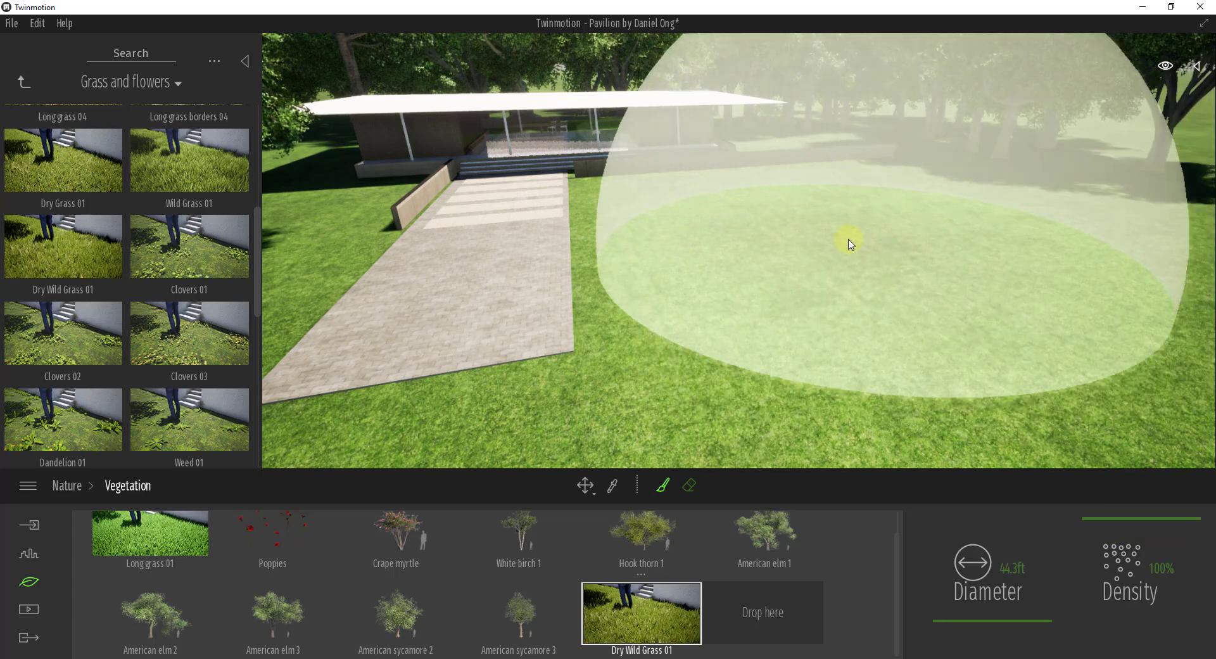
drag(833, 243, 817, 209)
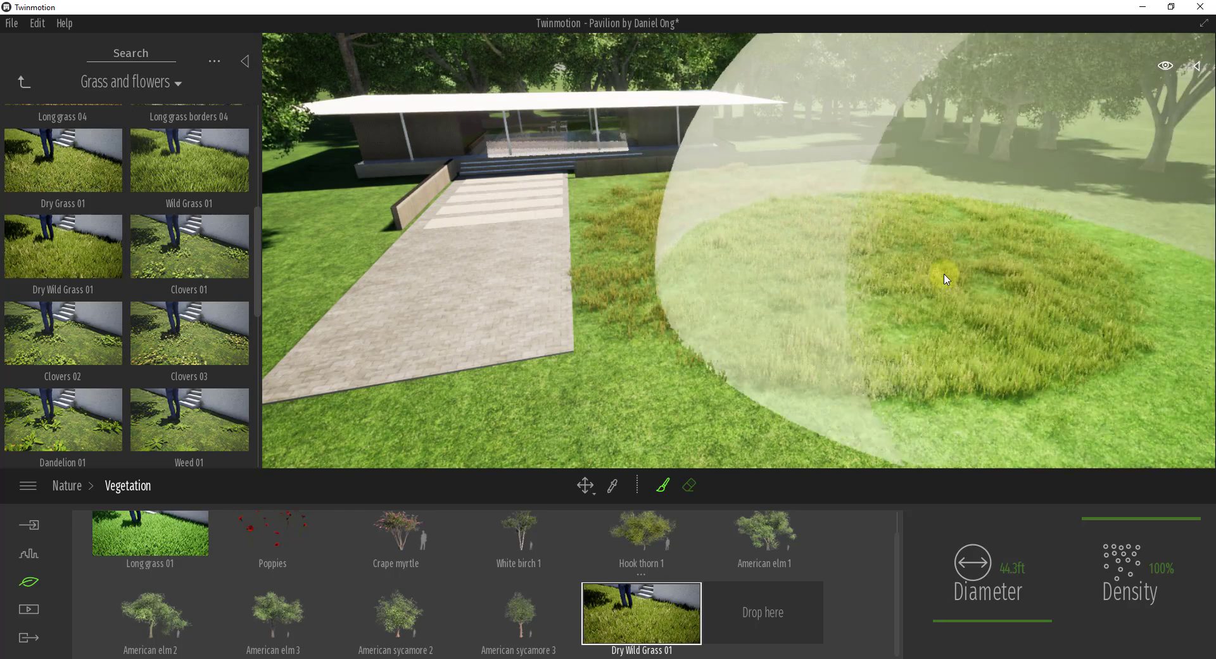
key(ctrl+z)
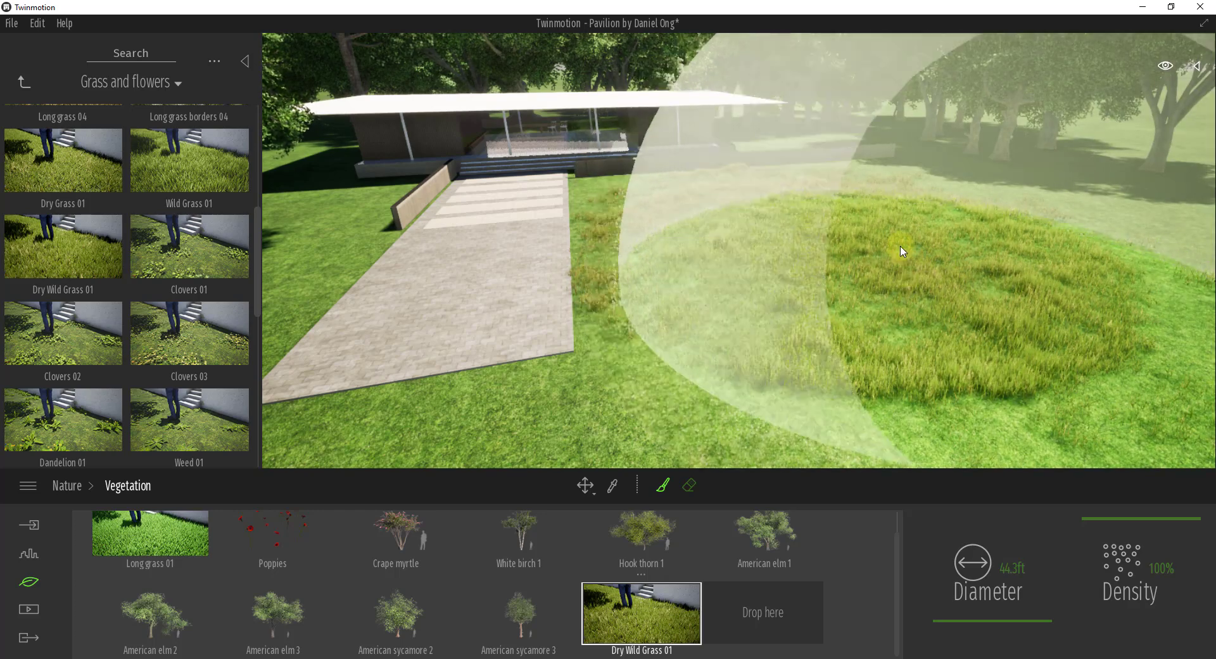
key(ctrl+y)
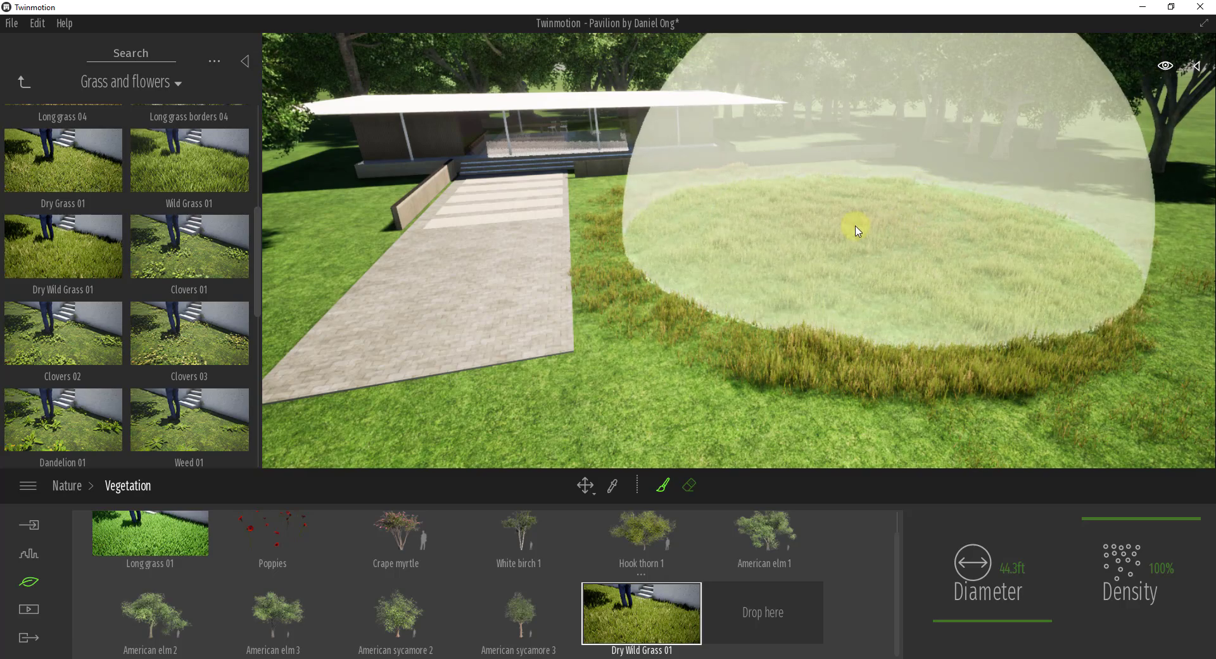
Paint Dry Wild Grass 01 on the walkway's opposite side around the lone tree, undoing the first strokes and repainting the area.
key(a)
drag(560, 209, 583, 267)
key(a)
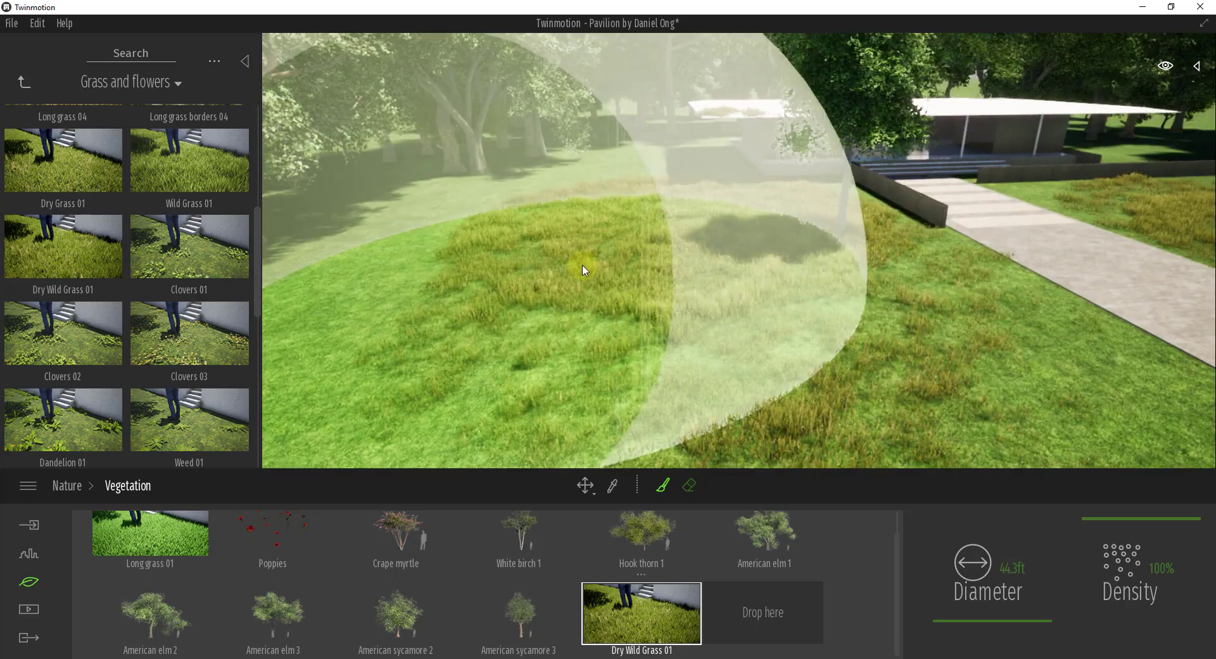
key(ctrl+z)
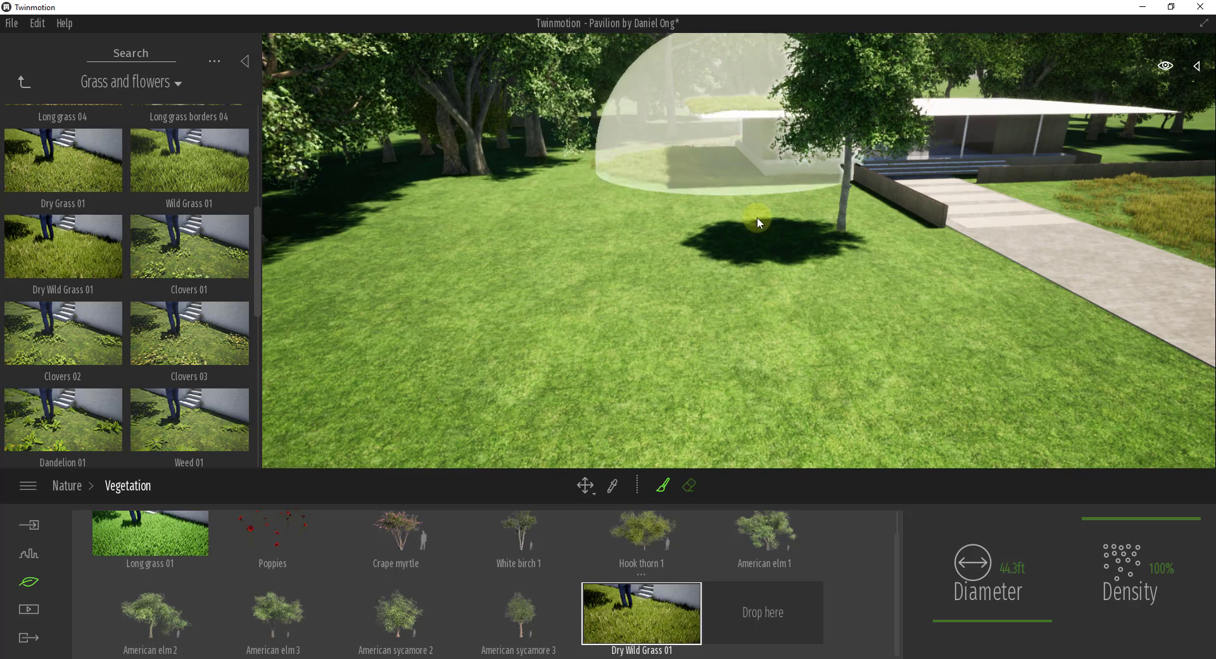
key(ctrl+z)
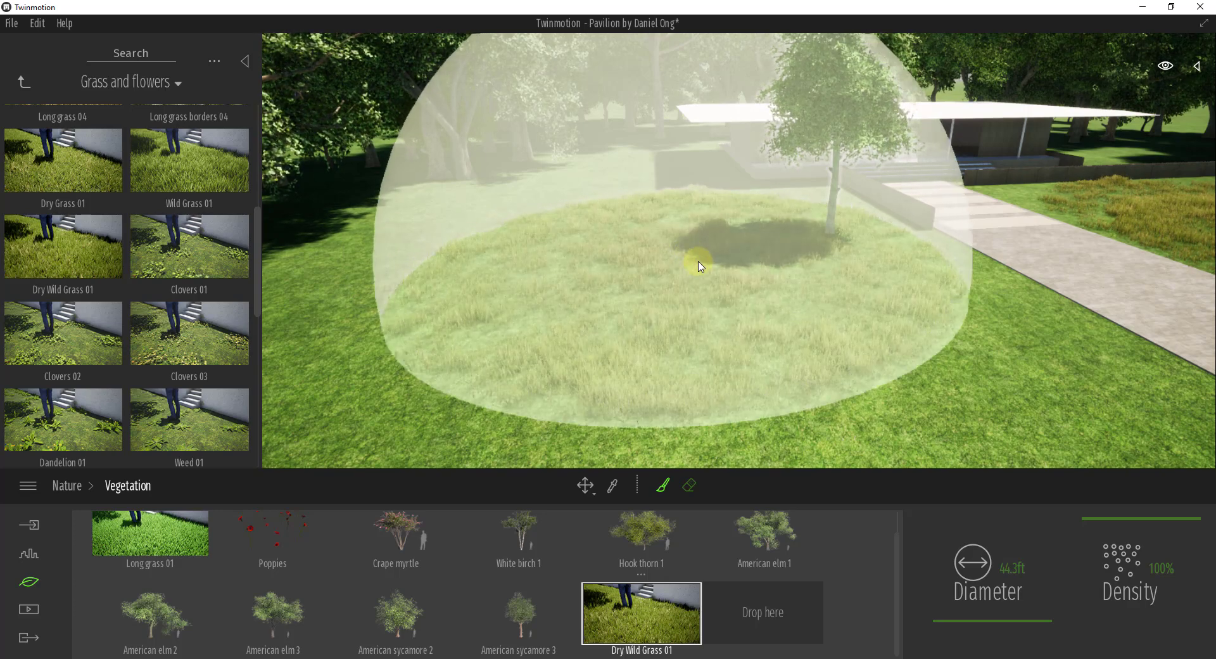
mouse_move(699, 262)
mouse_down()
mouse_move(700, 285)
mouse_move(773, 355)
mouse_up()
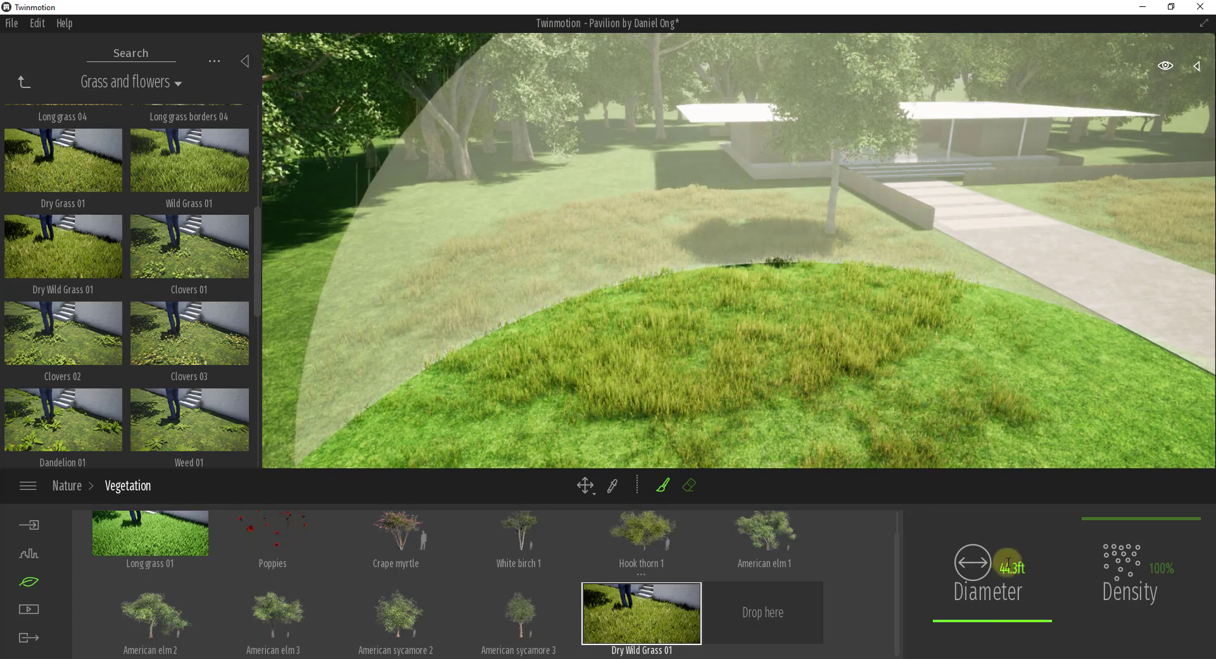
Set the vegetation brush diameter to 10 ft, with the walkway and both painted grass areas in view.
click(1039, 568)
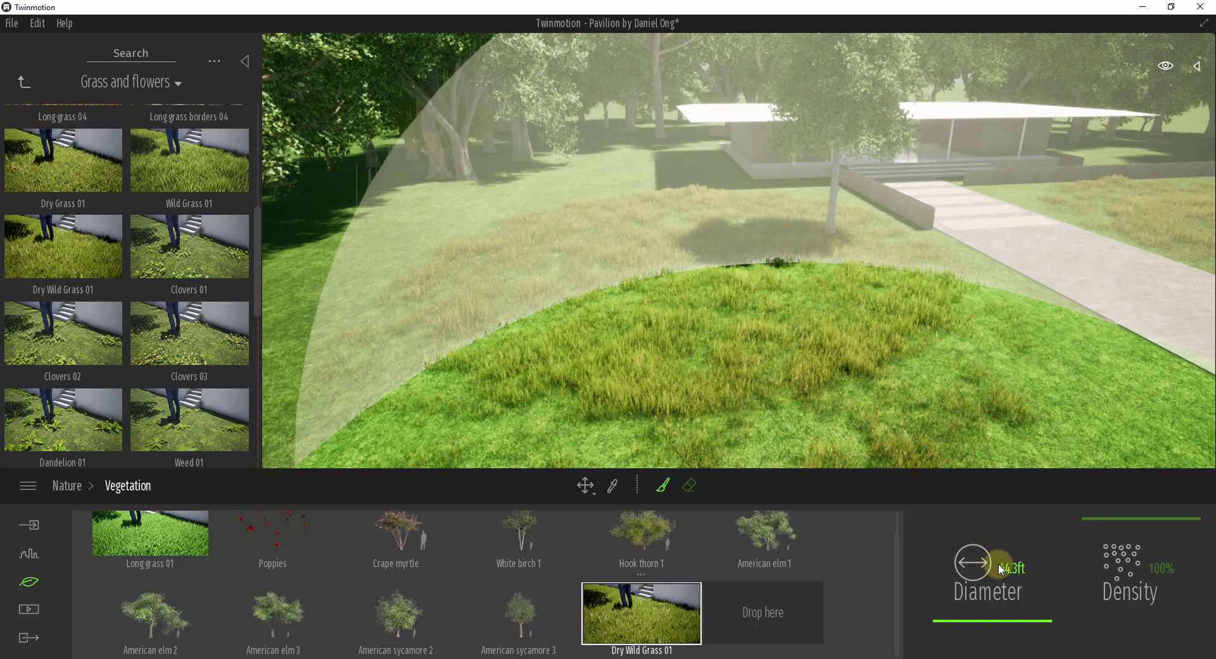
right_drag(994, 387, 961, 352)
key(d)
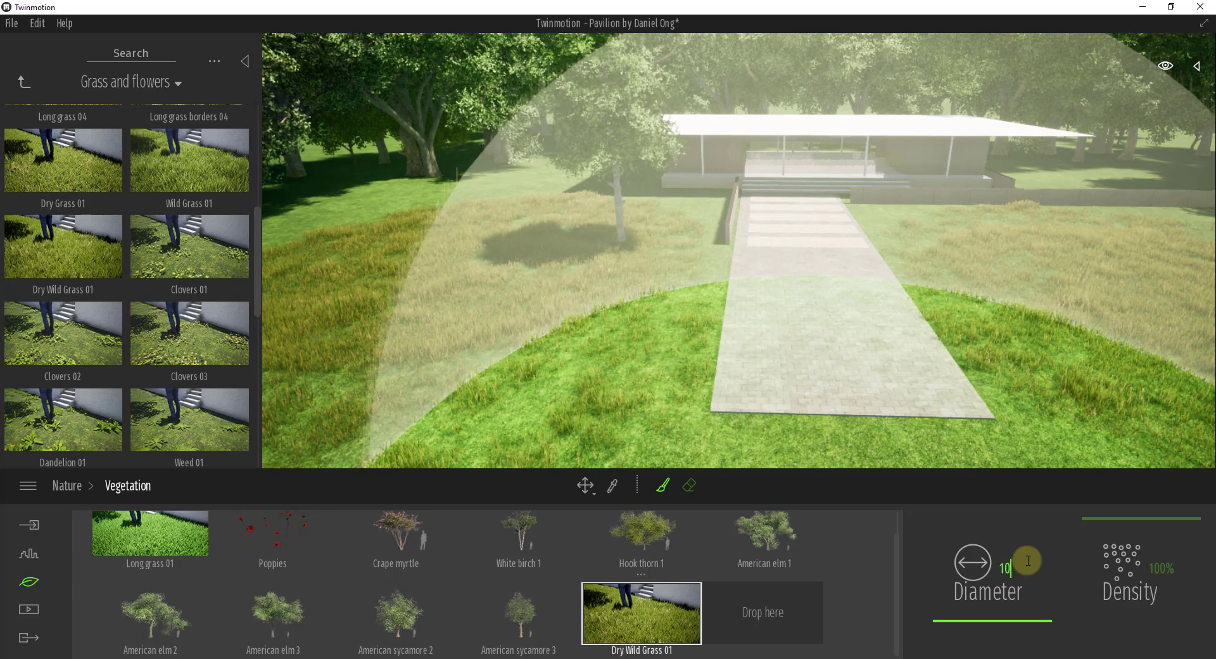
key(Return)
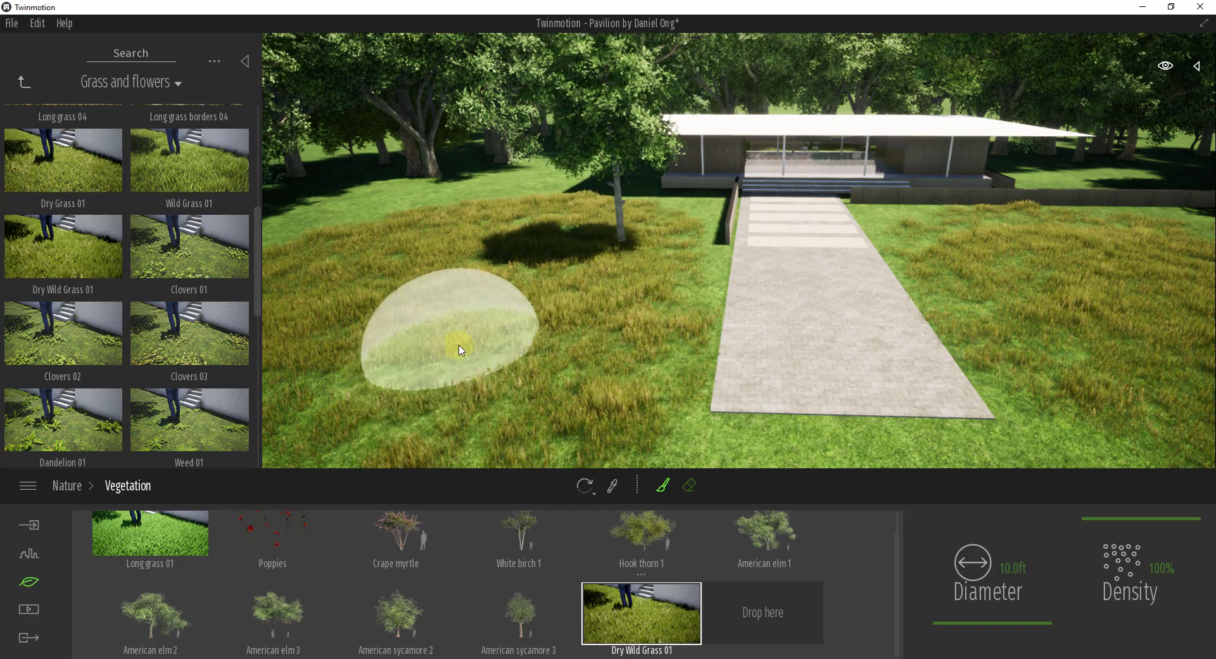
scroll(210, 238, up, 3)
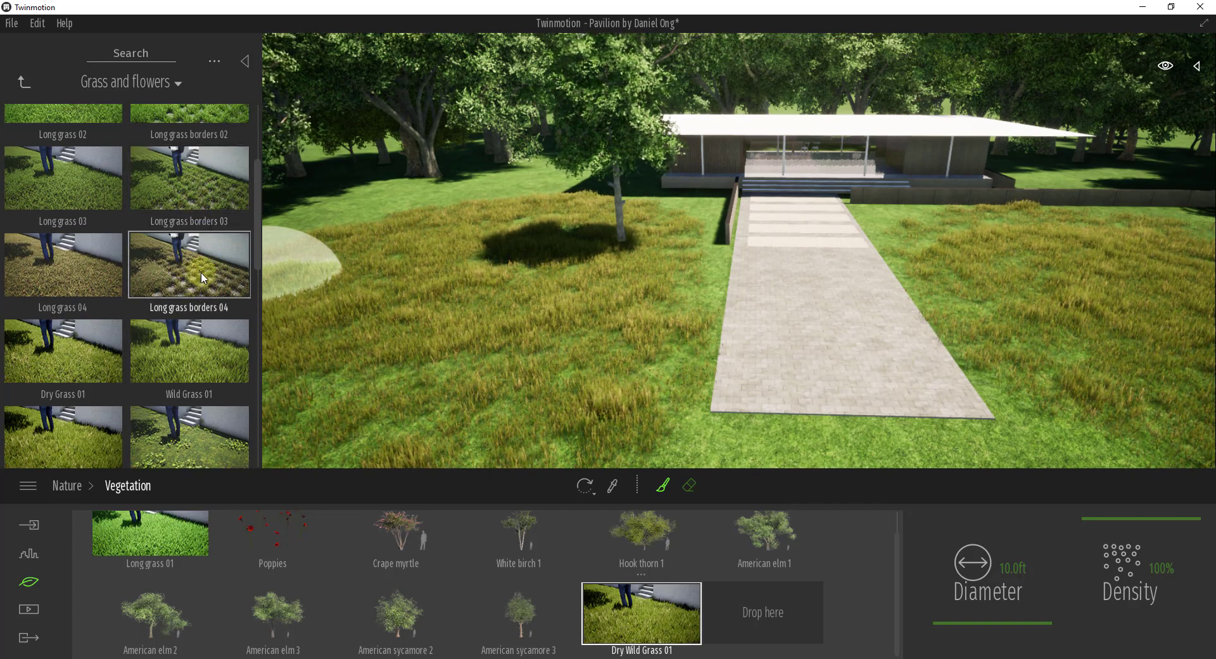
Add Long grass borders 04 to the vegetation palette and paint it along both edges of the walkway with the 10 ft brush.
scroll(195, 270, up, 1)
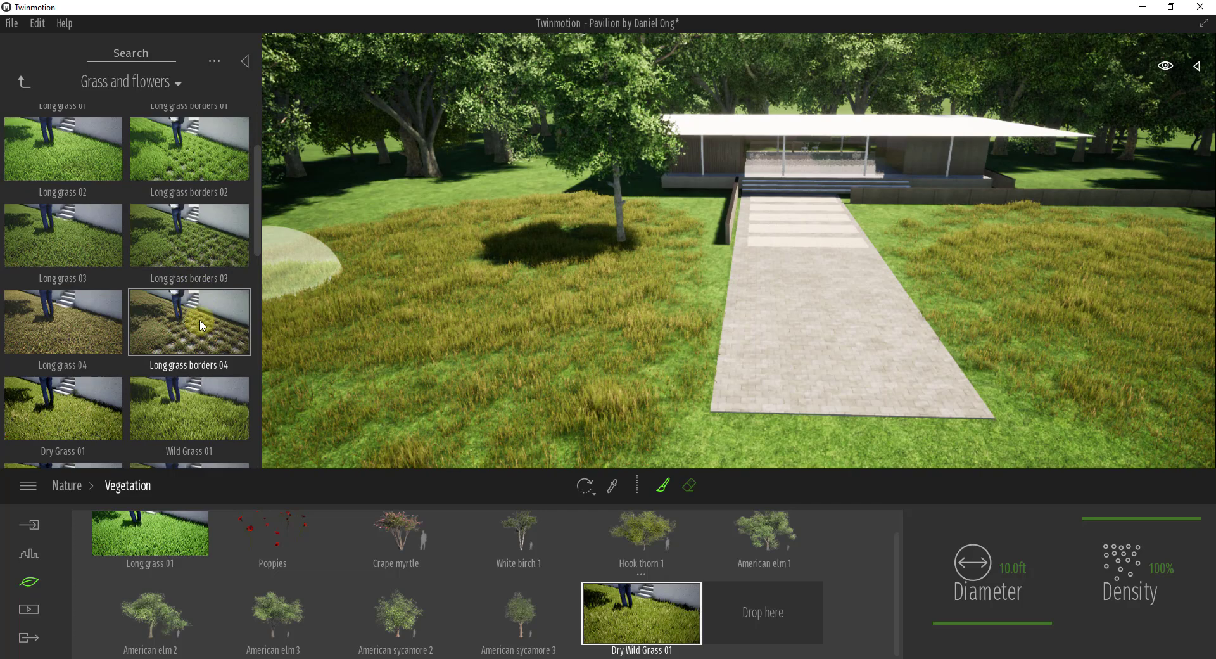
drag(201, 324, 763, 611)
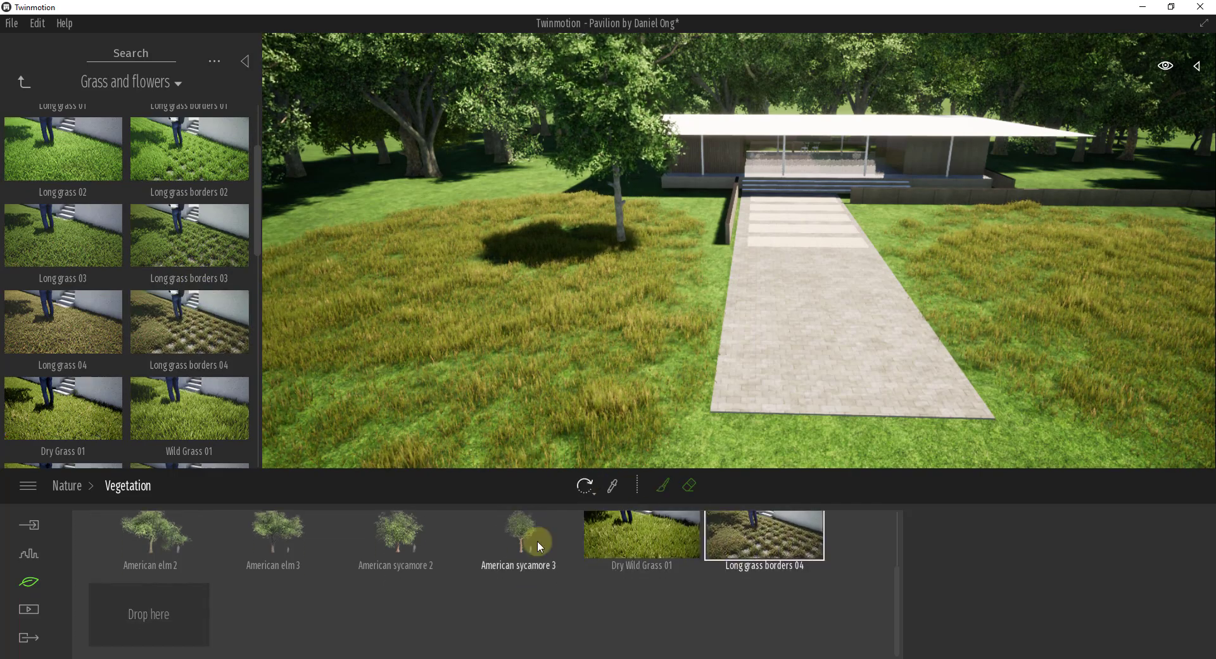
click(722, 538)
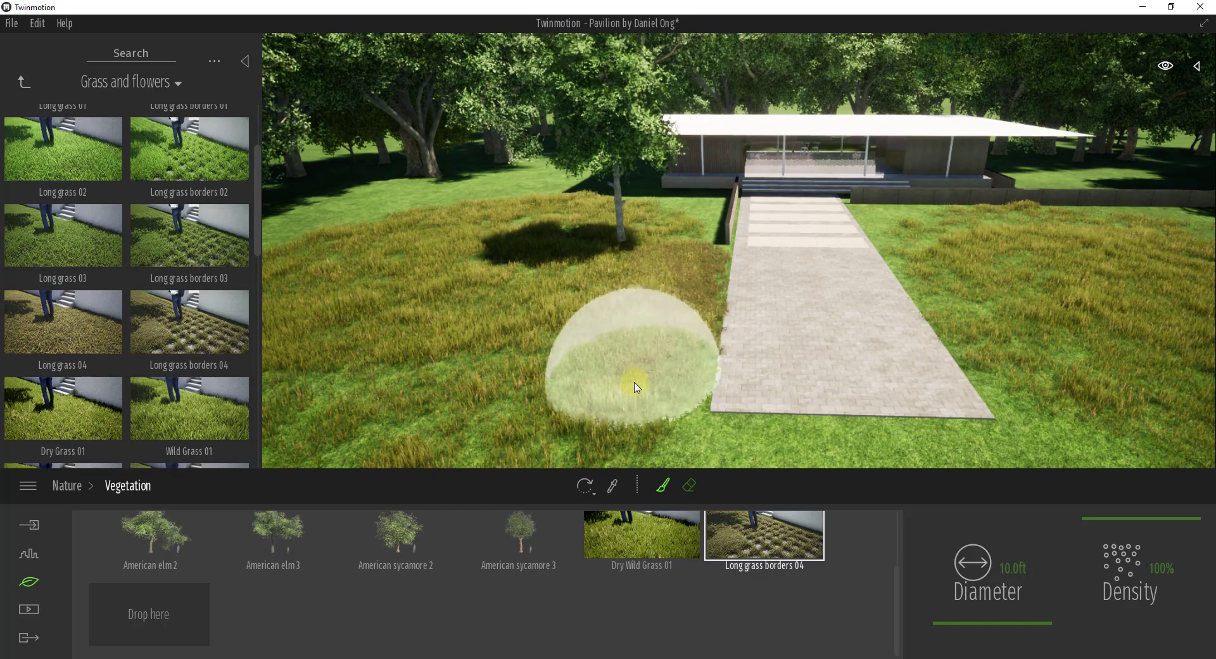
key(d)
right_drag(658, 367, 684, 326)
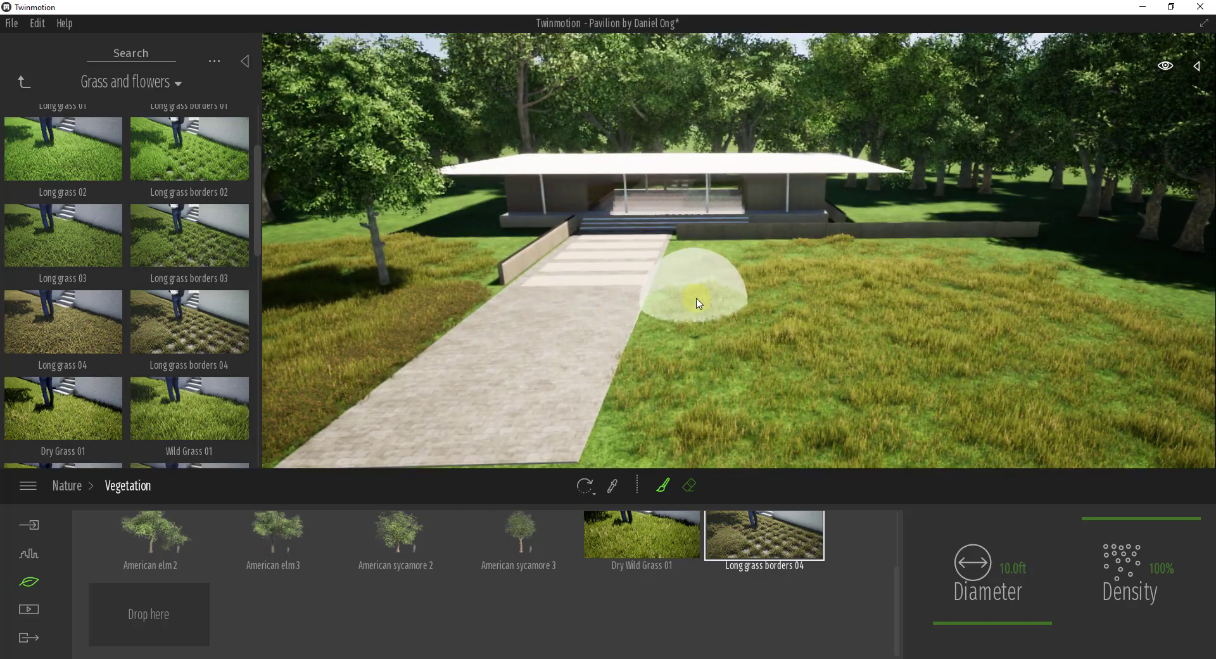
mouse_move(699, 298)
mouse_down()
mouse_move(706, 247)
mouse_move(720, 241)
mouse_move(833, 258)
mouse_move(802, 253)
mouse_move(692, 329)
mouse_move(678, 425)
mouse_move(725, 398)
mouse_move(783, 333)
mouse_up()
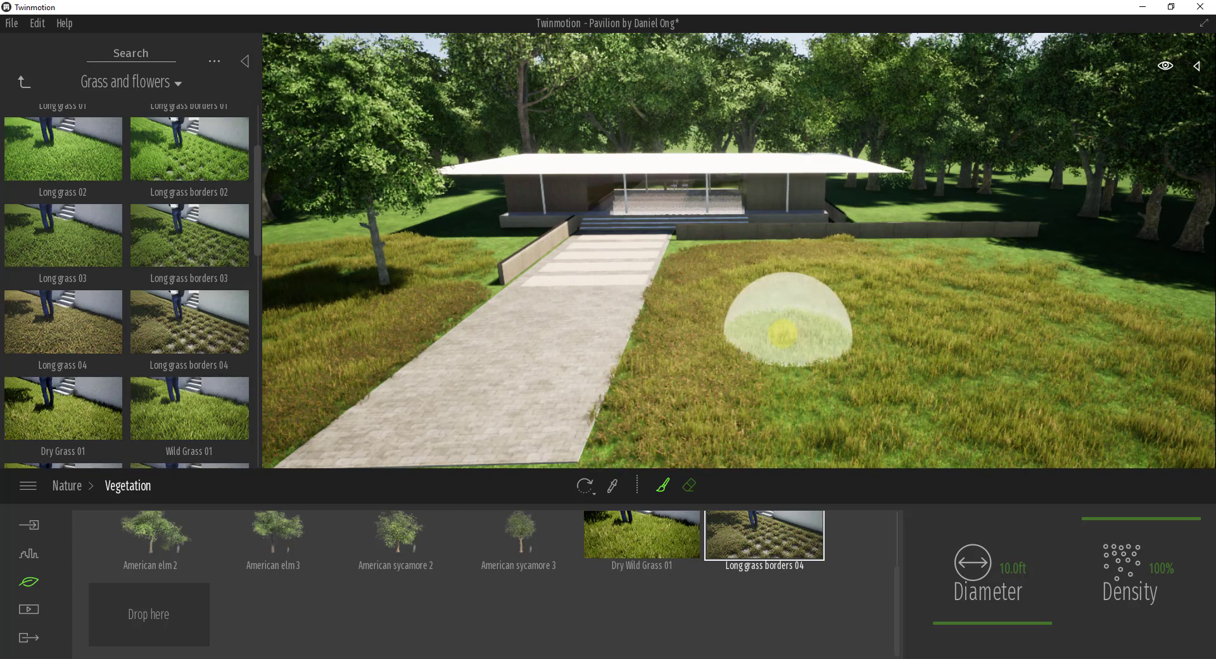
right_drag(782, 333, 782, 333)
Select Poppies in the vegetation palette and set the brush diameter to 24.5 ft.
scroll(430, 554, up, 2)
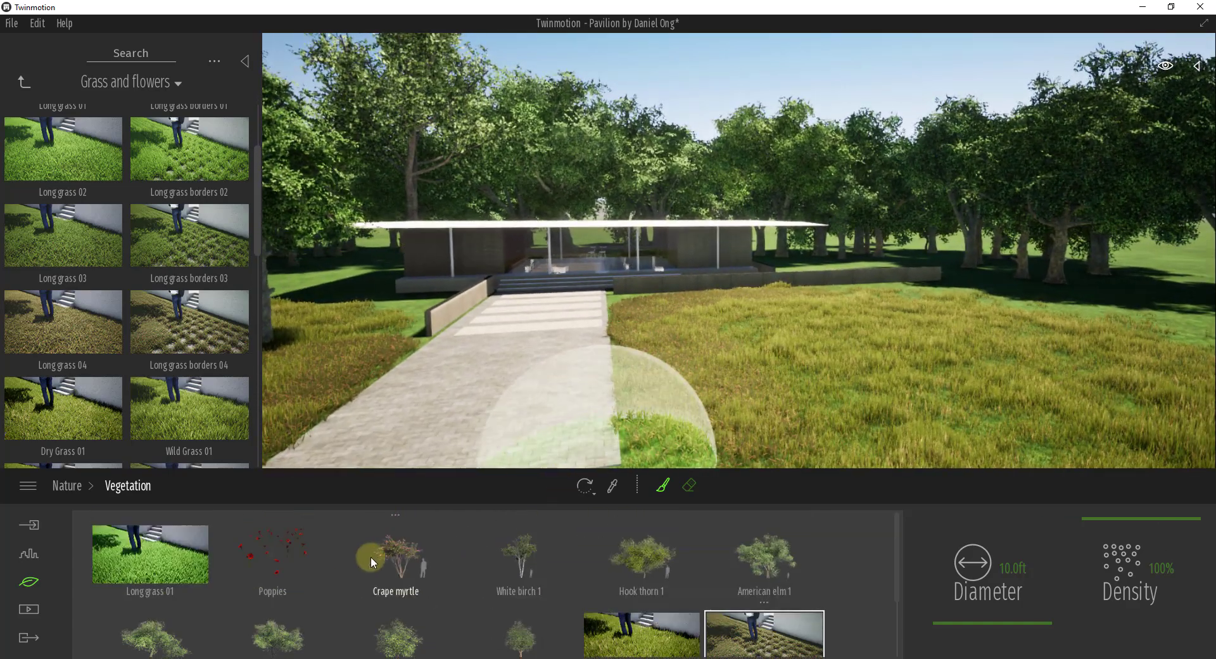
click(271, 561)
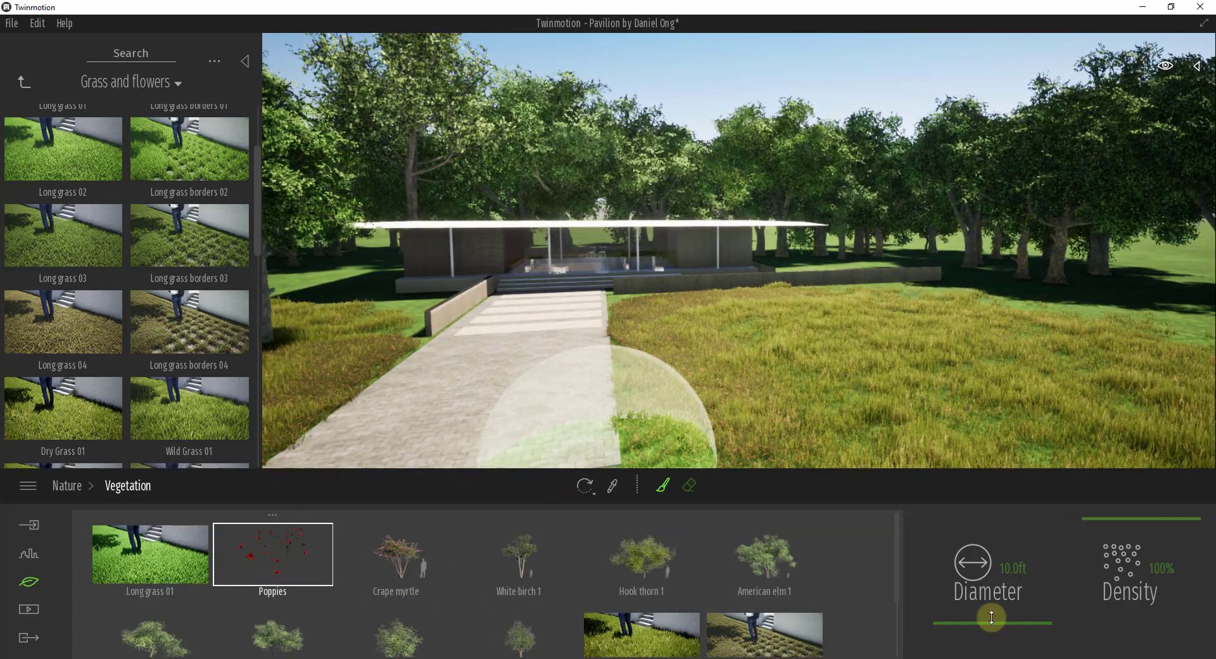
drag(991, 616, 991, 625)
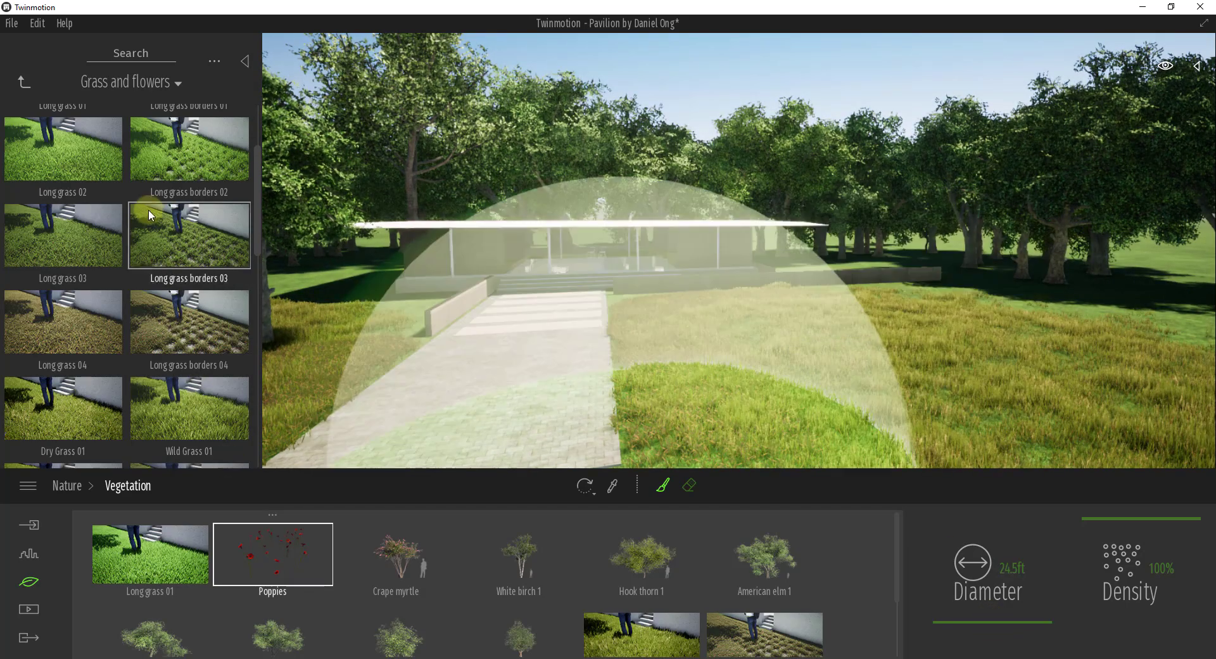
Add Buttercups from Grass and flowers to the vegetation palette and select them together with Poppies.
scroll(190, 304, down, 5)
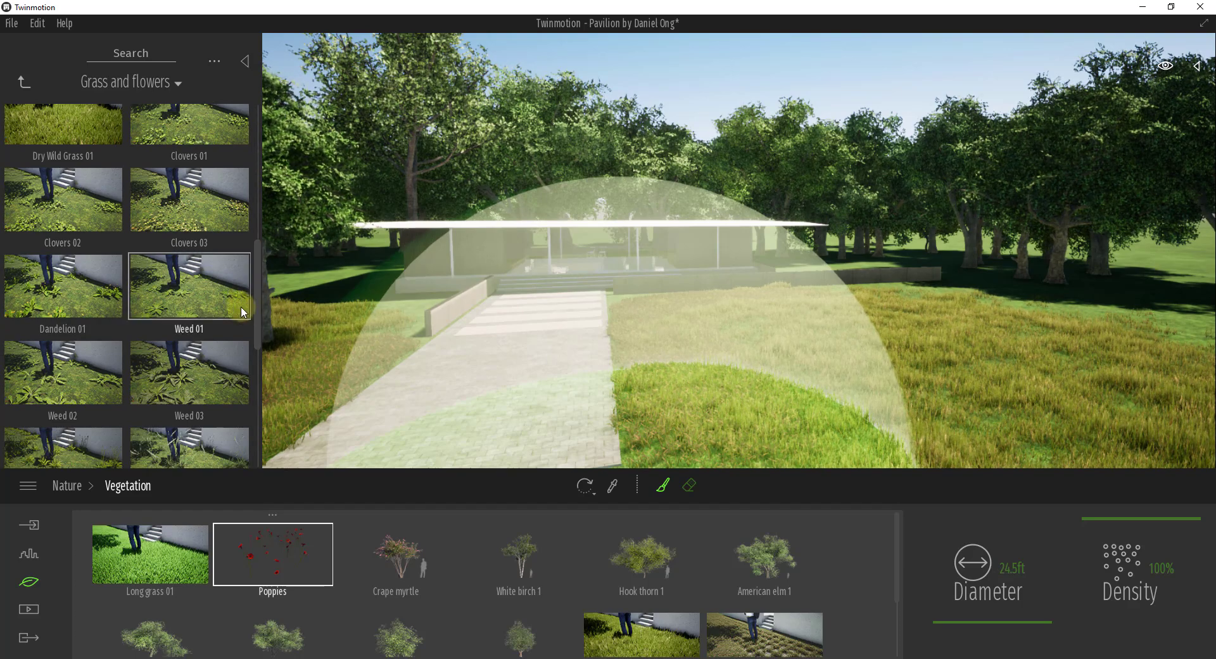
scroll(190, 279, down, 5)
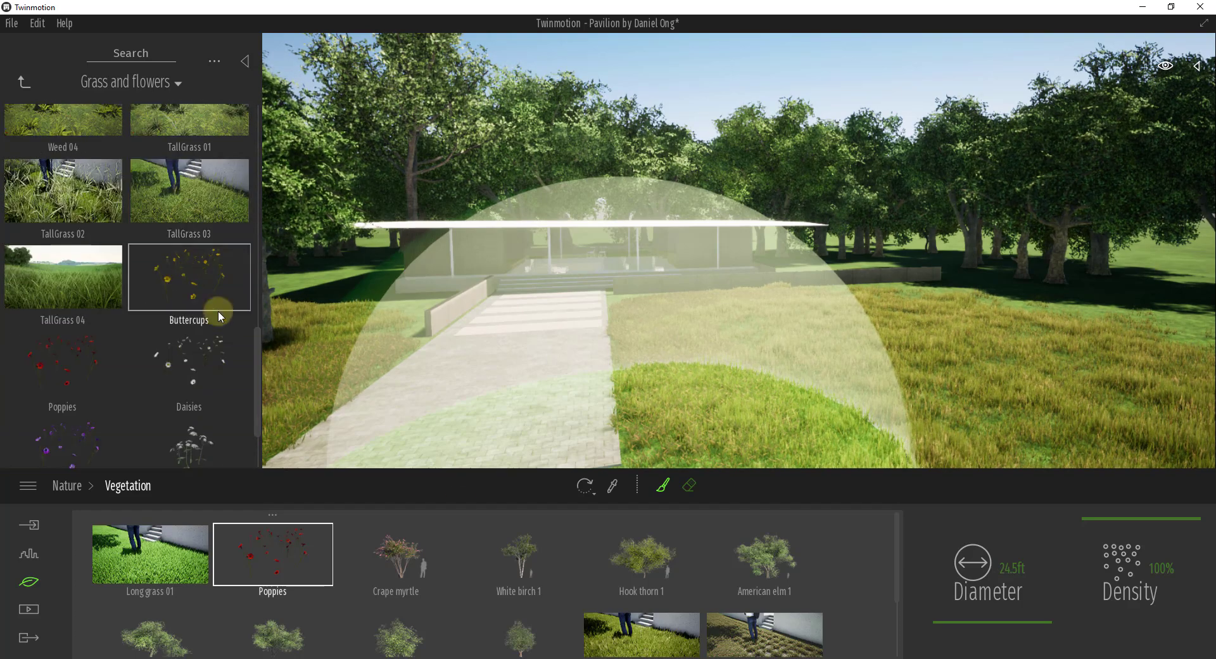
scroll(321, 585, down, 1)
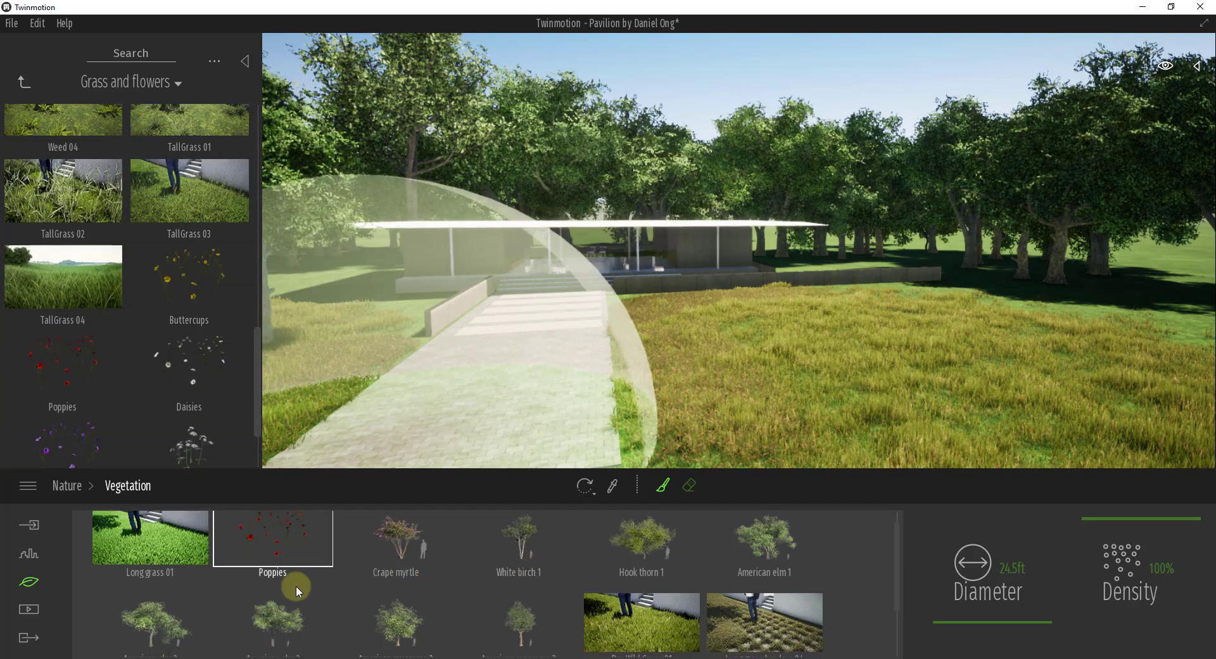
drag(276, 585, 159, 613)
scroll(276, 599, up, 1)
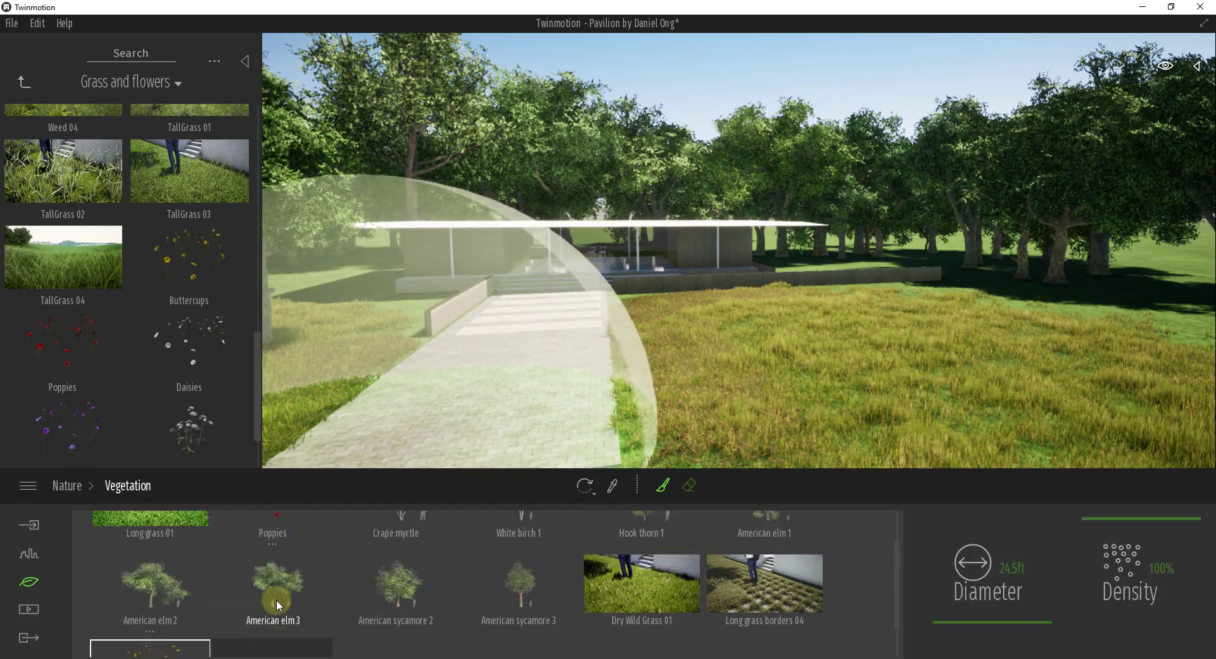
click(288, 525)
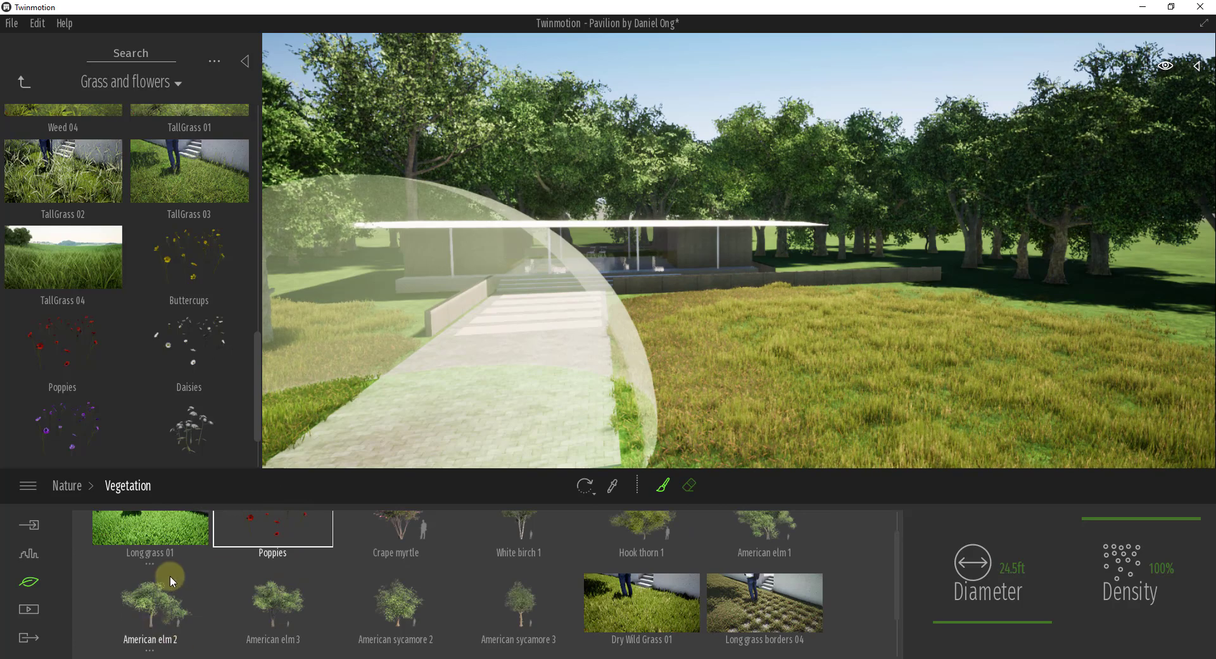
scroll(169, 575, down, 1)
click(150, 608)
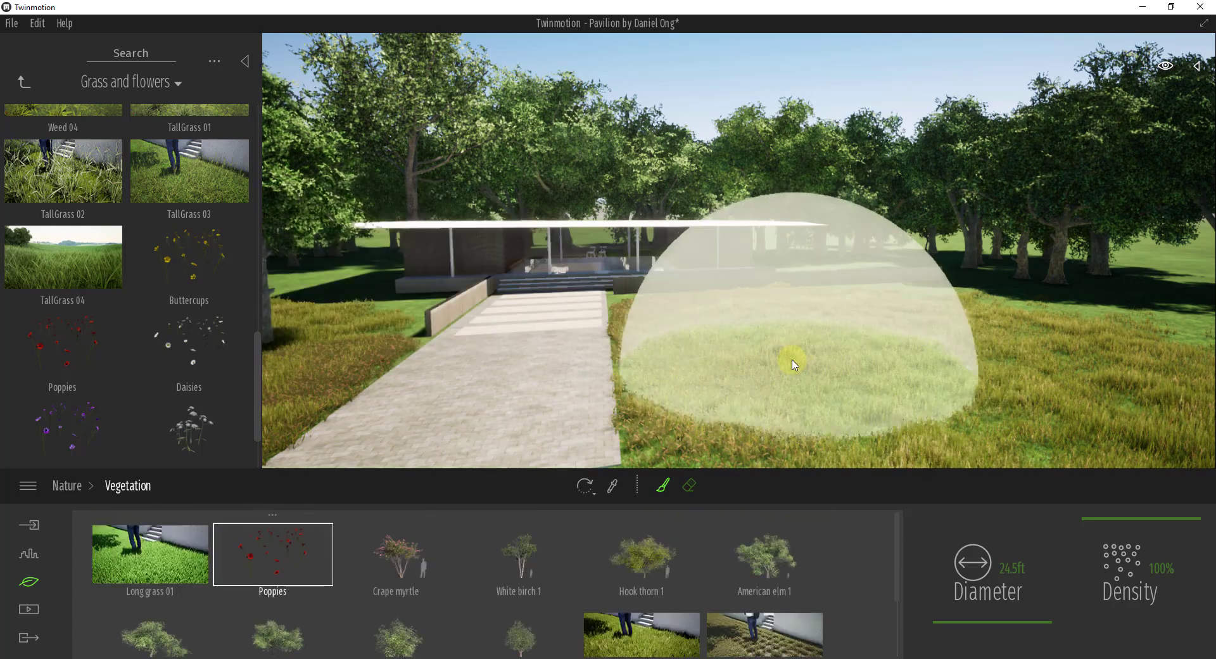
Paint Poppies and Buttercups over the grass between the walkway and the long wall, replacing the dense first stroke with 4% density.
drag(787, 352, 1018, 318)
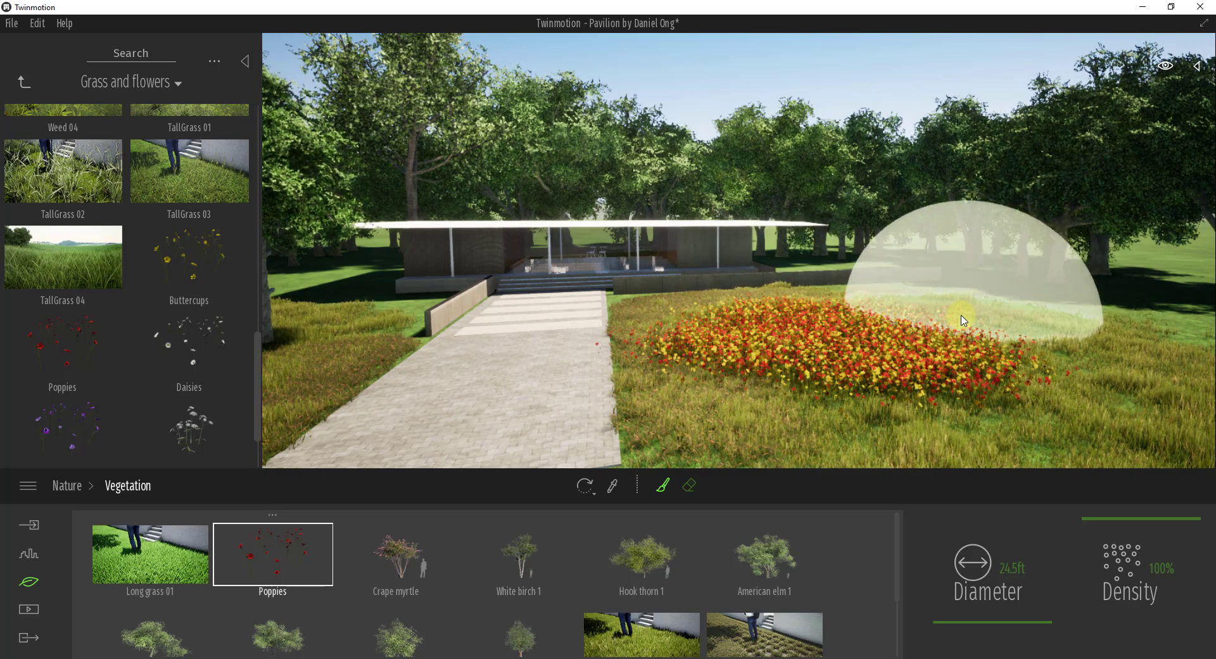
drag(1104, 518, 1117, 630)
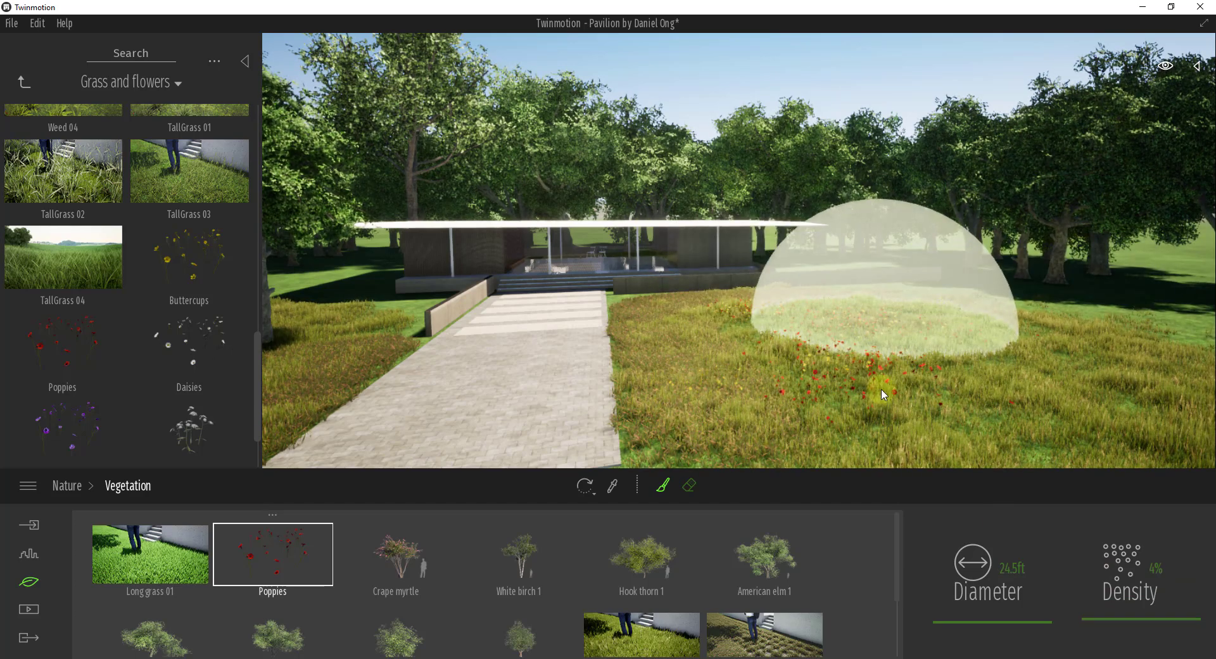
drag(881, 390, 1013, 405)
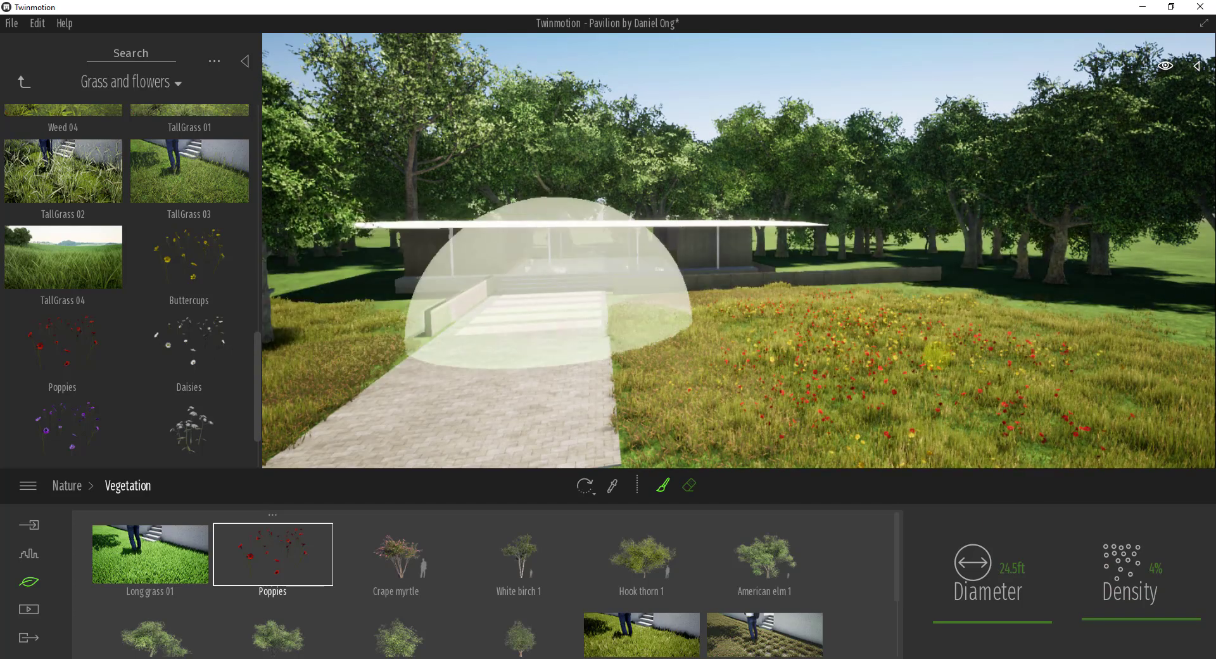
scroll(936, 355, up, 3)
scroll(936, 354, down, 1)
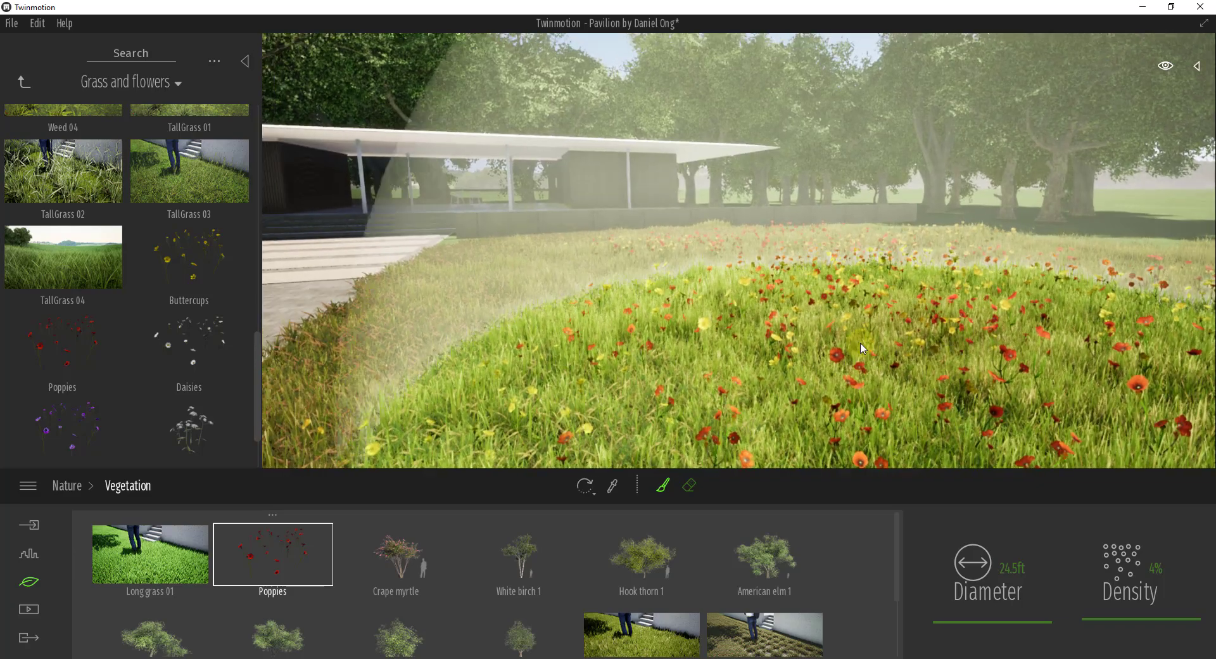
scroll(851, 274, down, 5)
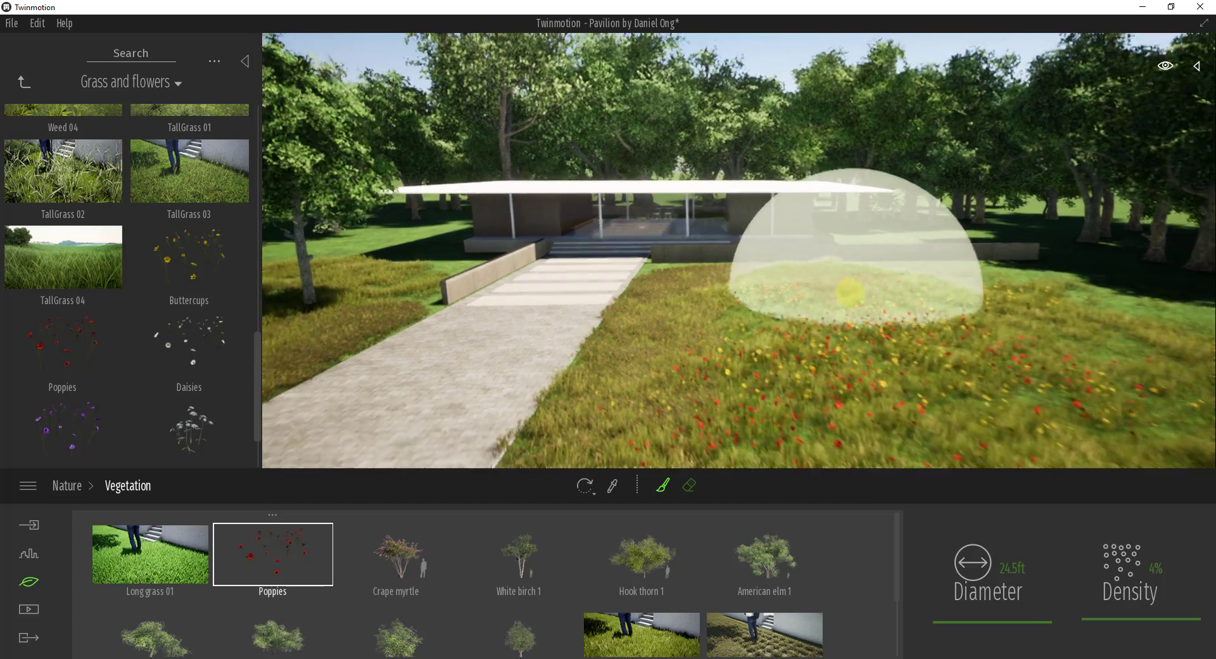
Add Rock 6, Rock 7 and Rock 9 from the Rocks library to the vegetation palette.
scroll(640, 556, down, 2)
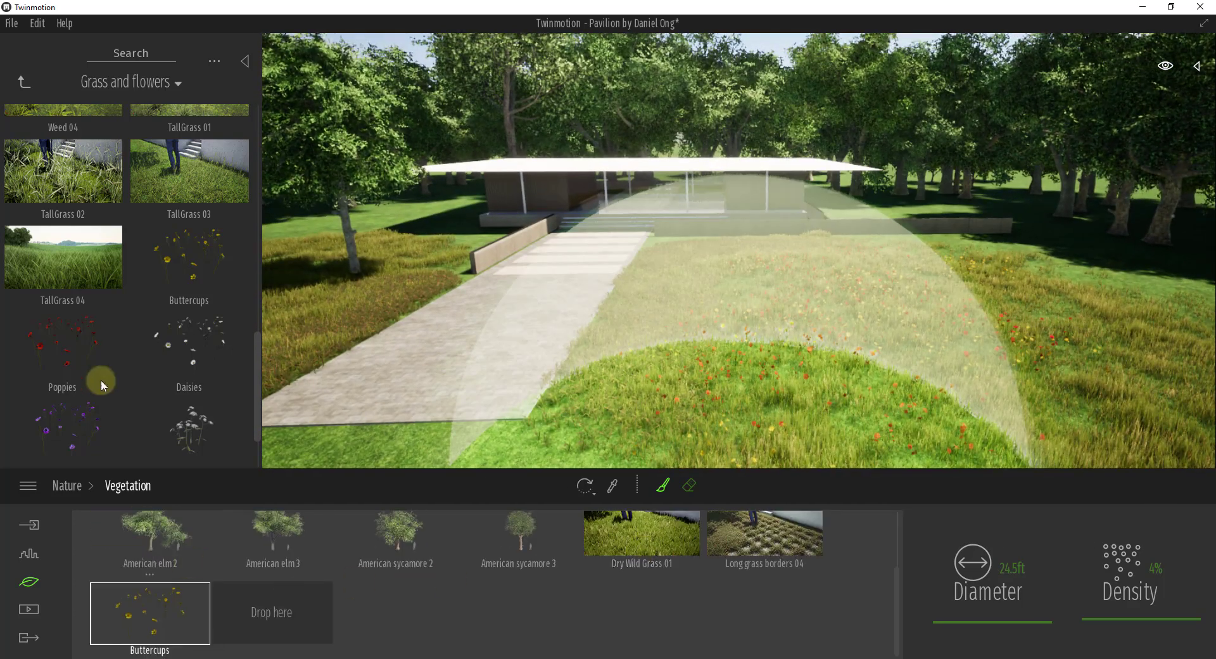
click(22, 87)
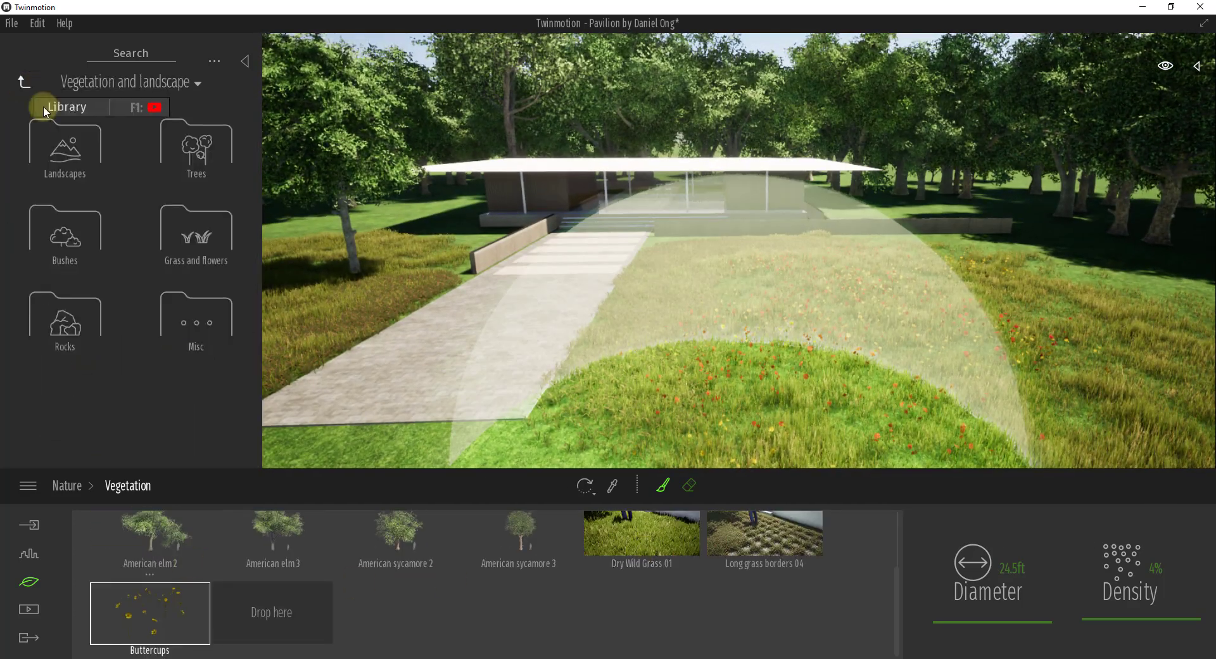
click(71, 338)
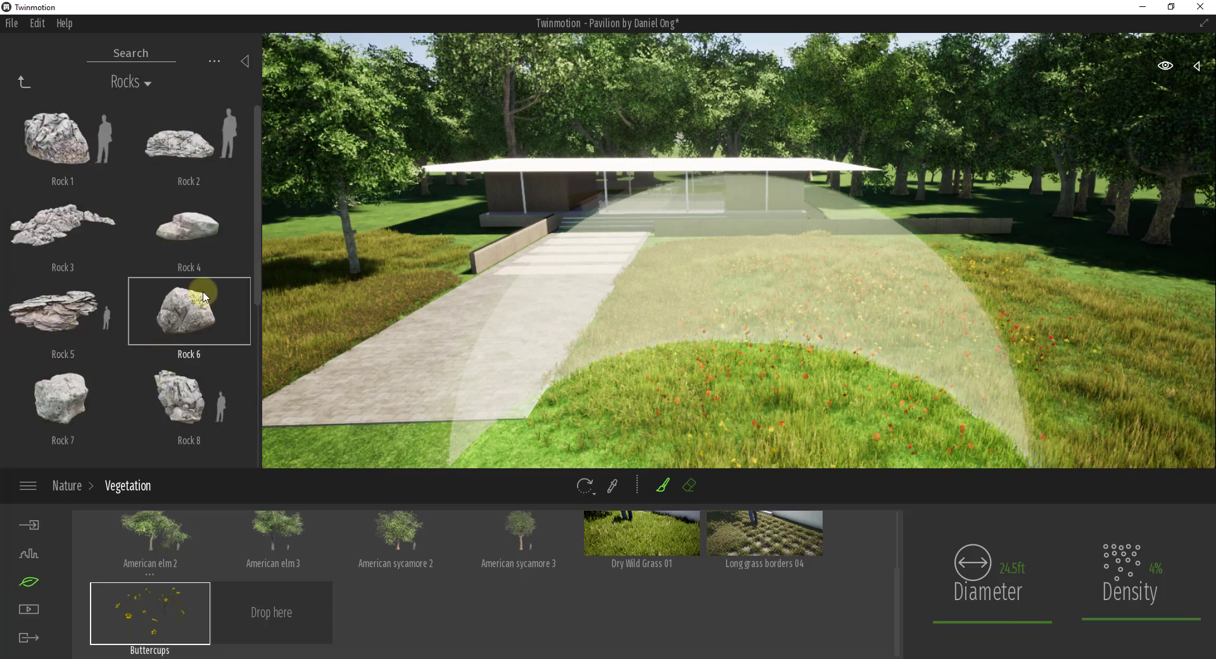
click(194, 323)
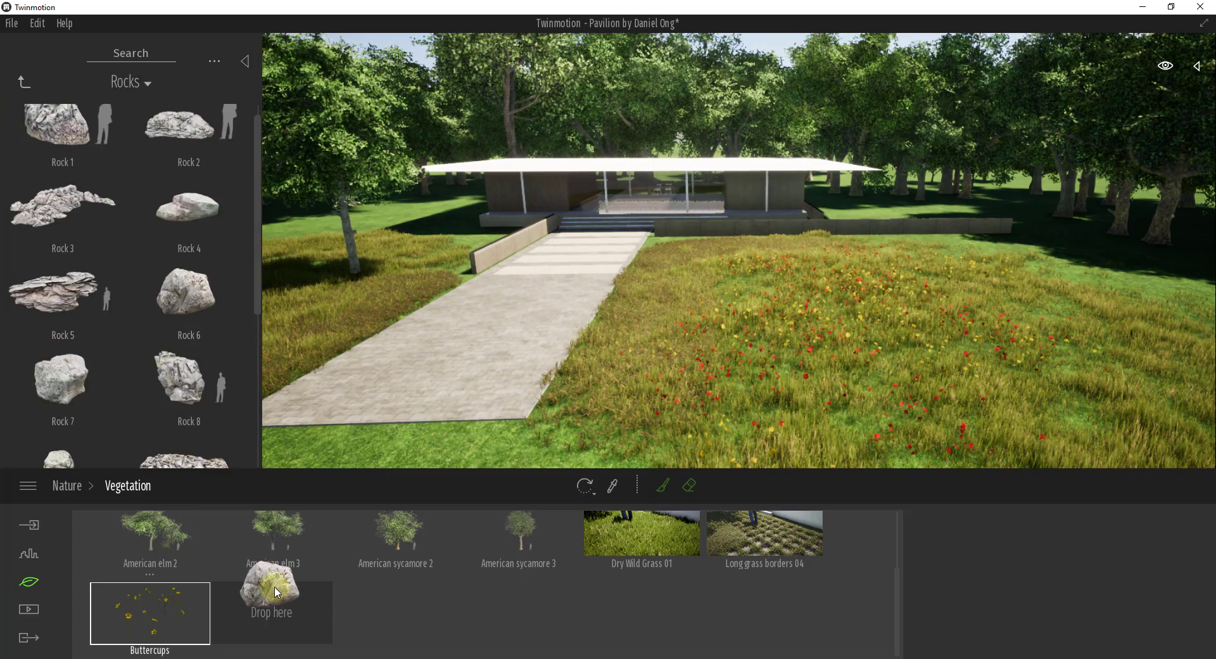
click(131, 410)
scroll(95, 329, down, 3)
click(53, 282)
click(726, 345)
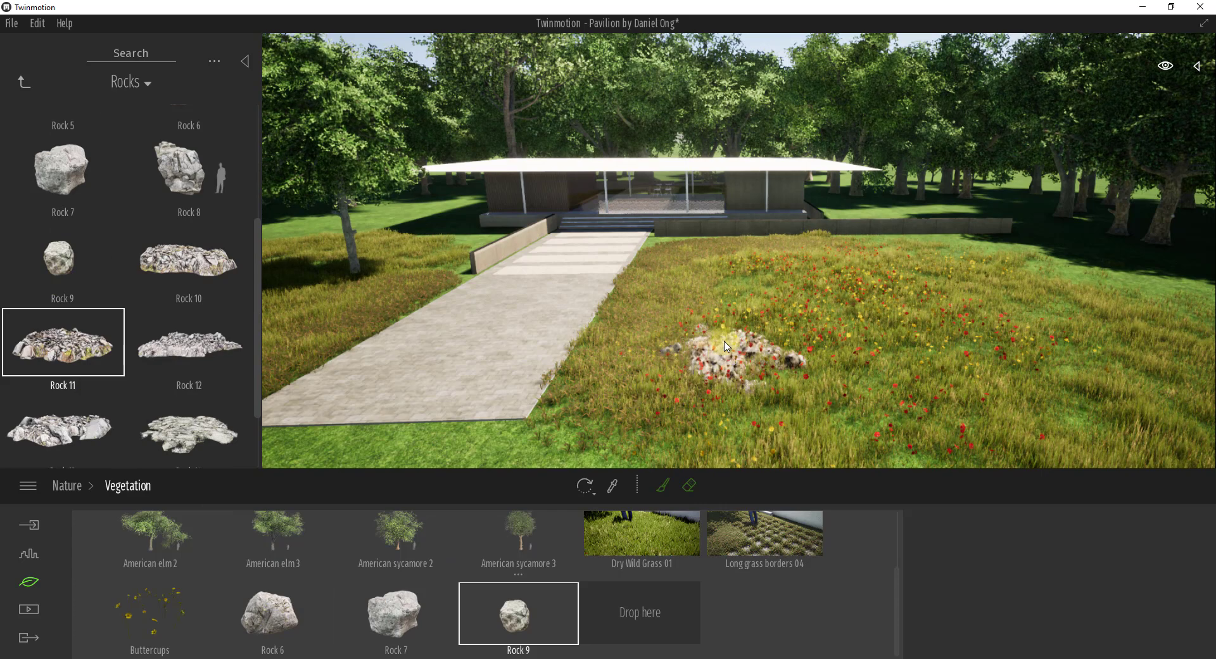
Paint Rock 6, Rock 7 and Rock 9 together around the flower meadow and behind the lone tree at 4% density.
click(675, 485)
click(658, 488)
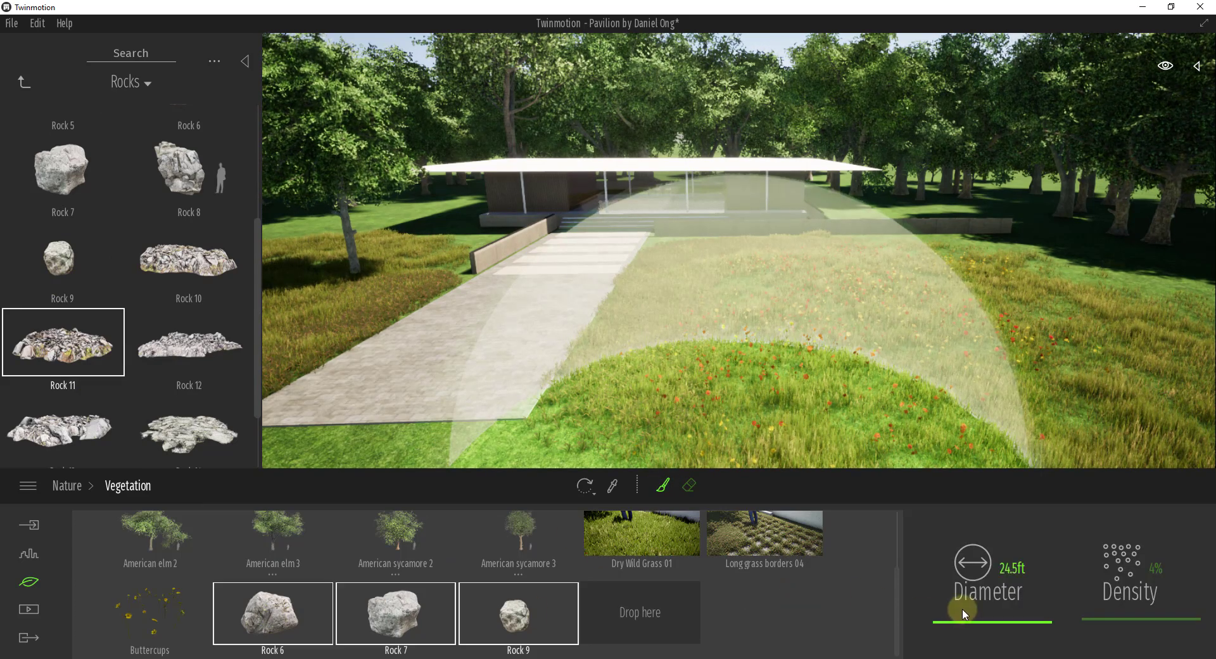
mouse_move(963, 615)
mouse_down()
mouse_move(979, 616)
mouse_move(955, 620)
mouse_move(977, 621)
mouse_up()
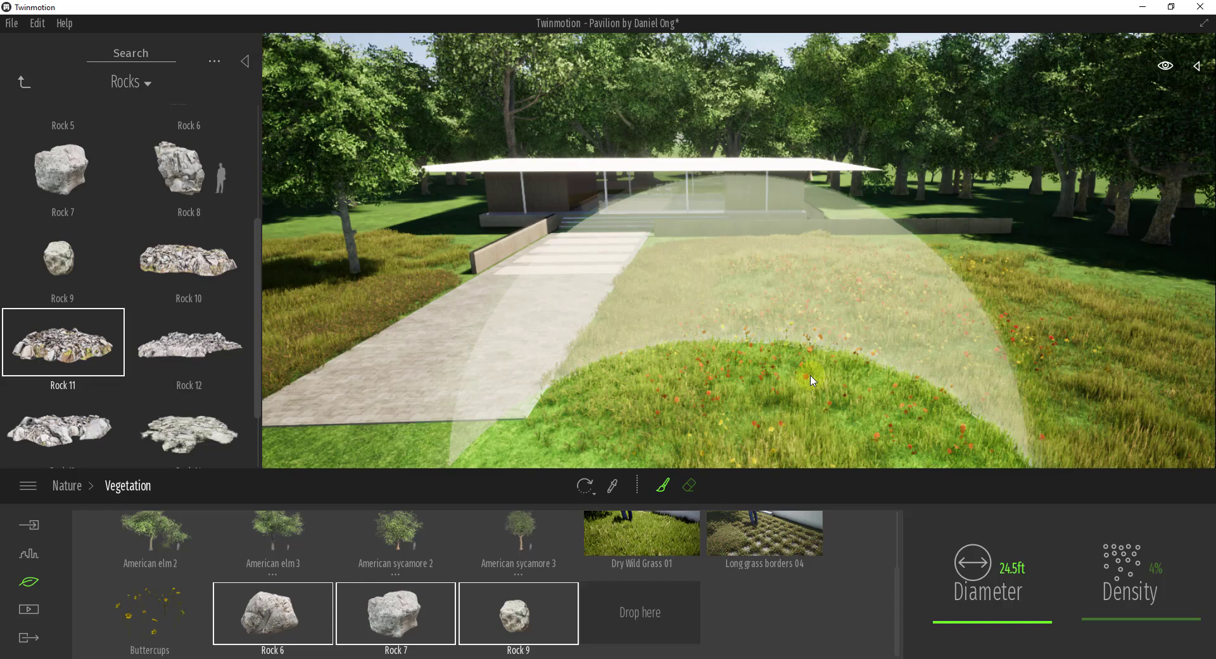
click(811, 380)
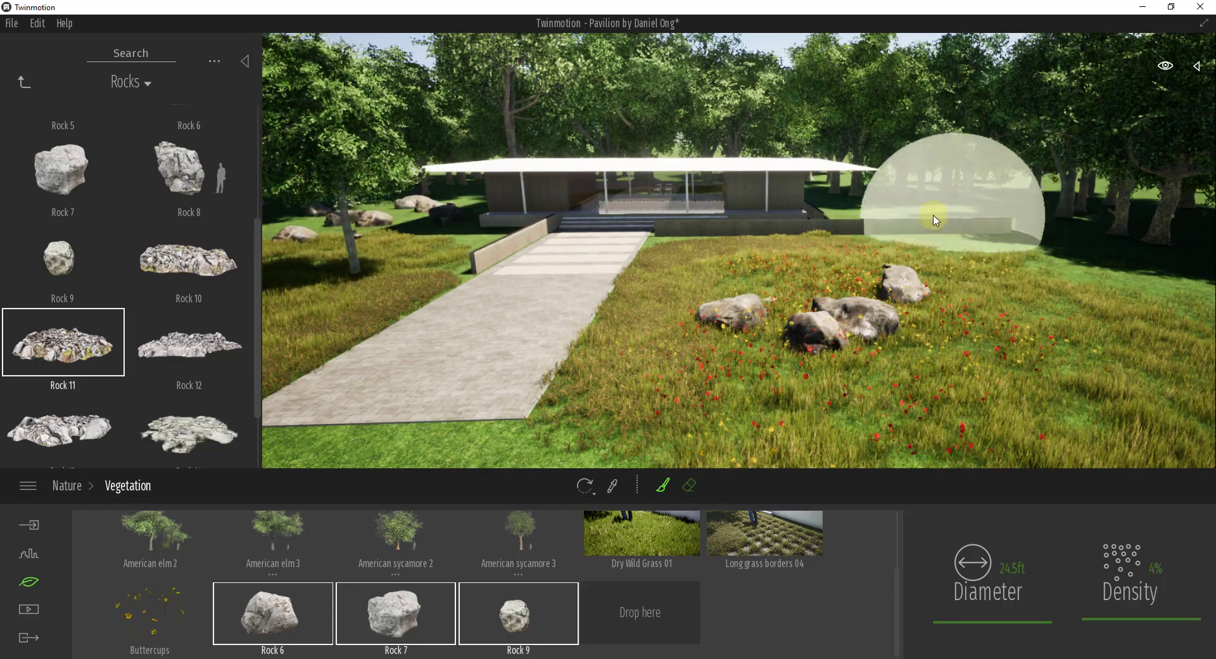
click(1026, 374)
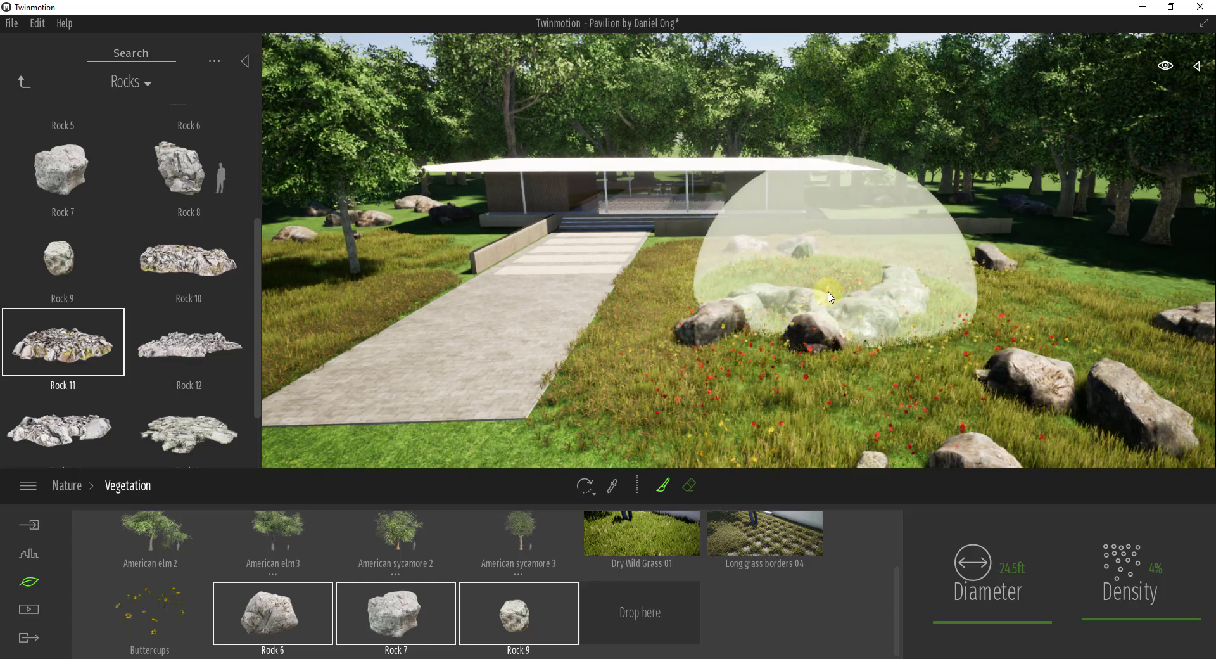
Erase the painted rocks from the flower meadow and along the long wall with the 24.5 ft eraser.
click(689, 486)
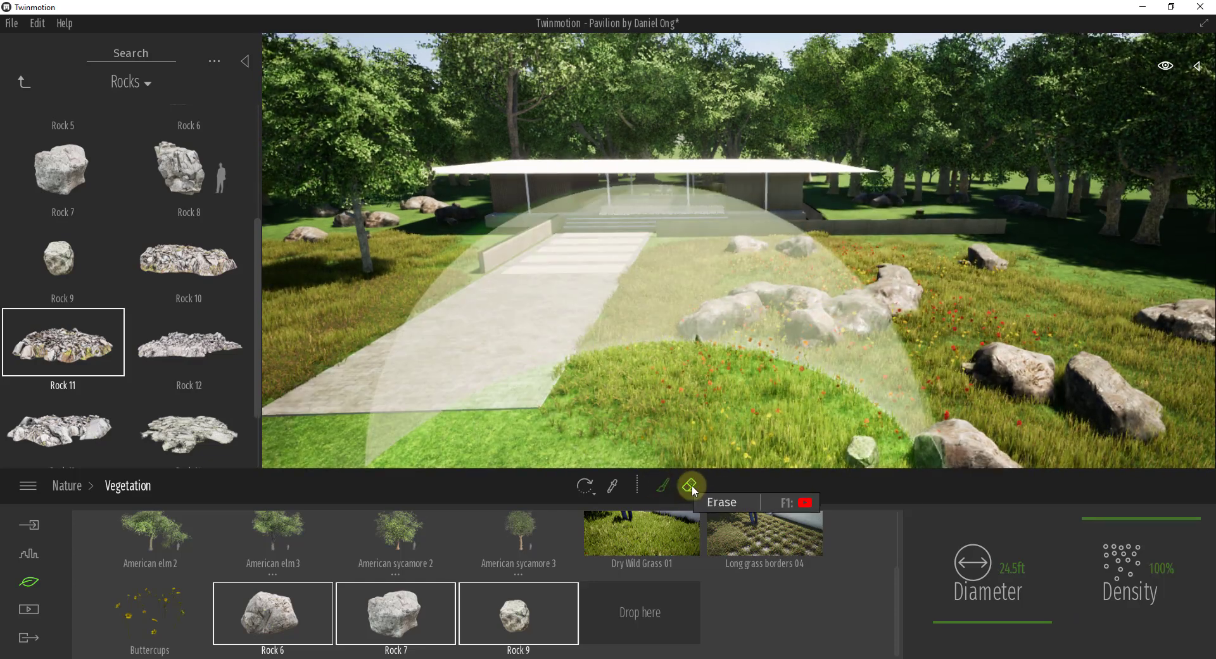
click(778, 253)
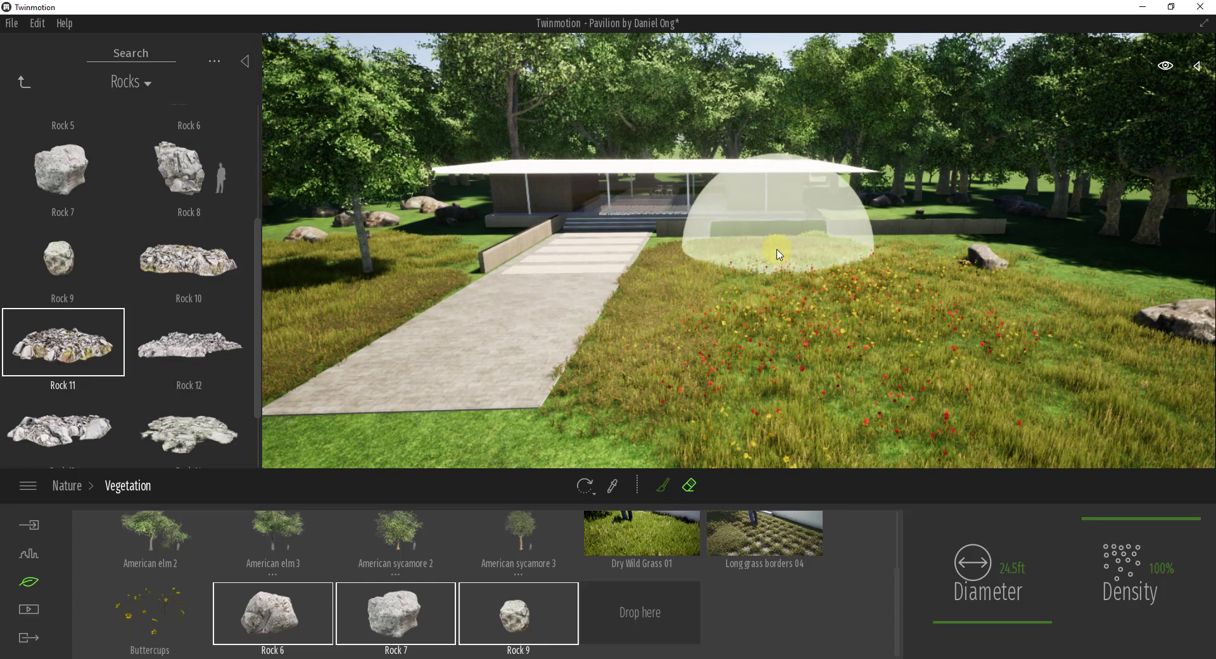
click(950, 253)
click(1096, 314)
click(1093, 310)
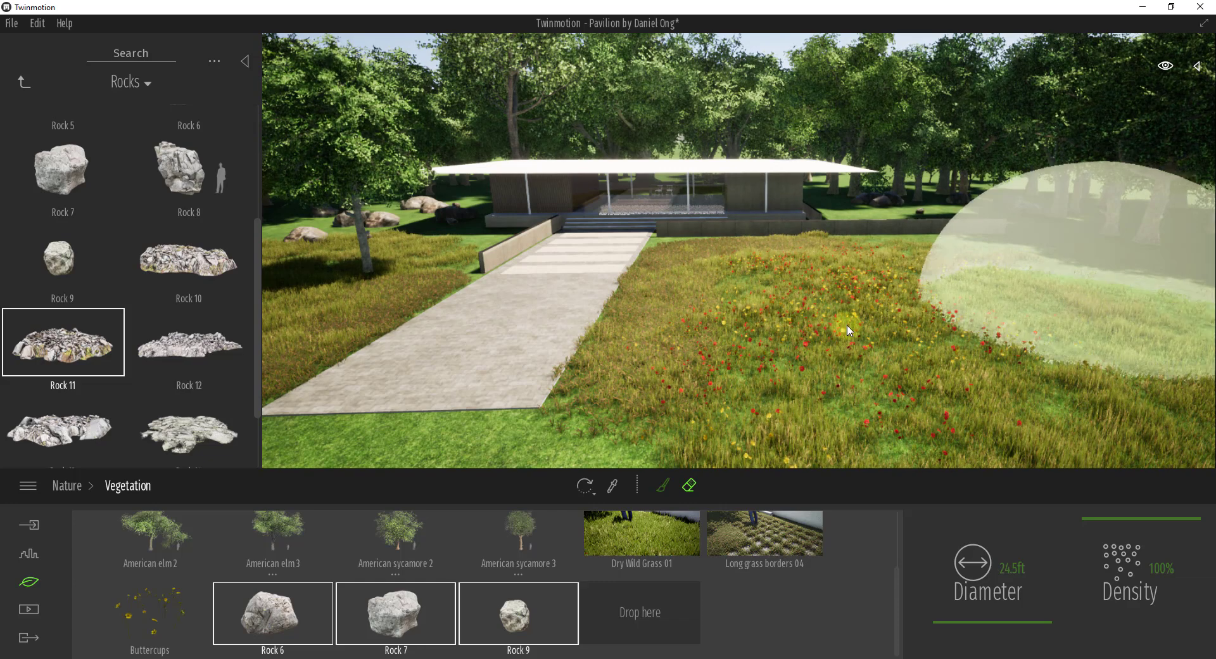